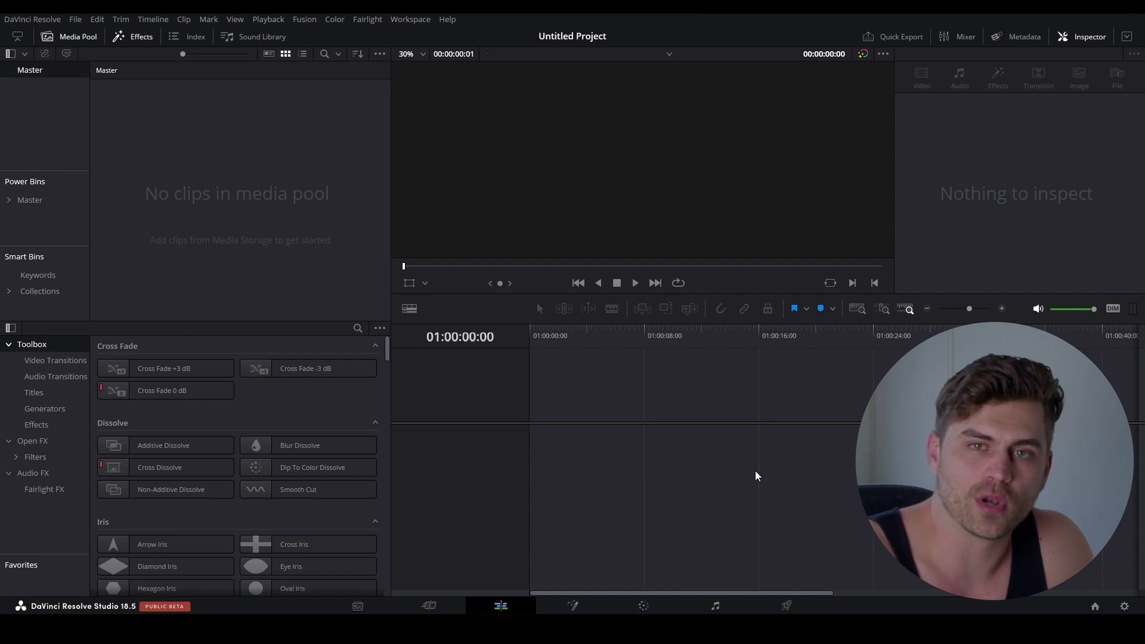
# Step: Switch to the Final Renders folder and bring the Animation Color Blenders image sequence into the DaVinci Resolve timeline
pyautogui.hotkey('alt', 'Tab')
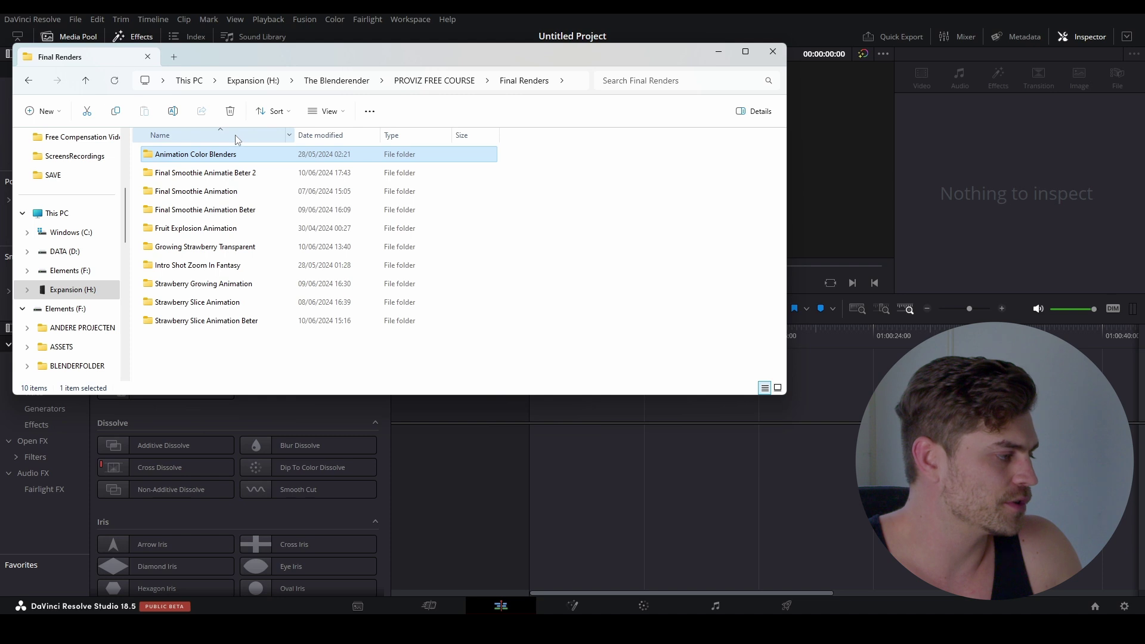
pyautogui.doubleClick(216, 160)
pyautogui.click(242, 185)
pyautogui.hotkey('ctrl', 'a')
pyautogui.moveTo(242, 185); pyautogui.dragTo(664, 453)
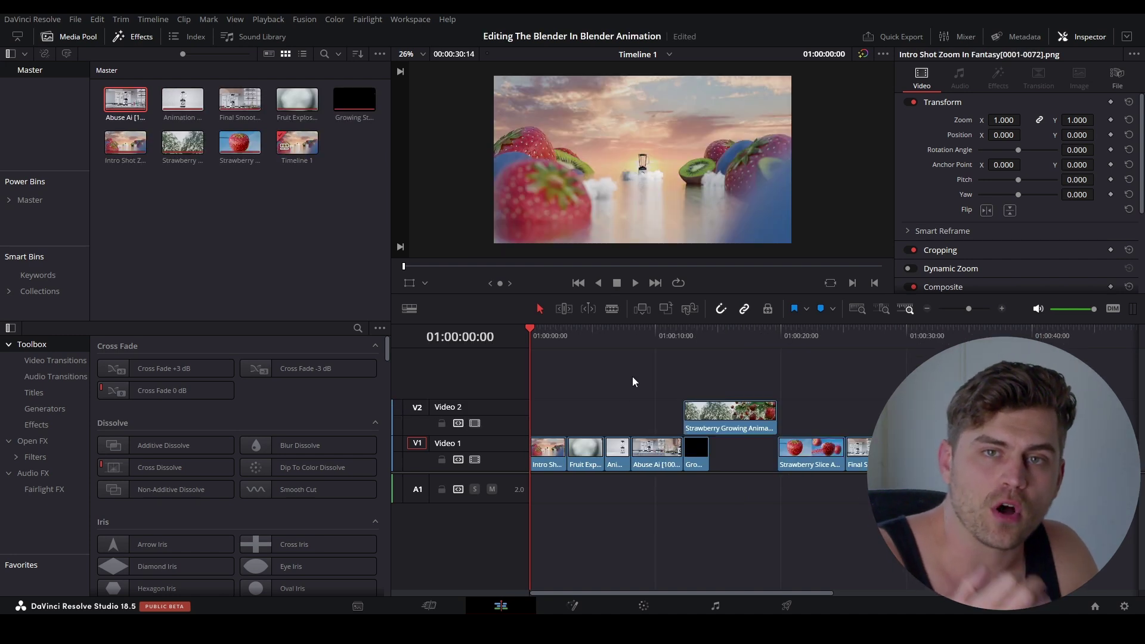
# Step: Scrub through the assembled timeline from the intro shot to the final smoothie clip to review all clips
pyautogui.moveTo(573, 345); pyautogui.dragTo(546, 389)
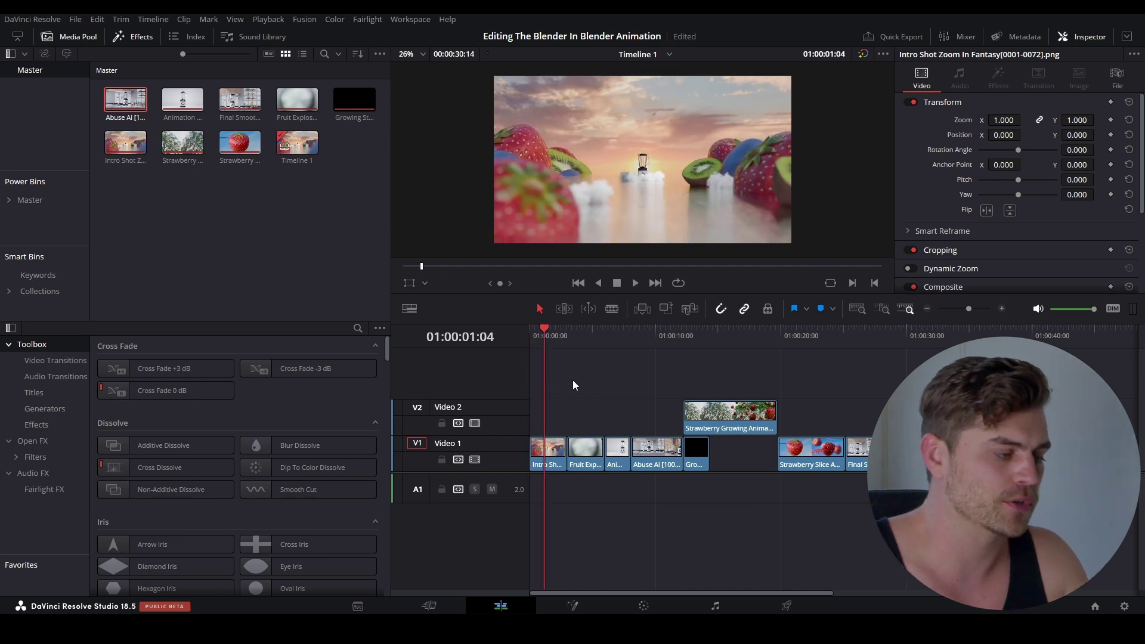
pyautogui.moveTo(580, 335); pyautogui.dragTo(619, 338)
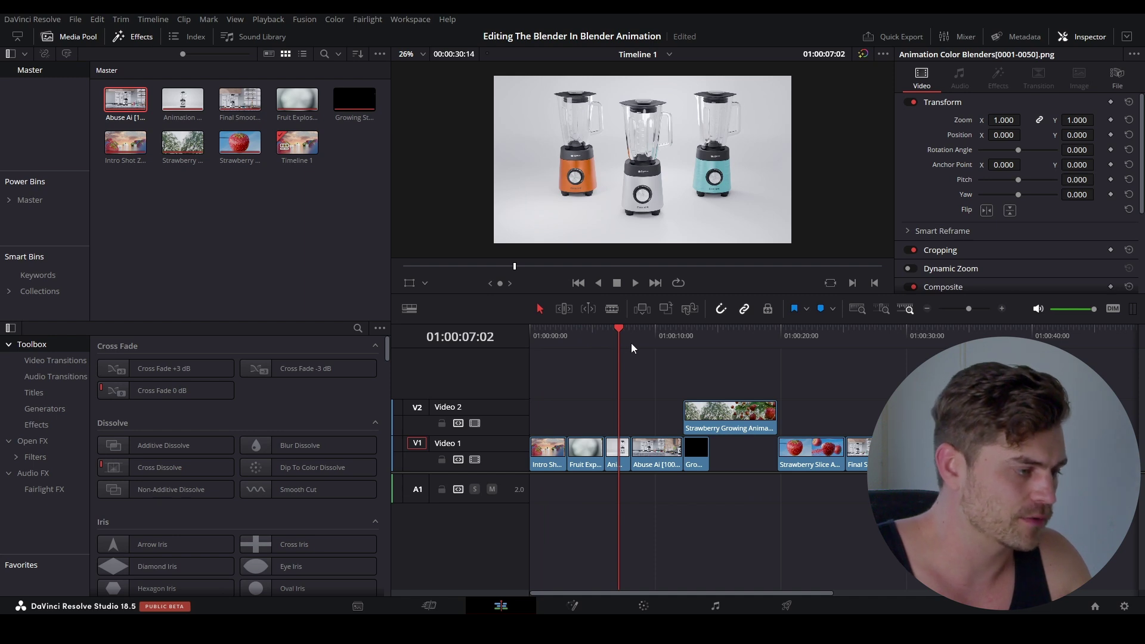
pyautogui.moveTo(637, 342); pyautogui.dragTo(884, 356)
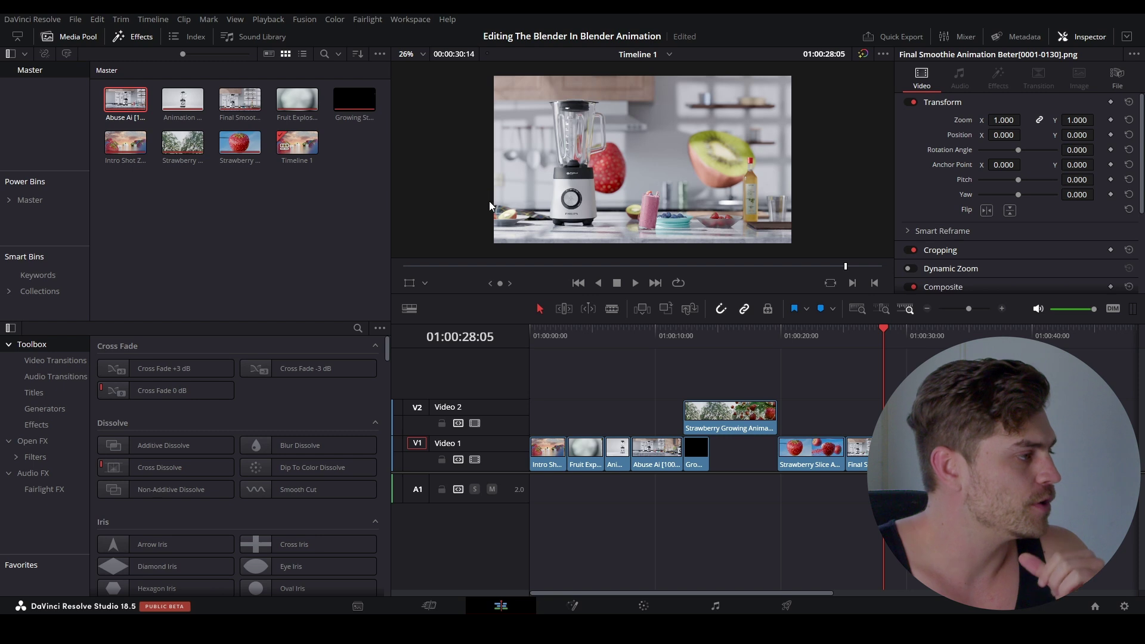
# Step: Set the timeline proxy resolution to Quarter and play the timeline from its start
pyautogui.click(269, 19)
pyautogui.moveTo(320, 70)
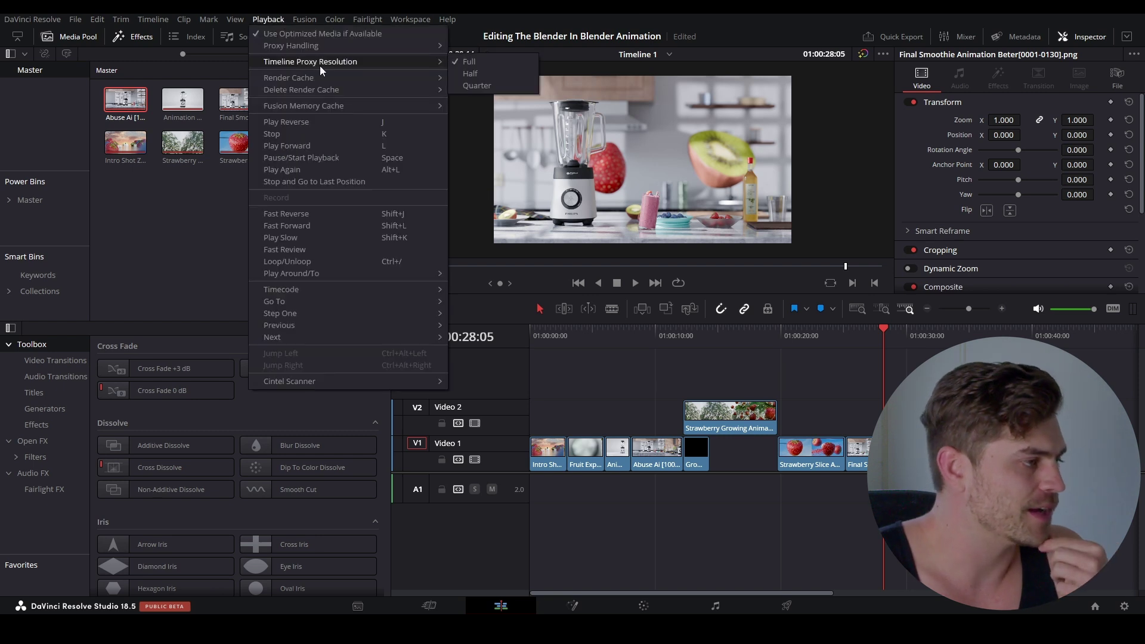
pyautogui.click(463, 85)
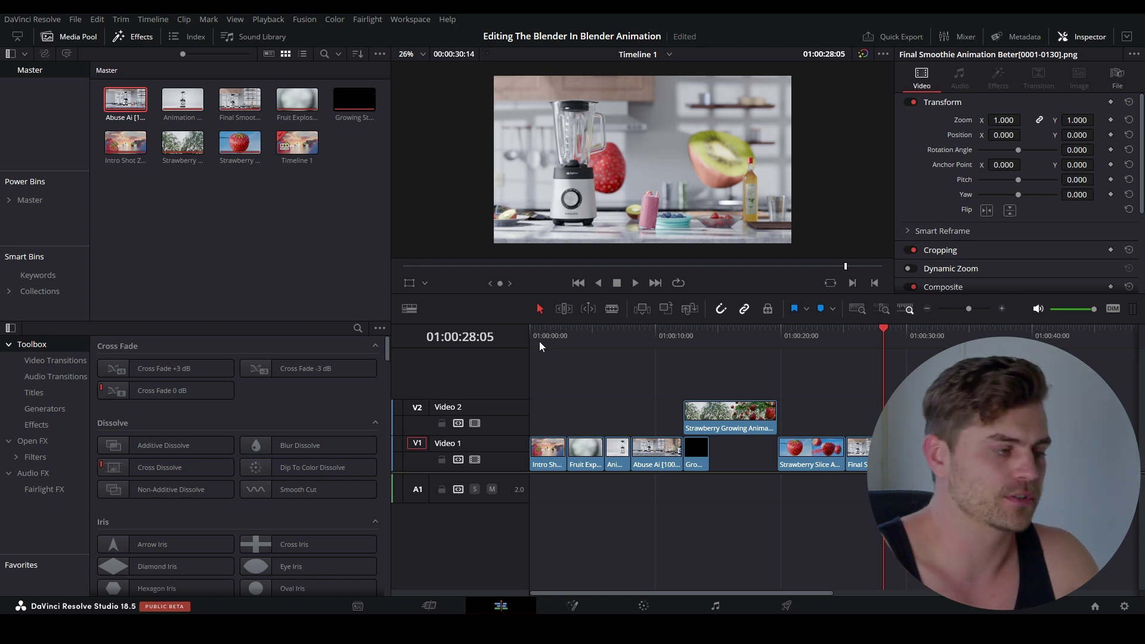
pyautogui.press('Home')
pyautogui.press('space')
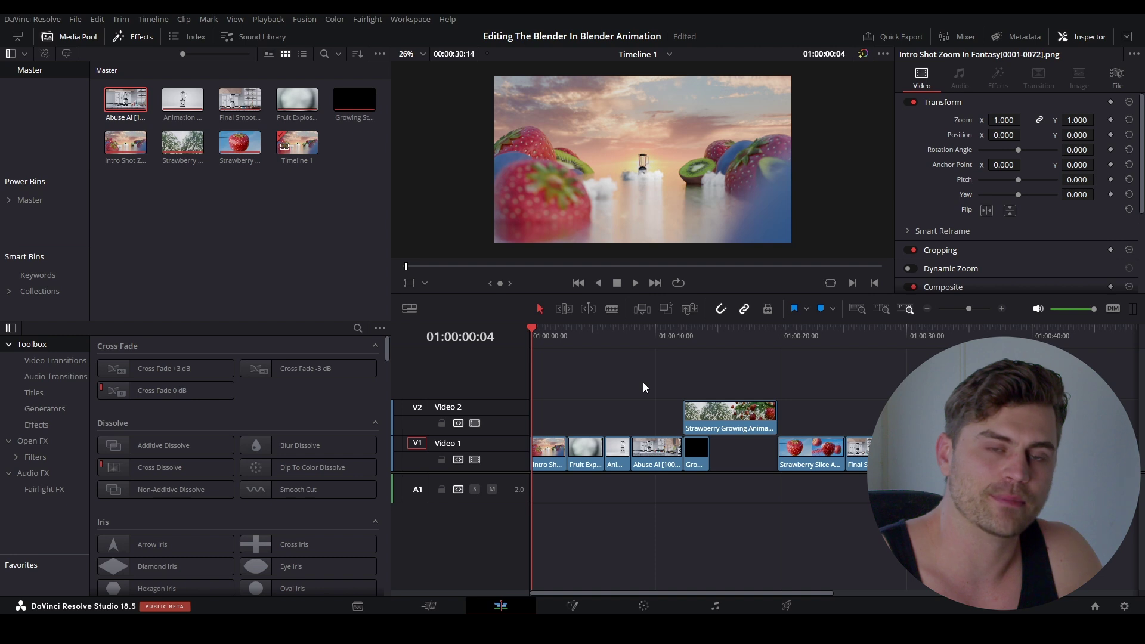
# Step: Turn on the render cache for the timeline and play through the intro shot up to its end
pyautogui.click(269, 19)
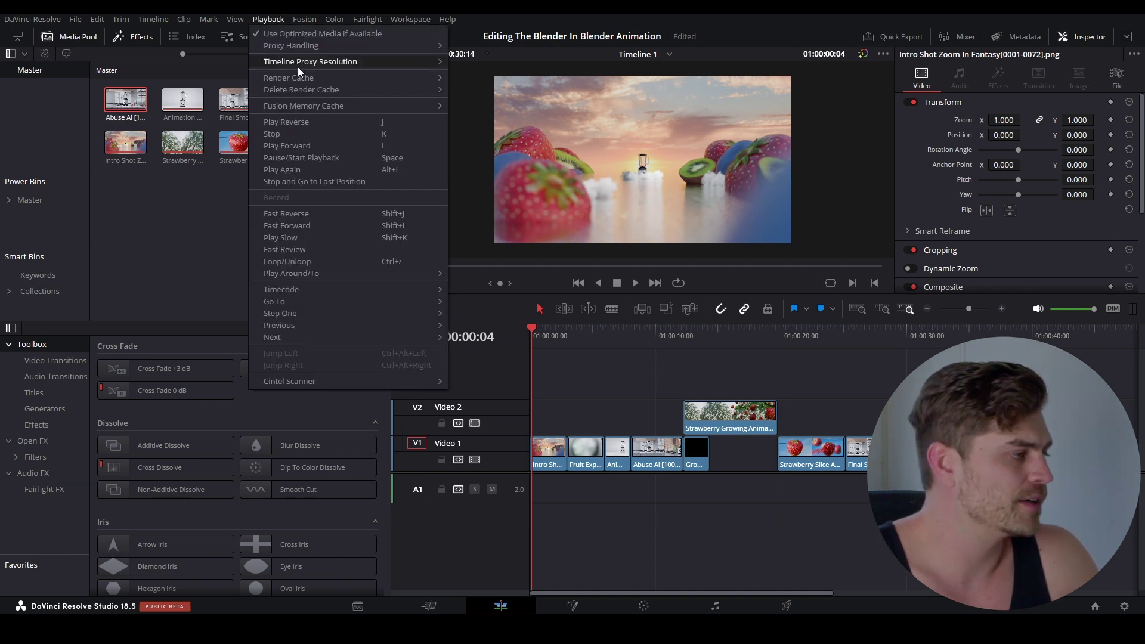
pyautogui.moveTo(305, 77)
pyautogui.click(474, 89)
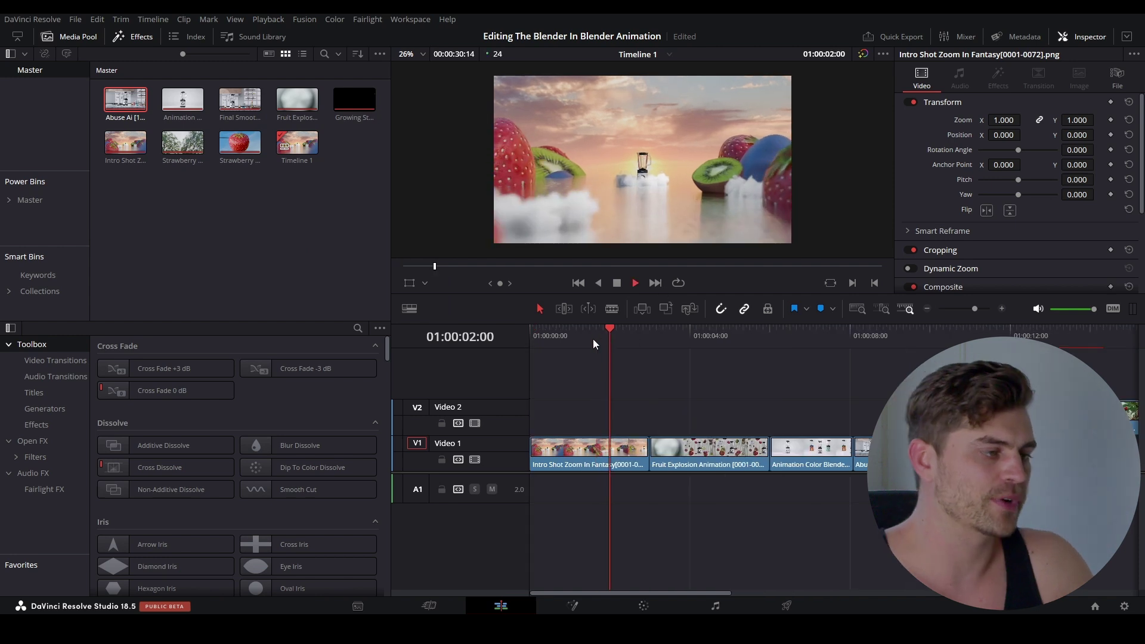
pyautogui.press('space')
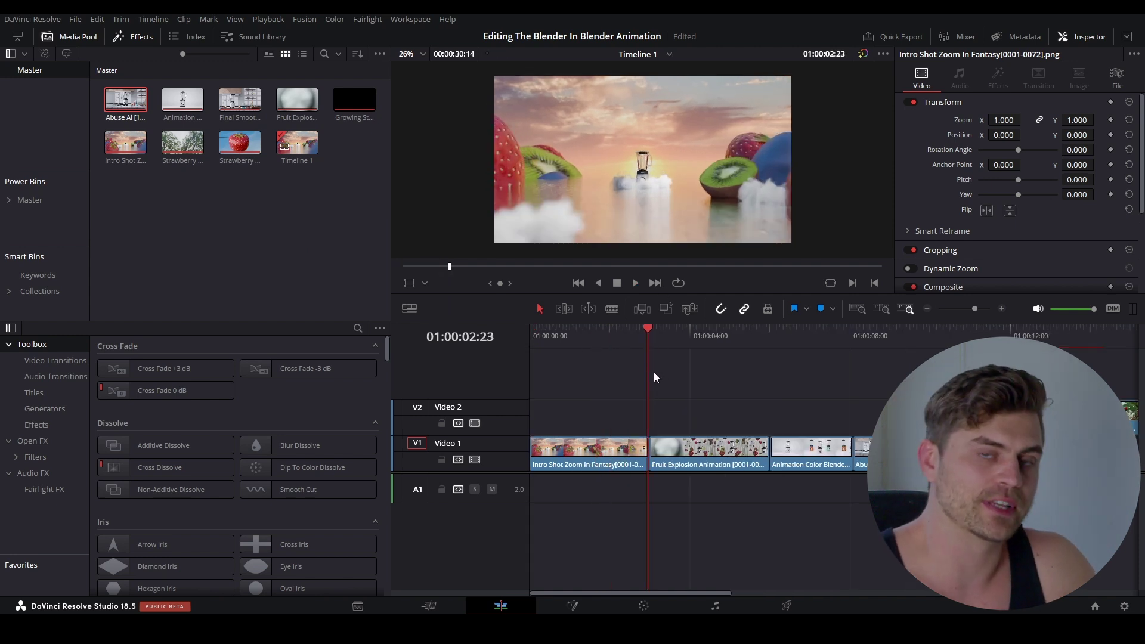
# Step: Move the Growing Strawberry Transparent clip from beneath the Strawberry Growing Animation clip to the end of Video 1
pyautogui.scroll(-2, 656, 351)
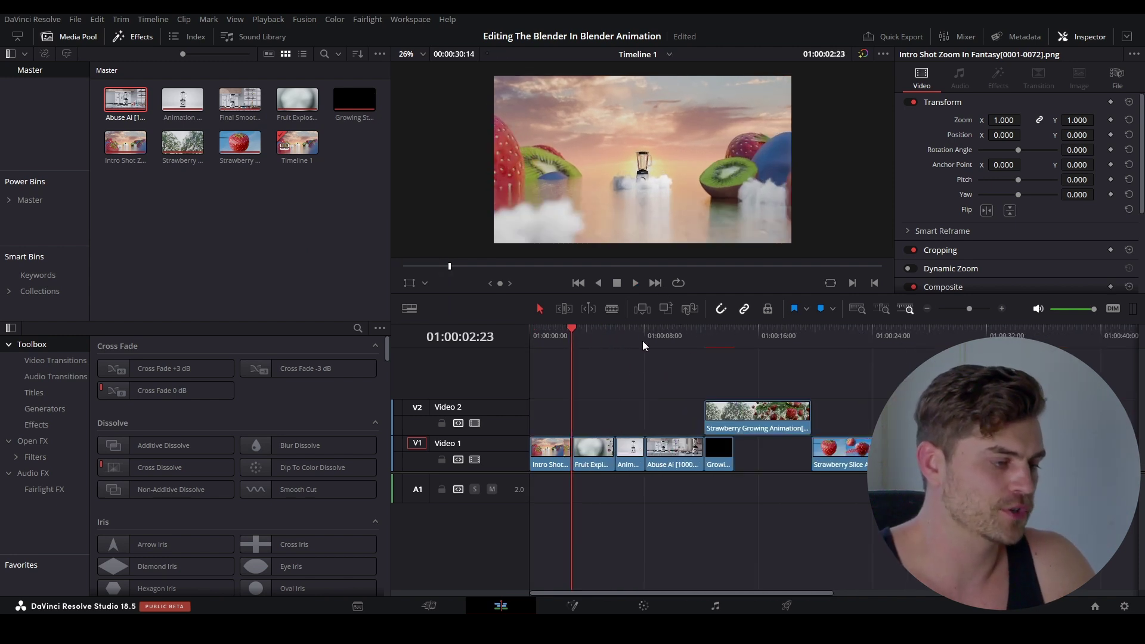
pyautogui.click(715, 337)
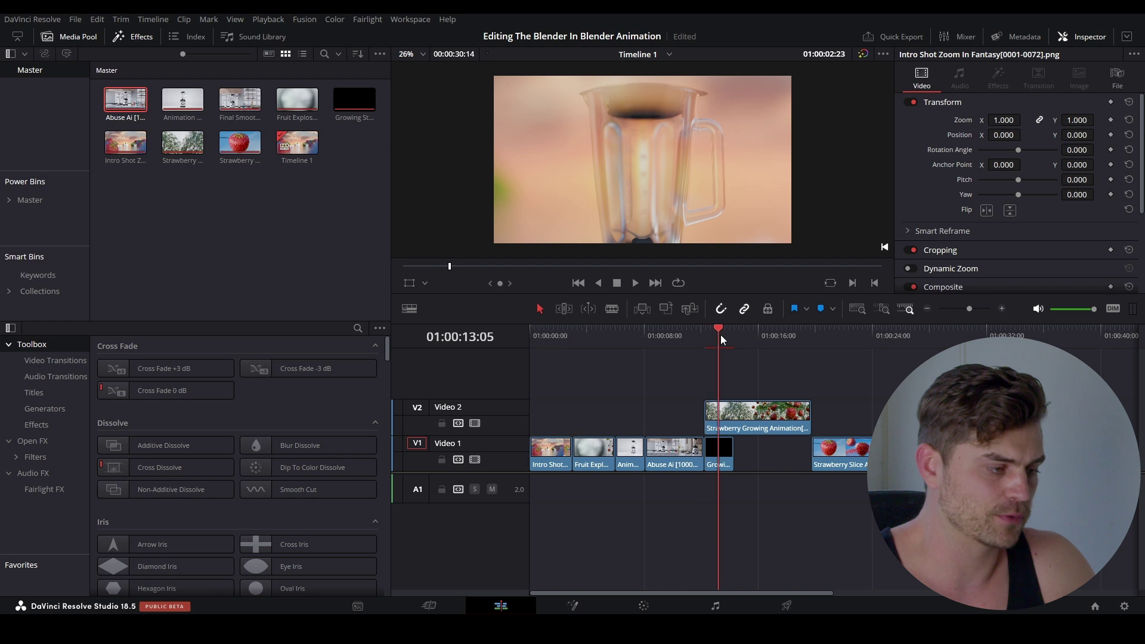
pyautogui.hotkey('ctrl', 'z')
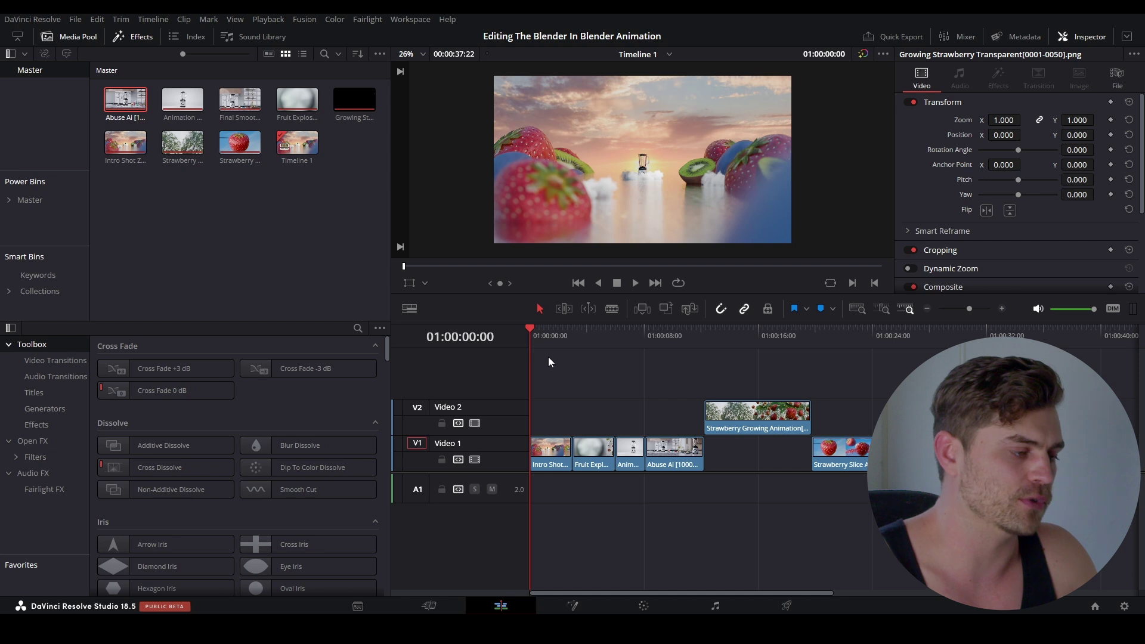
# Step: Mark the timeline range with an in point at 01:00:00:00 and an out point at 01:00:30:13
pyautogui.moveTo(532, 333); pyautogui.dragTo(524, 343)
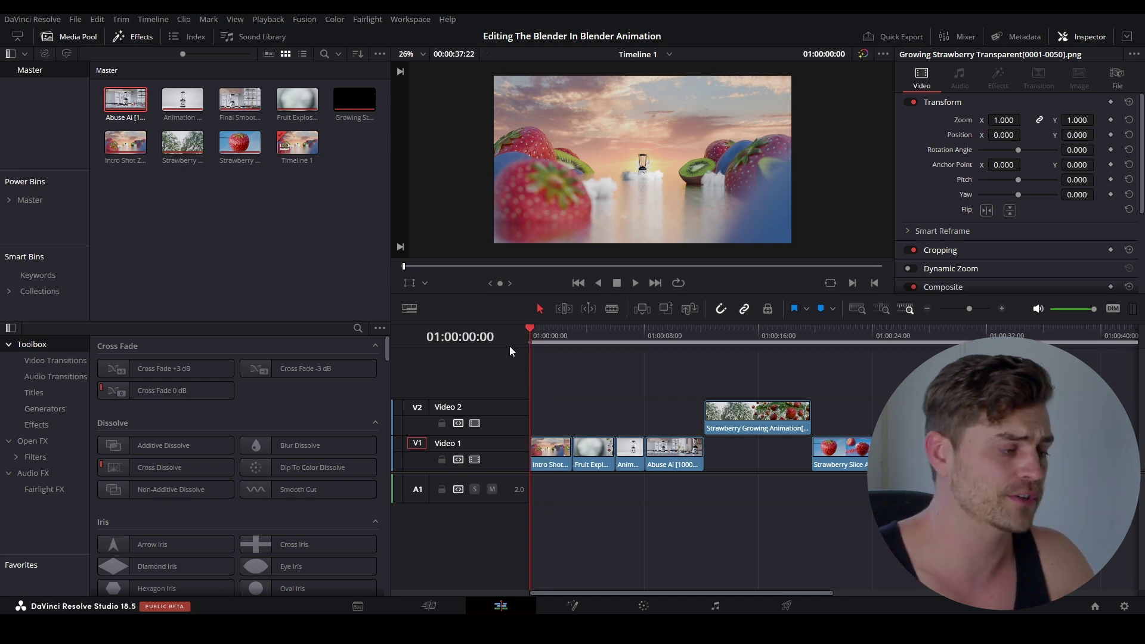
pyautogui.click(966, 337)
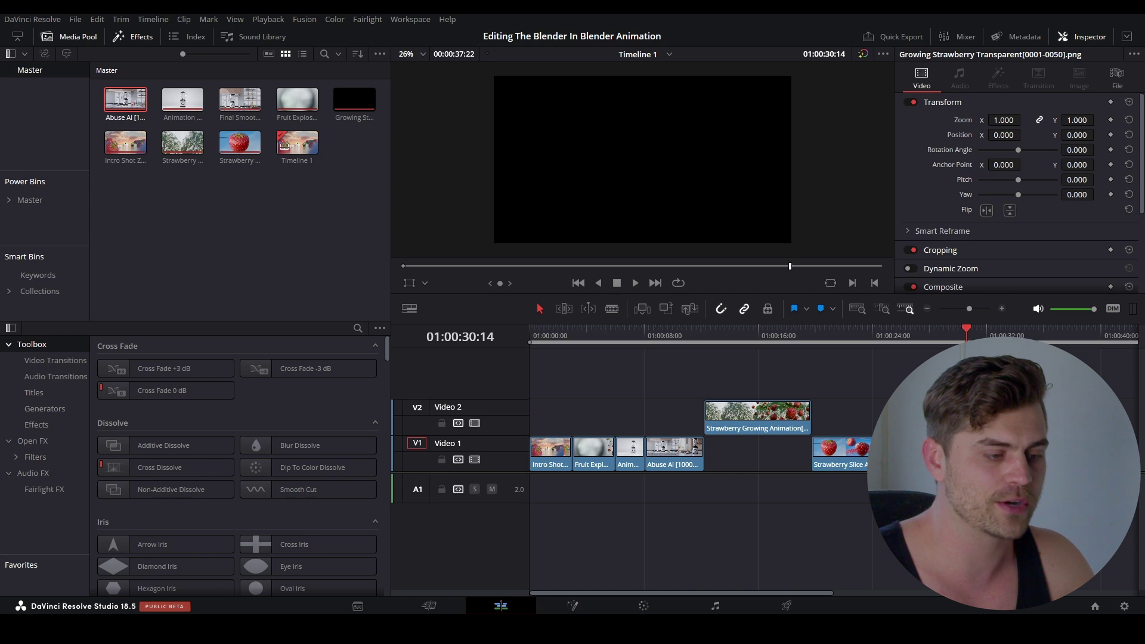
pyautogui.press('Left')
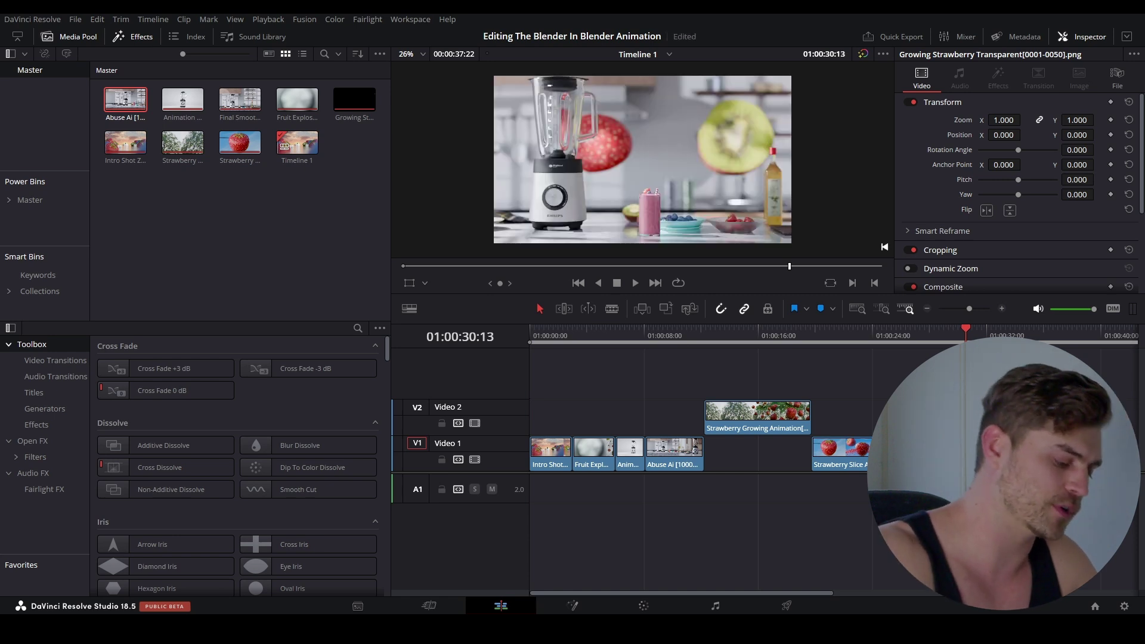
pyautogui.press('o')
# Step: Select the Intro Shot Zoom In Fantasy clip, place the playhead at 01:00:01:15, and open it for color grading
pyautogui.moveTo(943, 335); pyautogui.dragTo(553, 337)
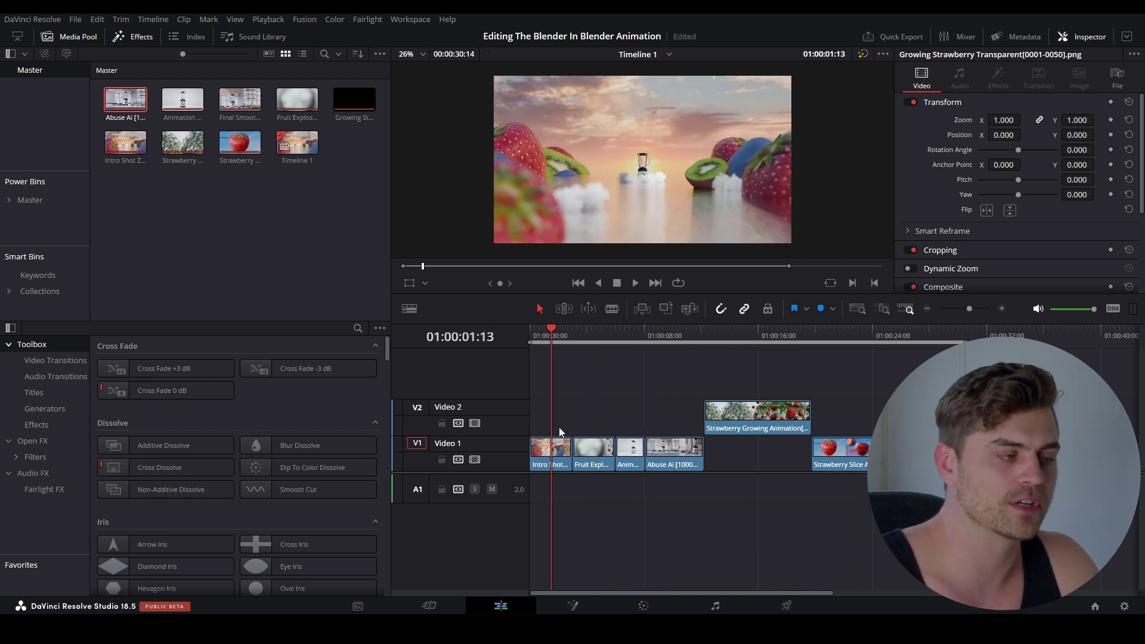
pyautogui.moveTo(550, 338); pyautogui.dragTo(543, 341)
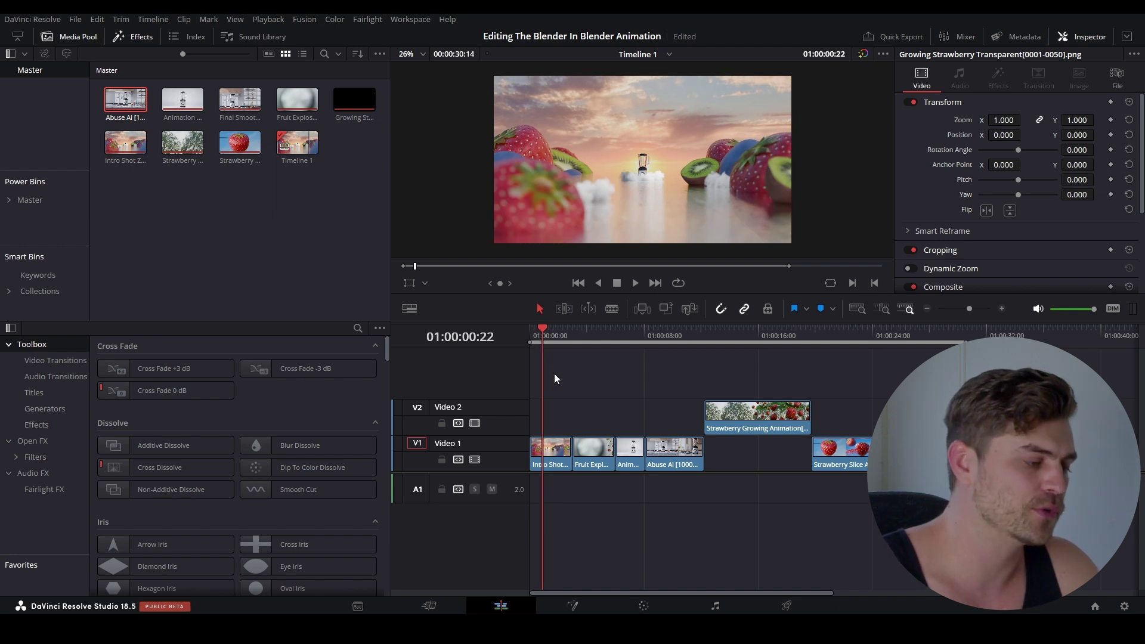
pyautogui.click(550, 336)
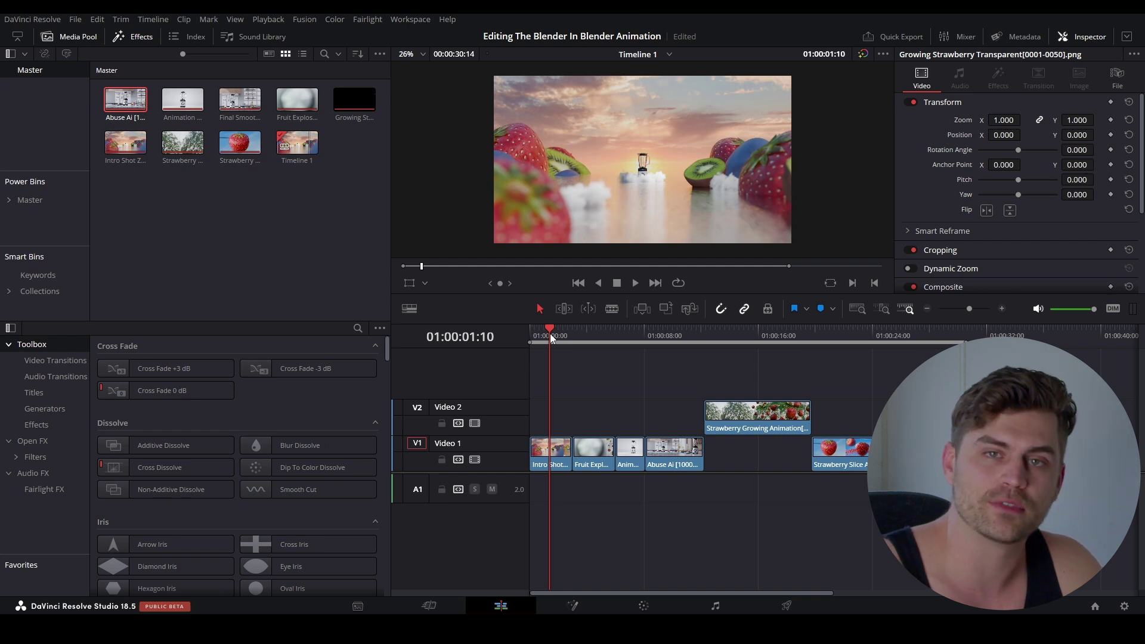
pyautogui.click(551, 455)
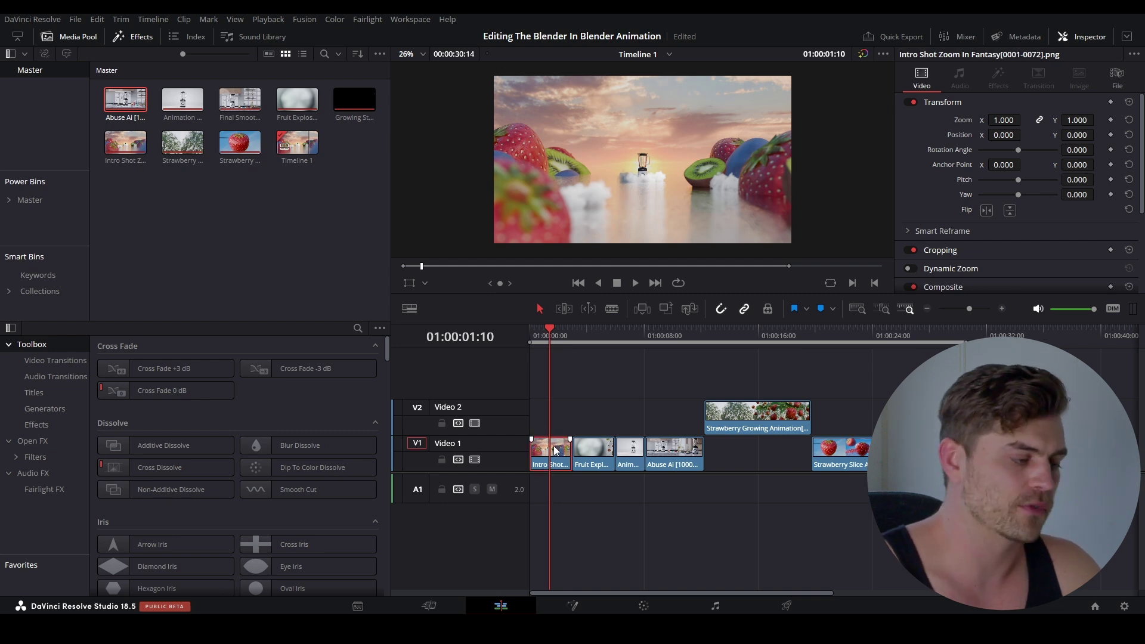
pyautogui.moveTo(549, 333); pyautogui.dragTo(552, 343)
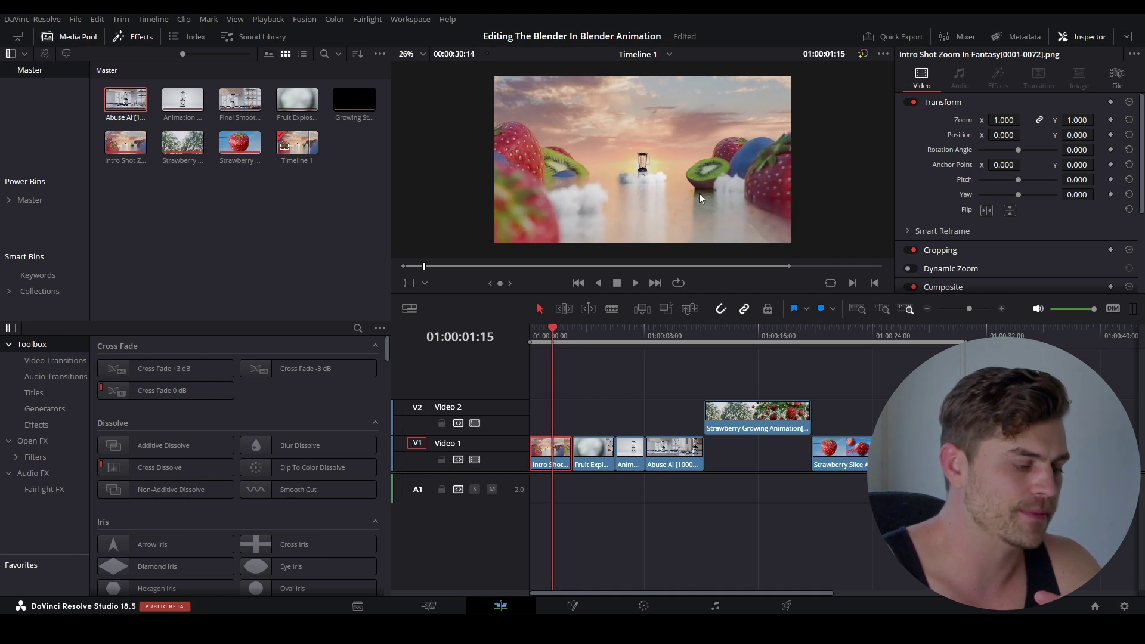
pyautogui.click(644, 606)
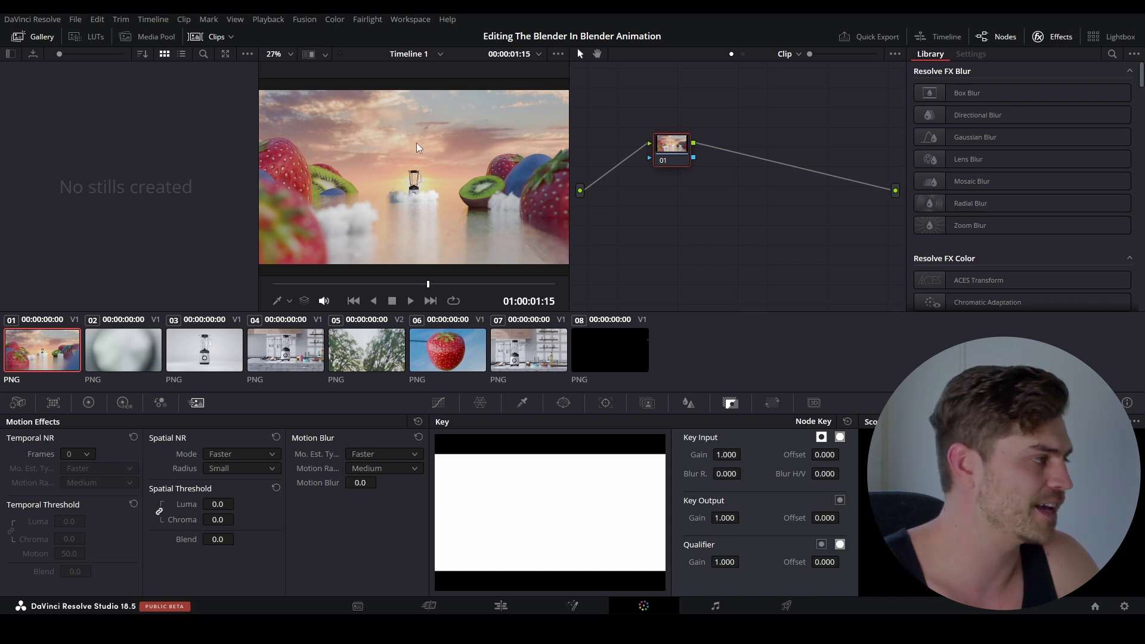
# Step: Shift node 01 closer to the source input and add three serial nodes after it
pyautogui.scroll(-1, 425, 156)
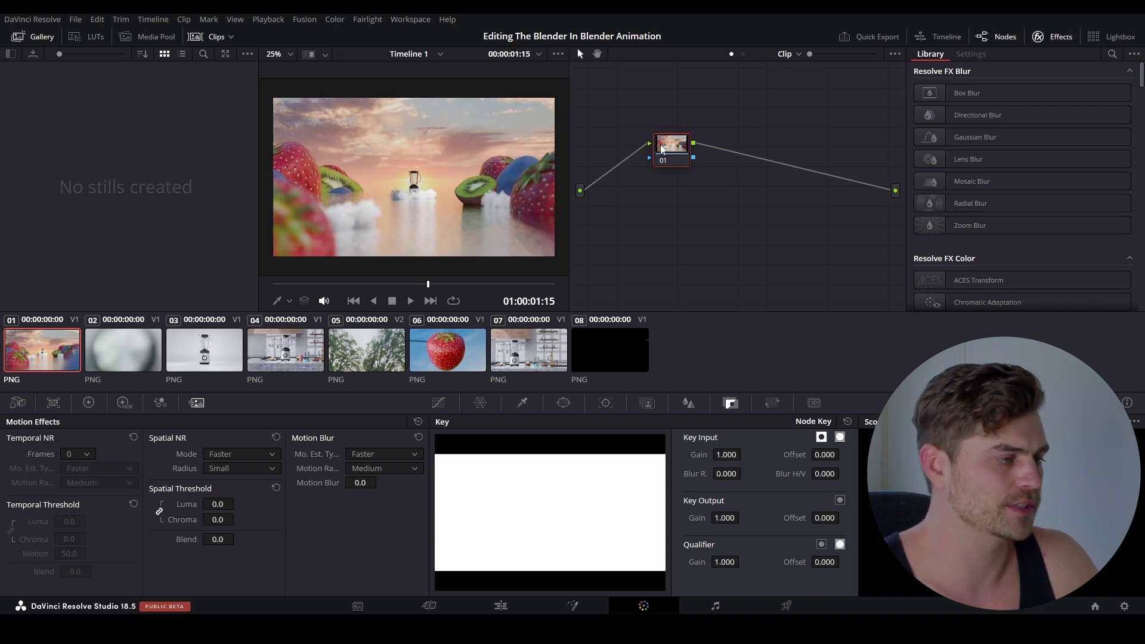
pyautogui.moveTo(653, 153); pyautogui.dragTo(623, 155)
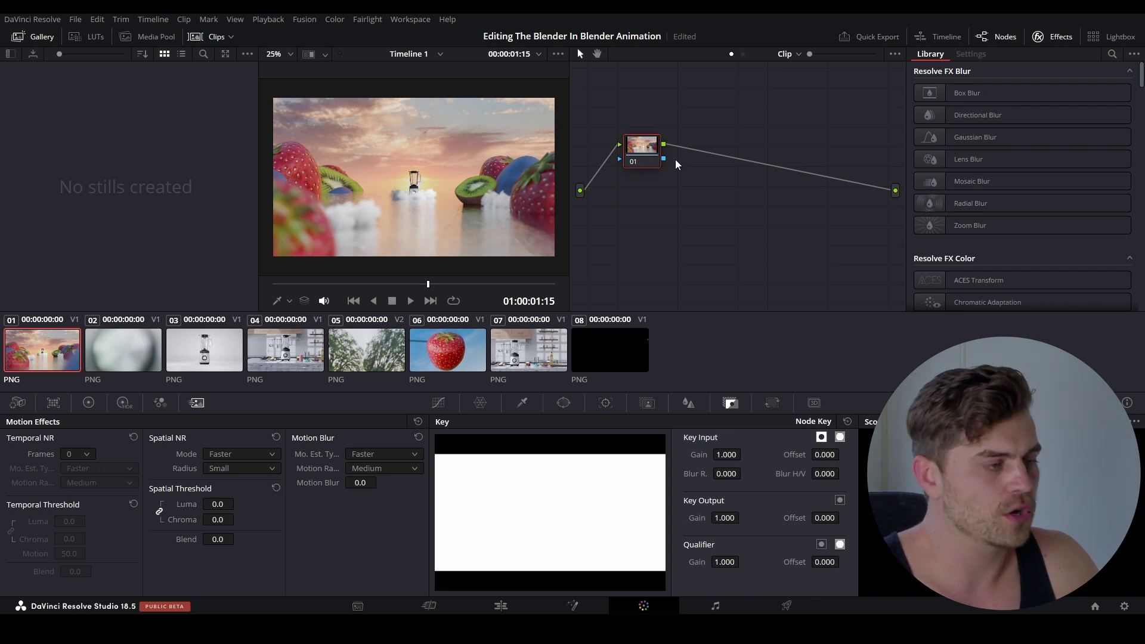
pyautogui.hotkey('alt', 's')
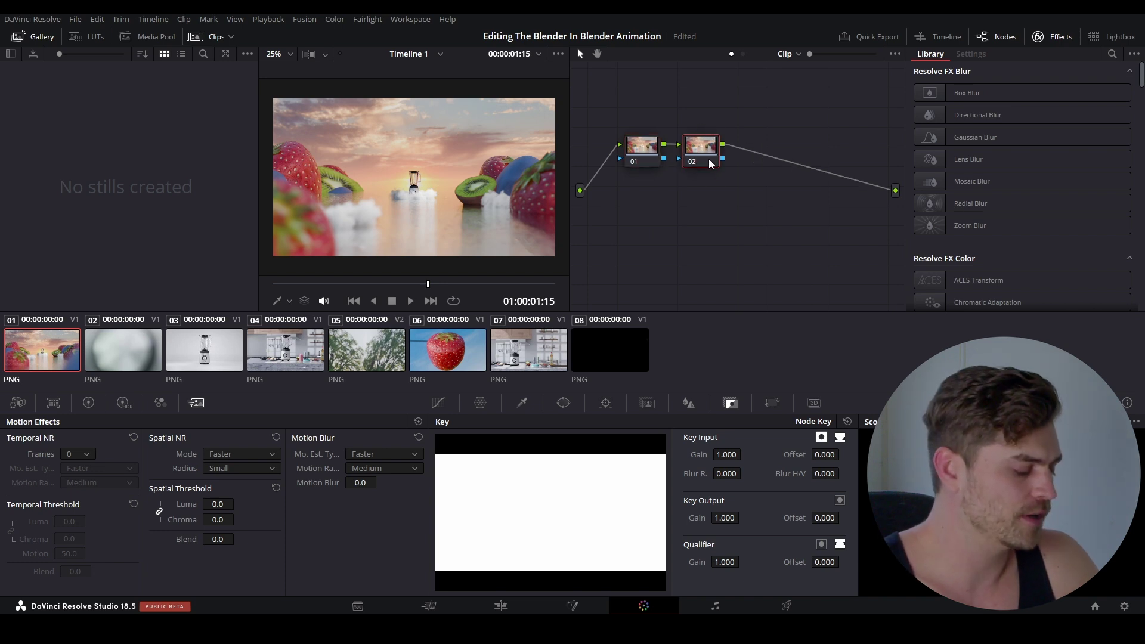
pyautogui.hotkey('alt', 's')
pyautogui.hotkey('alt', 's')
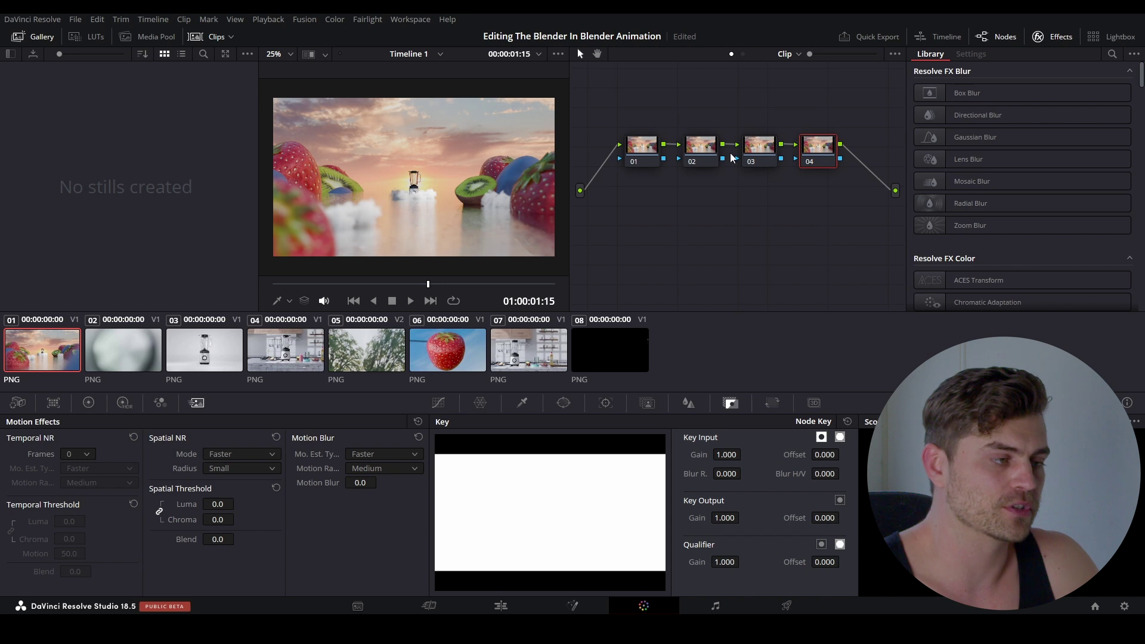
# Step: Spread out the node chain by shifting nodes 01 and 02 towards the source, leaving node 02 selected
pyautogui.moveTo(652, 155); pyautogui.dragTo(620, 155)
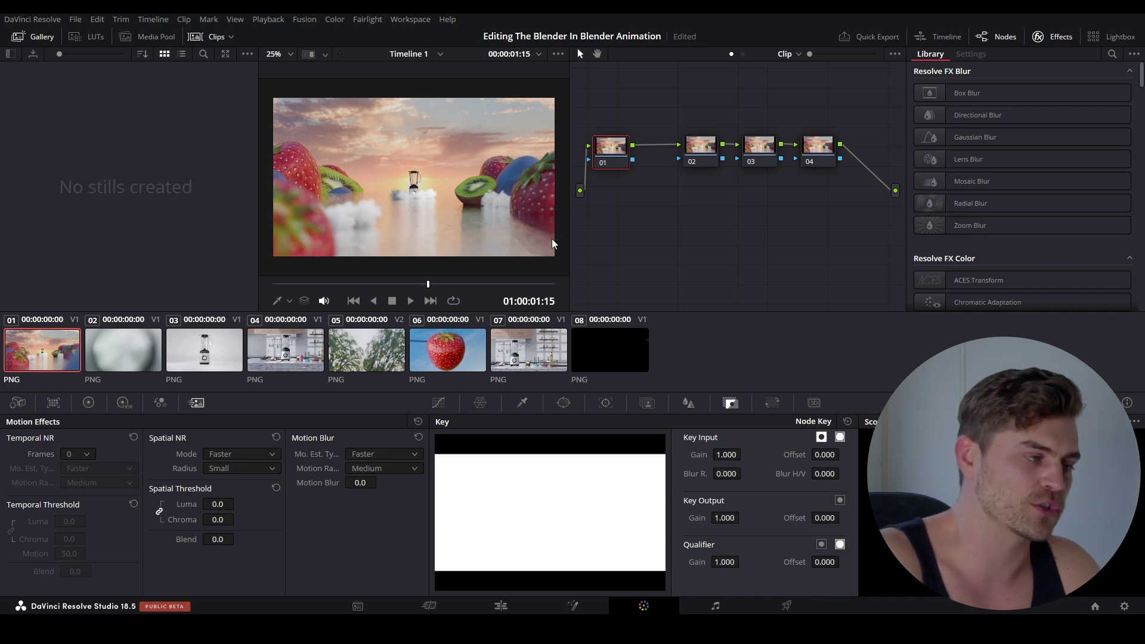
pyautogui.click(692, 155)
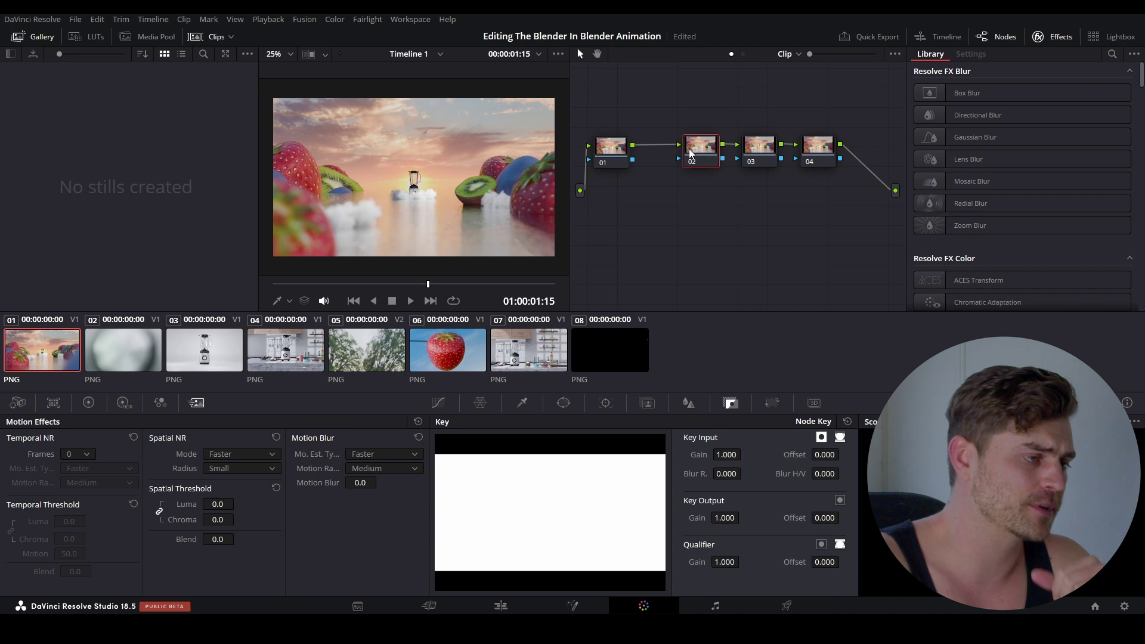
pyautogui.moveTo(696, 154); pyautogui.dragTo(668, 156)
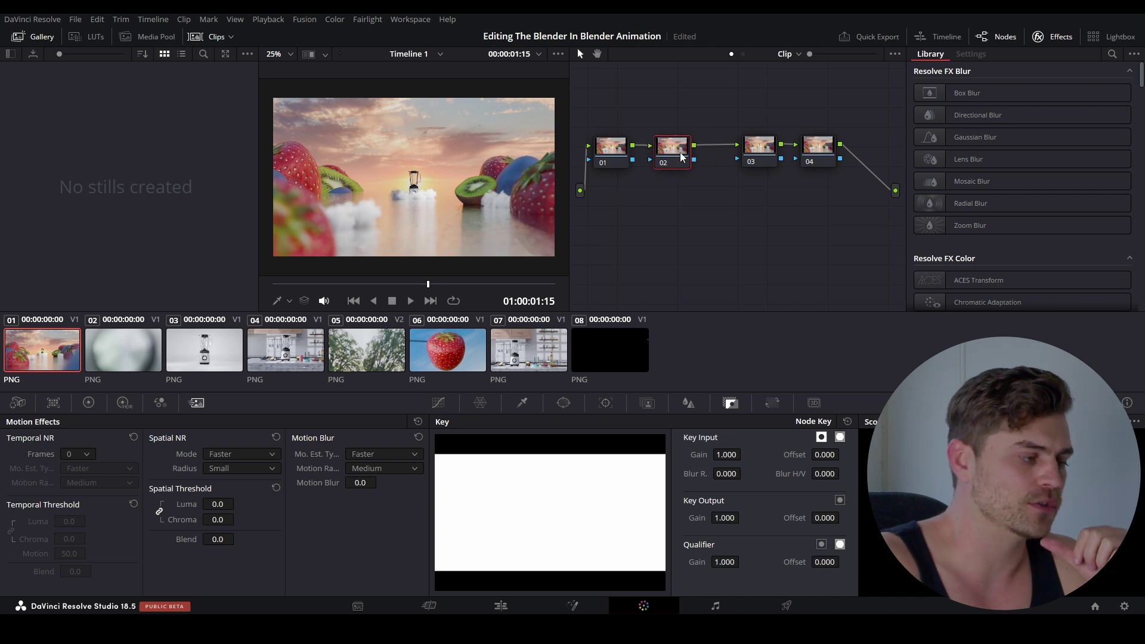
# Step: Try raising node 02's Offset to 70.70 with the primary color wheels, and undo that change
pyautogui.click(88, 403)
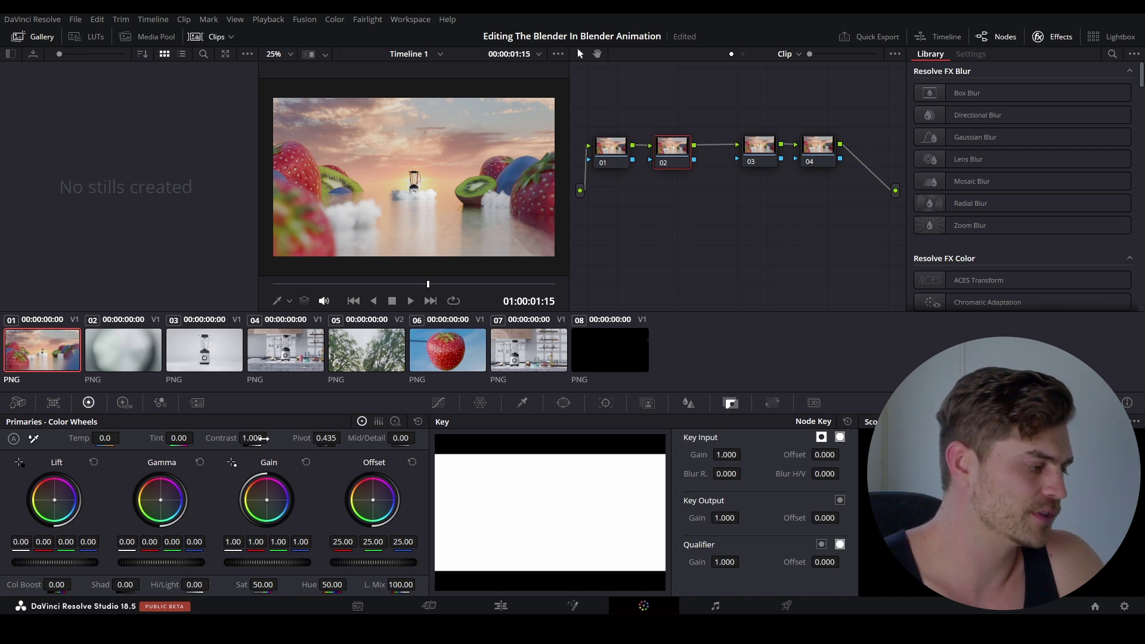
pyautogui.scroll(-1, 414, 238)
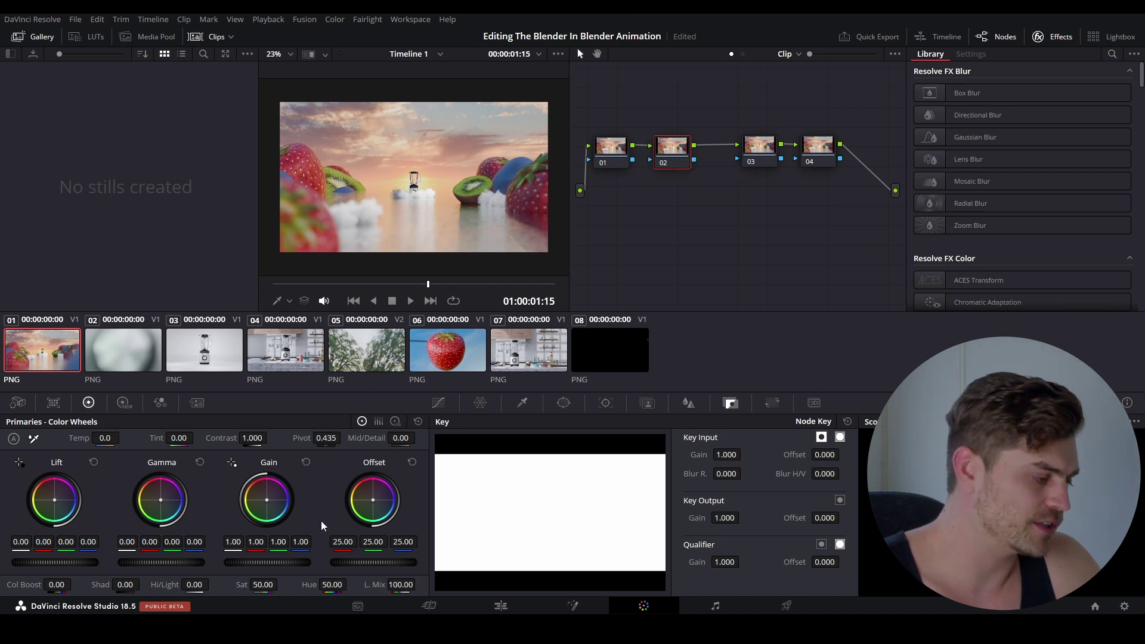
pyautogui.moveTo(348, 563); pyautogui.dragTo(424, 563)
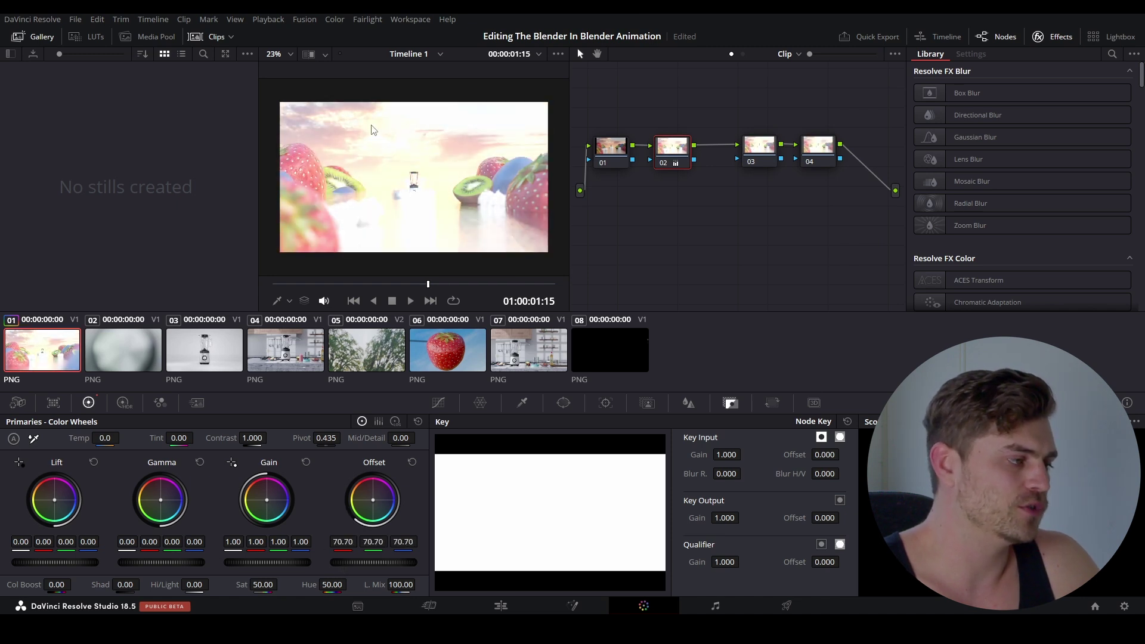
pyautogui.hotkey('ctrl', 'z')
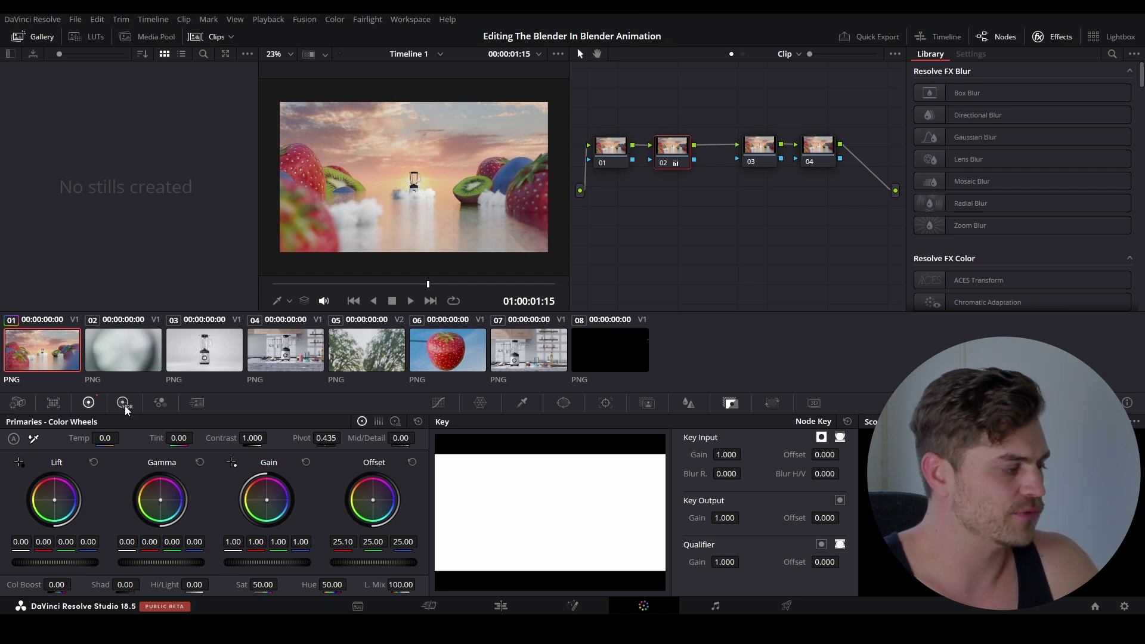
# Step: Brighten node 02 by raising its HDR Global exposure to 0.32
pyautogui.click(124, 406)
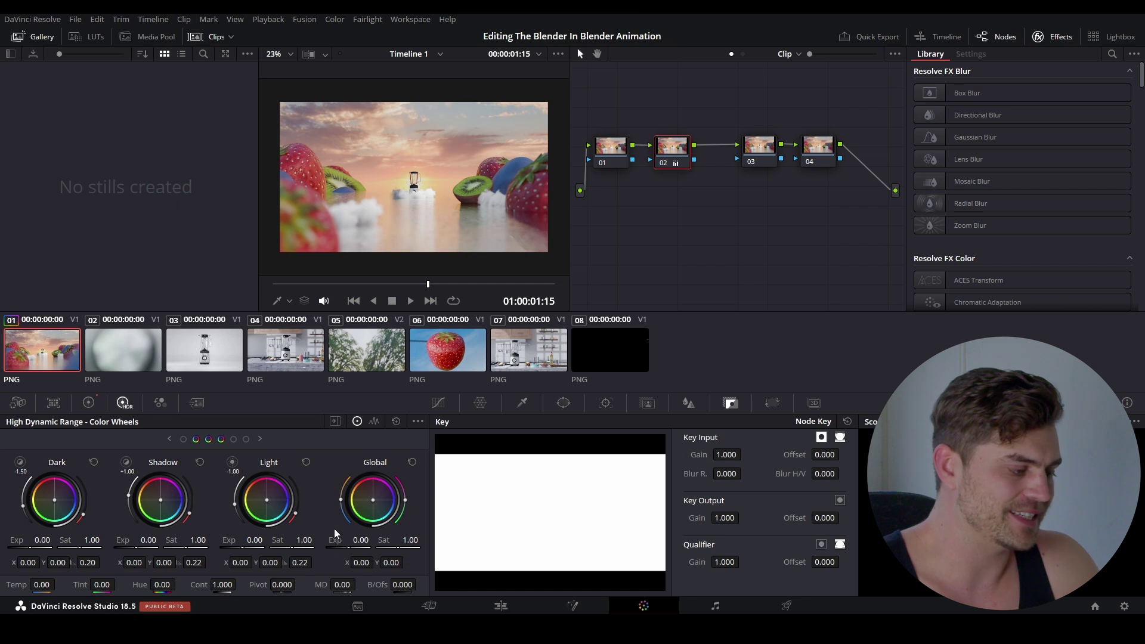
pyautogui.moveTo(337, 539)
pyautogui.mouseDown()
pyautogui.moveTo(323, 539)
pyautogui.moveTo(362, 540)
pyautogui.moveTo(350, 539)
pyautogui.mouseUp()
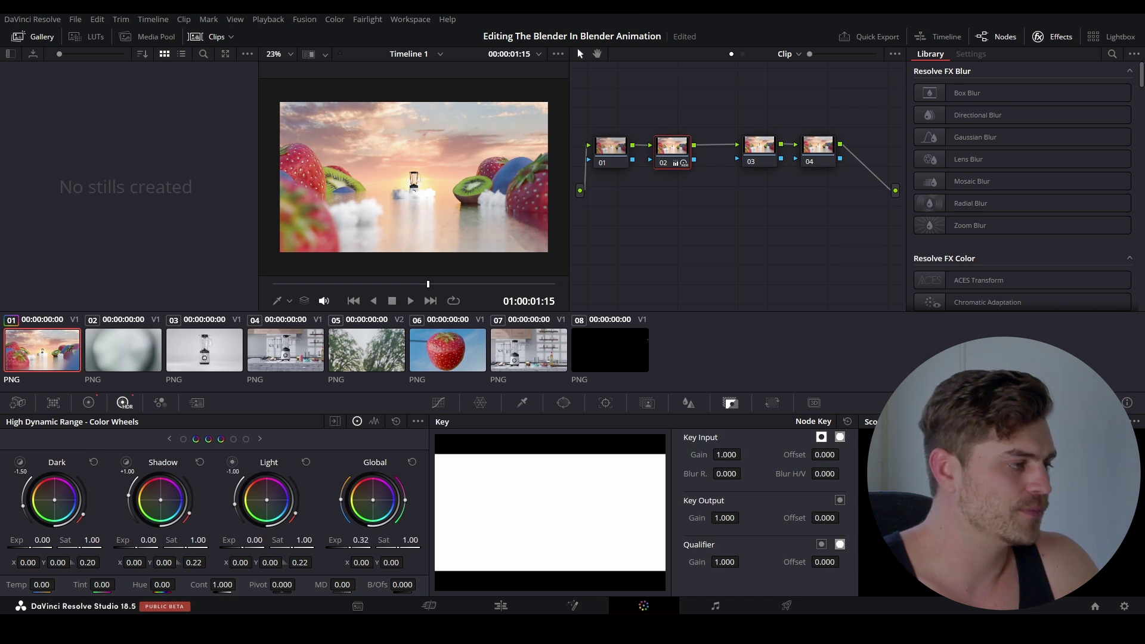
pyautogui.scroll(1, 399, 217)
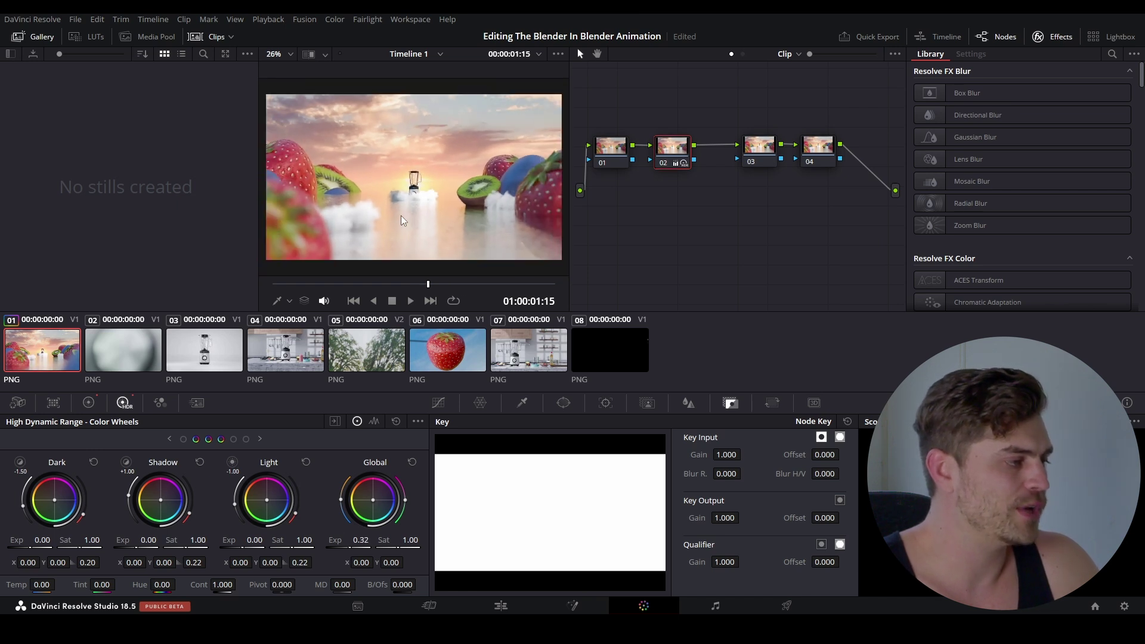
# Step: Shift node 03 next to node 02 and set its primary Contrast to 1.158 and Pivot to 0.825
pyautogui.moveTo(760, 149); pyautogui.dragTo(731, 151)
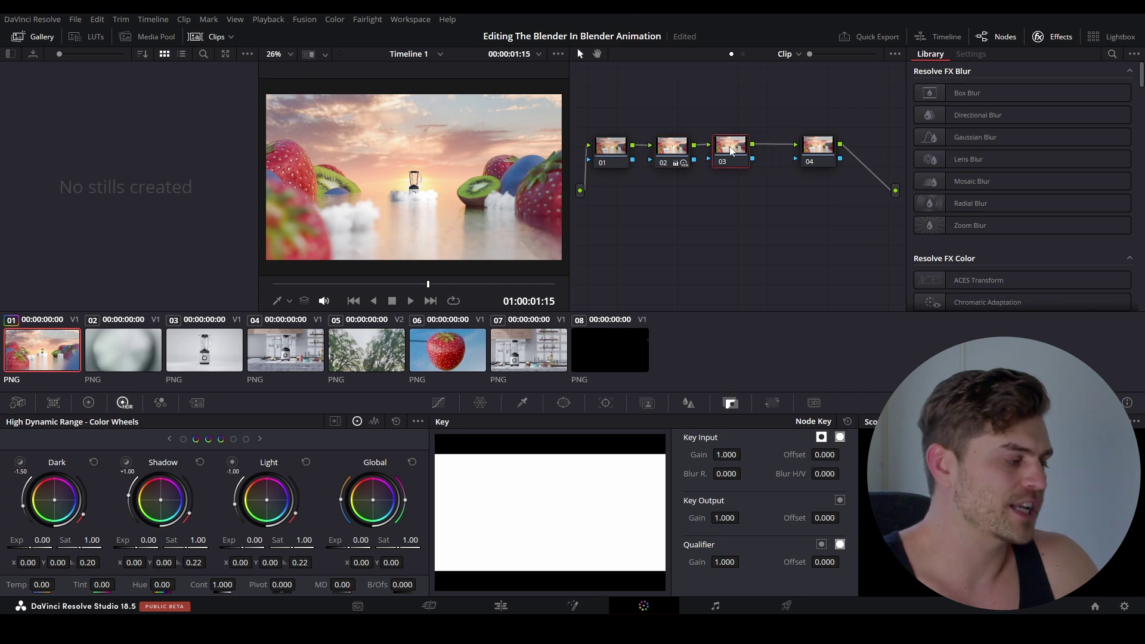
pyautogui.click(93, 403)
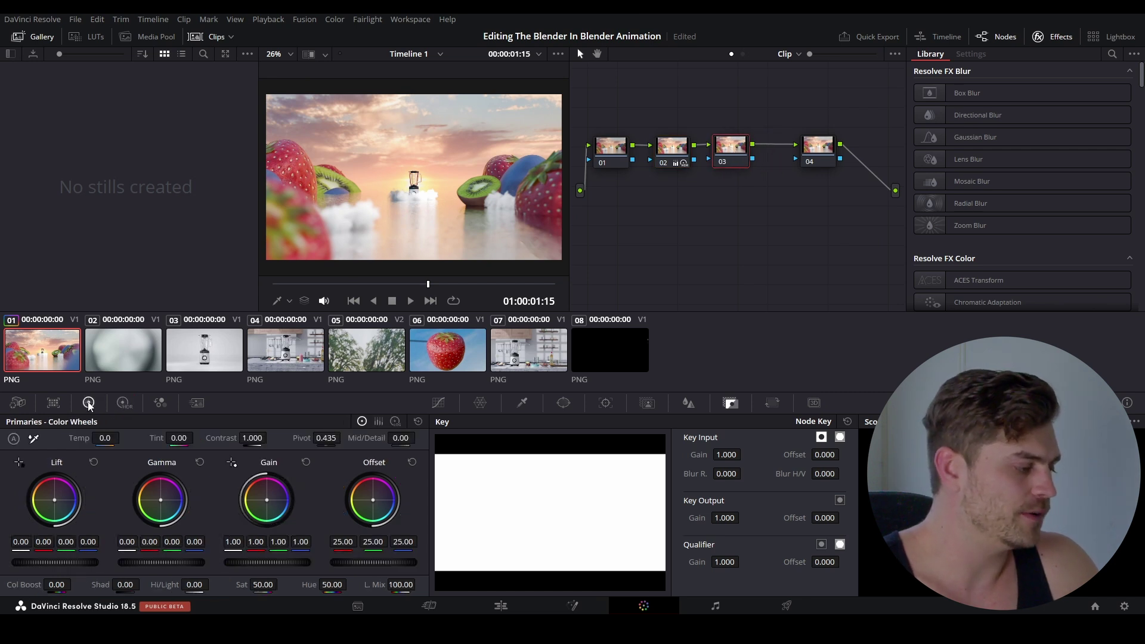
pyautogui.moveTo(252, 438); pyautogui.dragTo(340, 438)
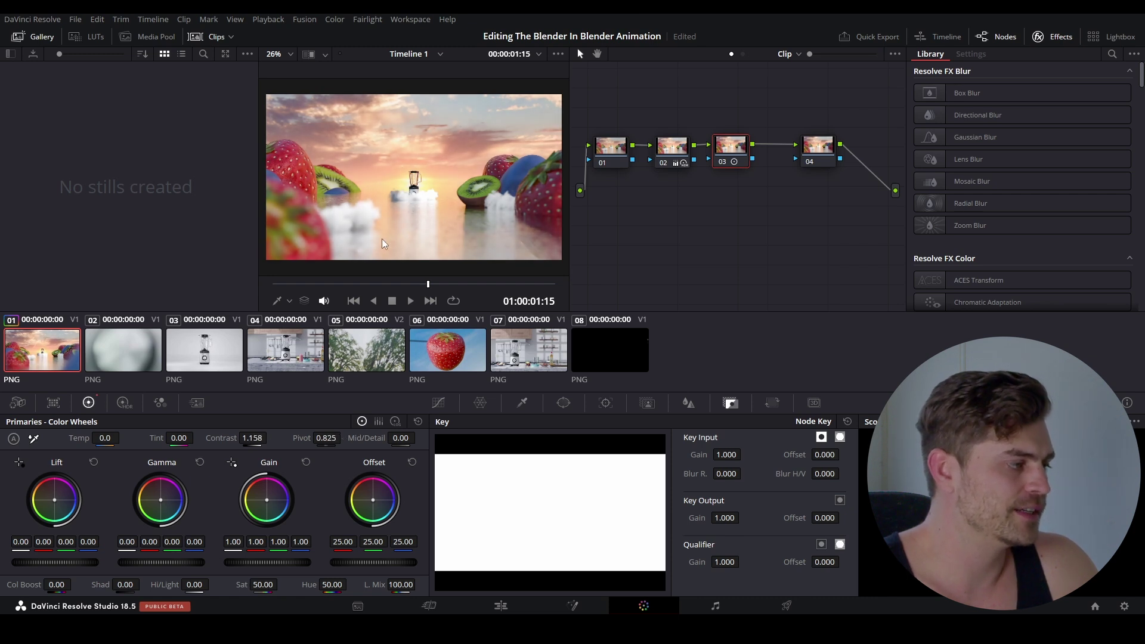
# Step: Compare the image with node 03's contrast adjustment repeatedly disabled and enabled, leaving the node enabled
pyautogui.scroll(-1, 429, 201)
pyautogui.hotkey('ctrl', 'd')
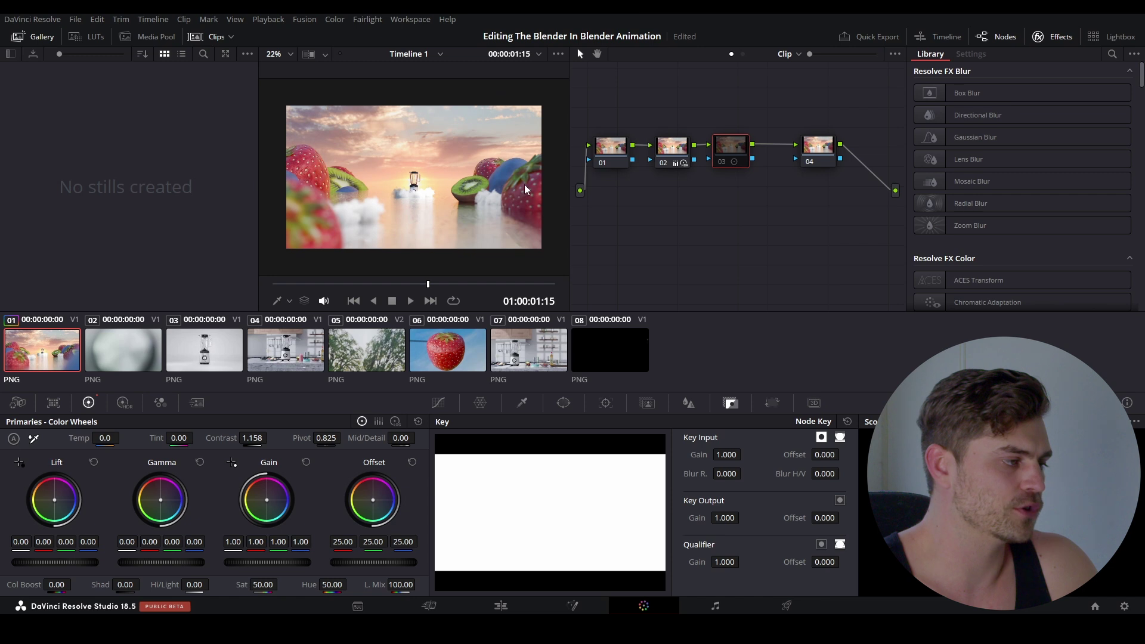
pyautogui.hotkey('ctrl', 'd')
pyautogui.hotkey('ctrl', 'd')
pyautogui.hotkey('ctrl', 'd')
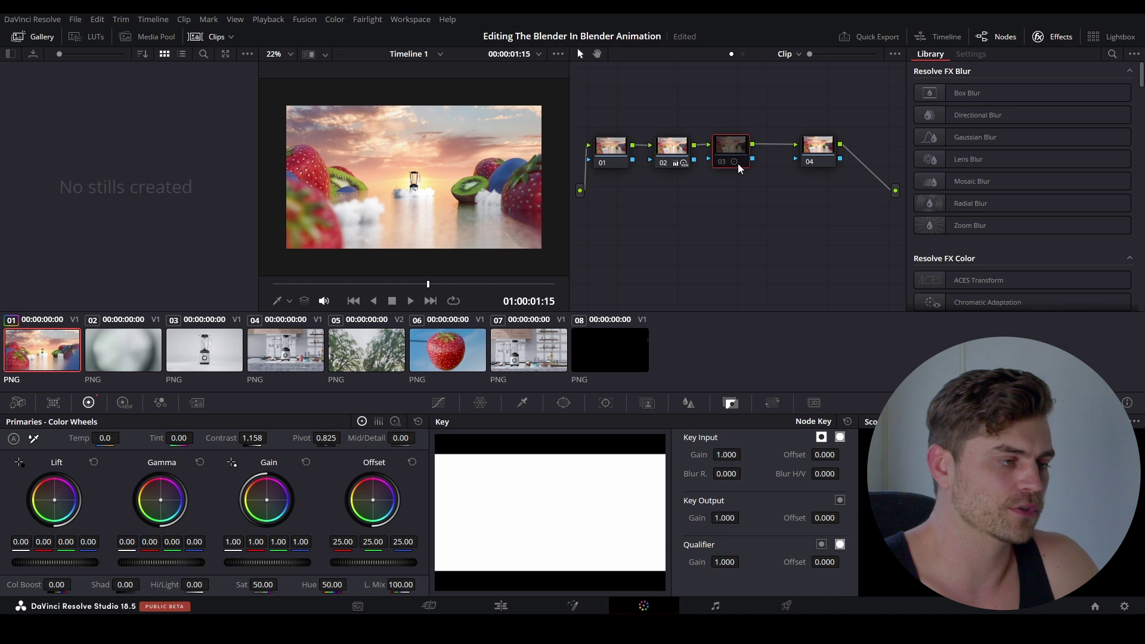
pyautogui.hotkey('ctrl', 'd')
pyautogui.hotkey('ctrl', 'd')
pyautogui.hotkey('ctrl', 'd')
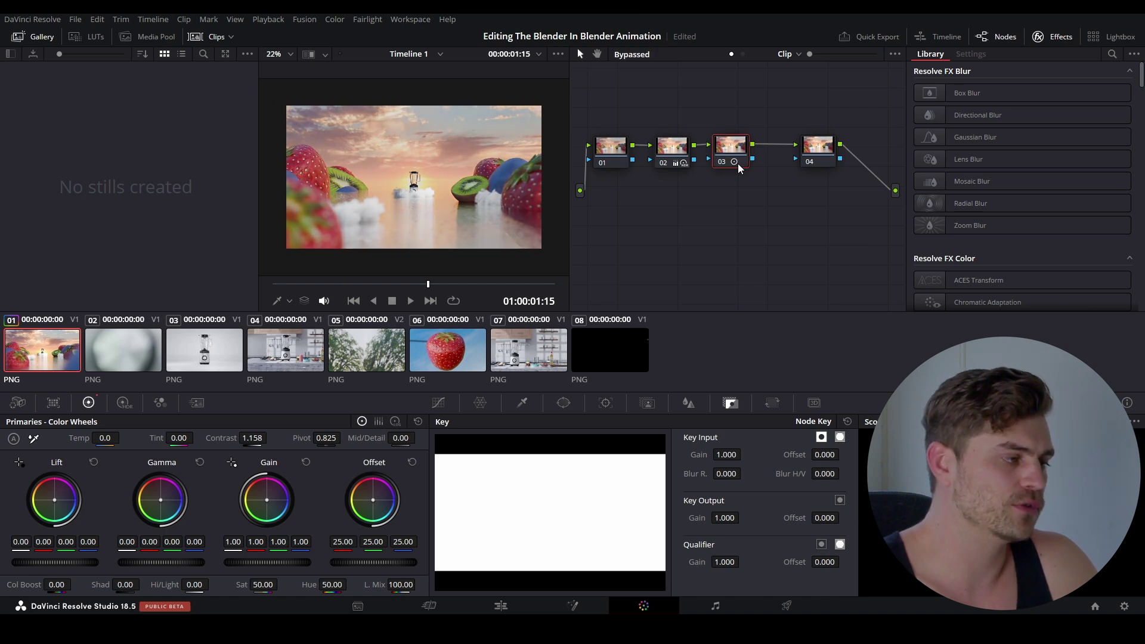
pyautogui.hotkey('ctrl', 'd')
pyautogui.hotkey('ctrl', 'd')
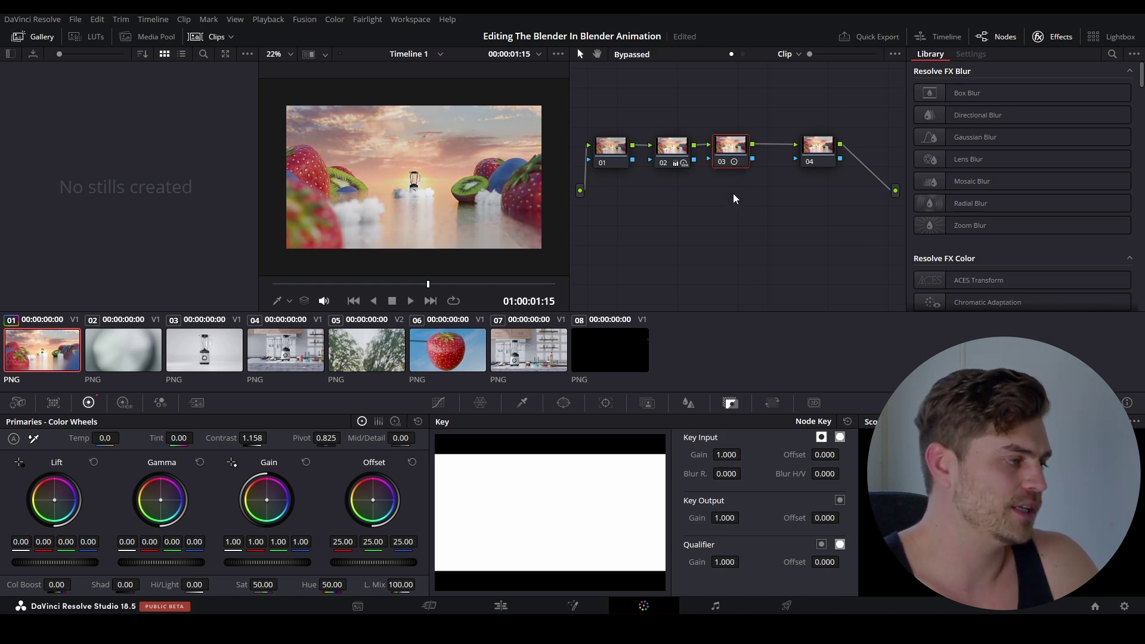
pyautogui.hotkey('ctrl', 'd')
pyautogui.hotkey('ctrl', 'd')
pyautogui.hotkey('ctrl', 'd')
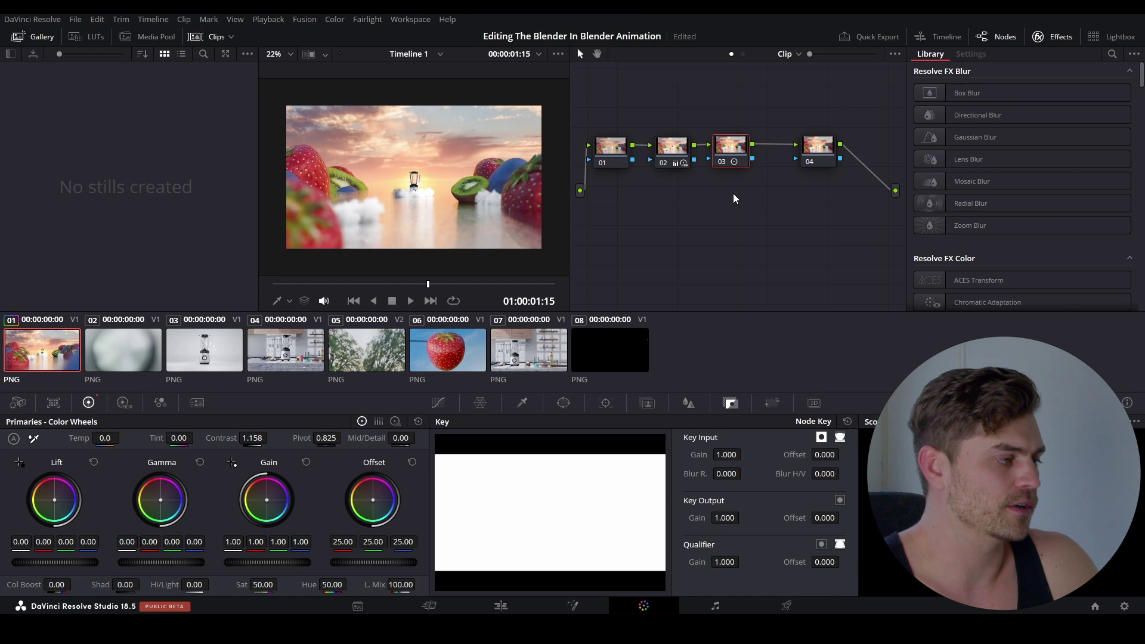
# Step: Shift node 04 next to node 03 and try white-balancing it by sampling the white cloud in the foreground
pyautogui.moveTo(816, 146); pyautogui.dragTo(787, 151)
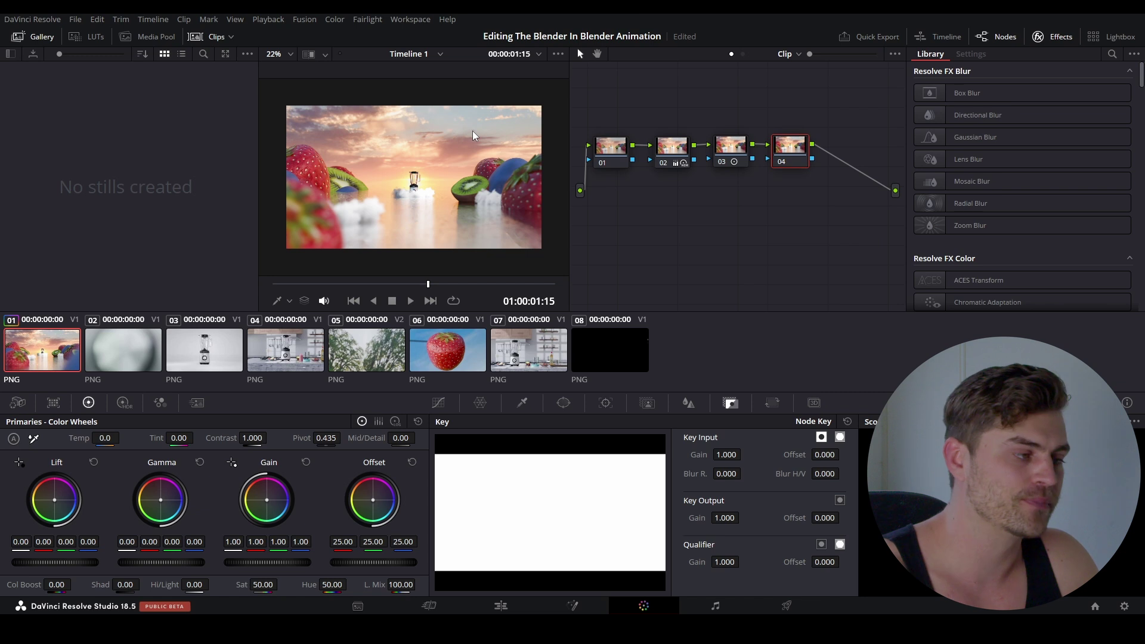
pyautogui.scroll(2, 455, 141)
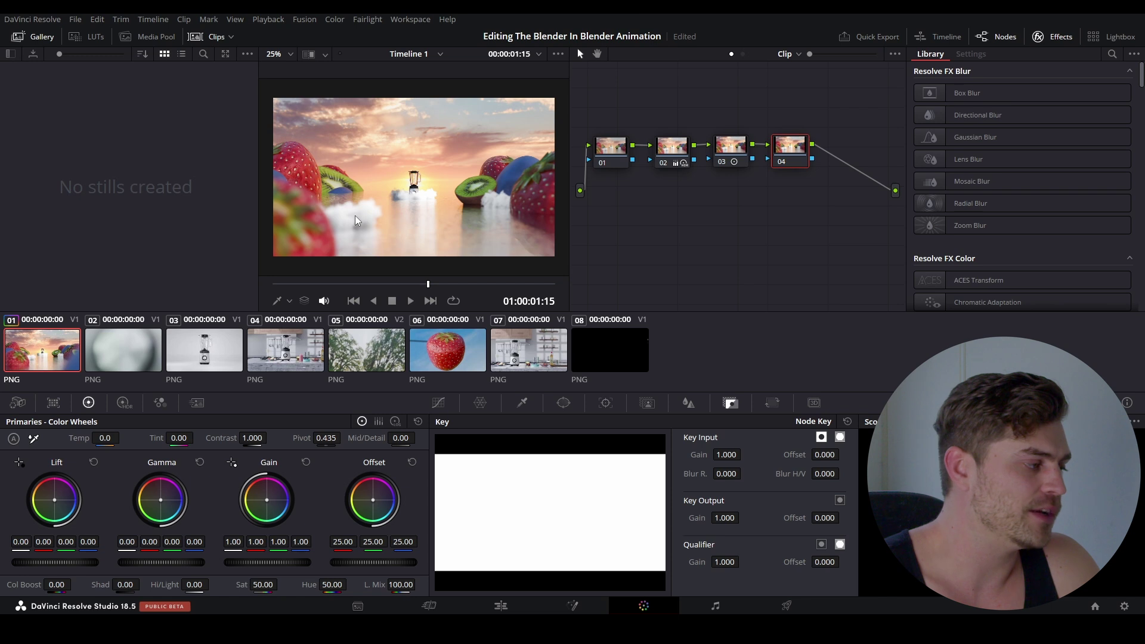
pyautogui.click(34, 439)
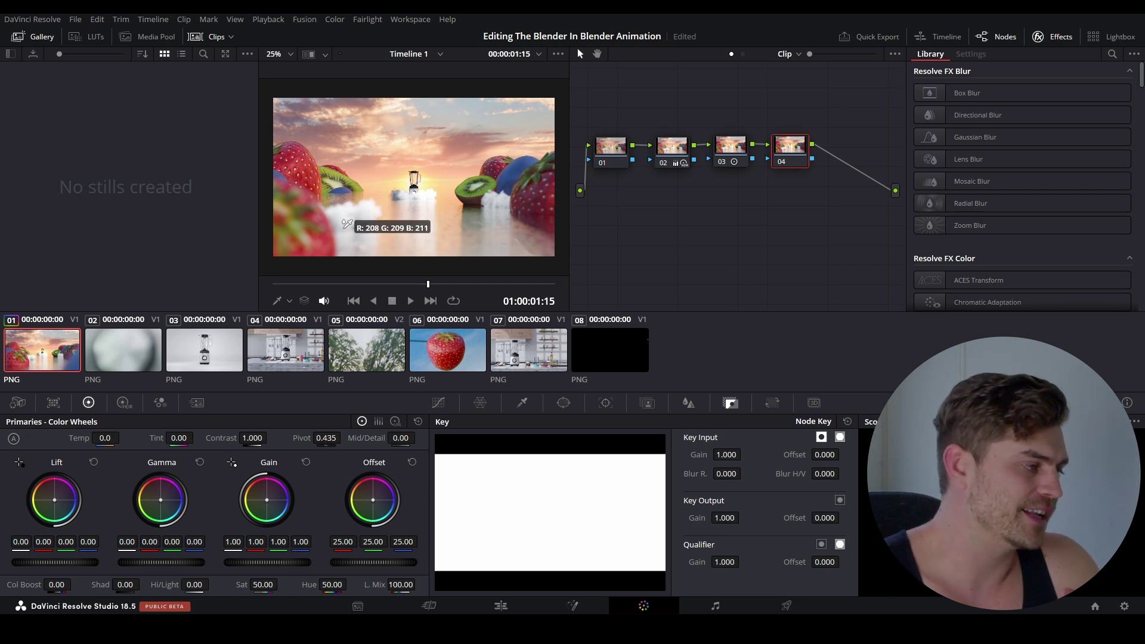
pyautogui.click(349, 207)
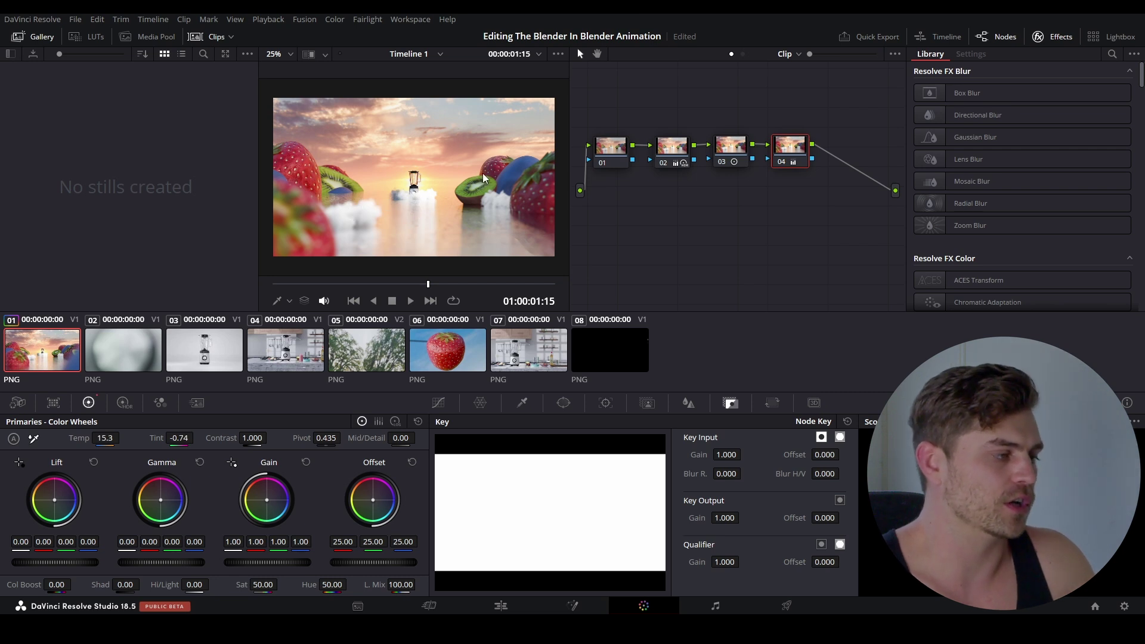
pyautogui.scroll(1, 421, 209)
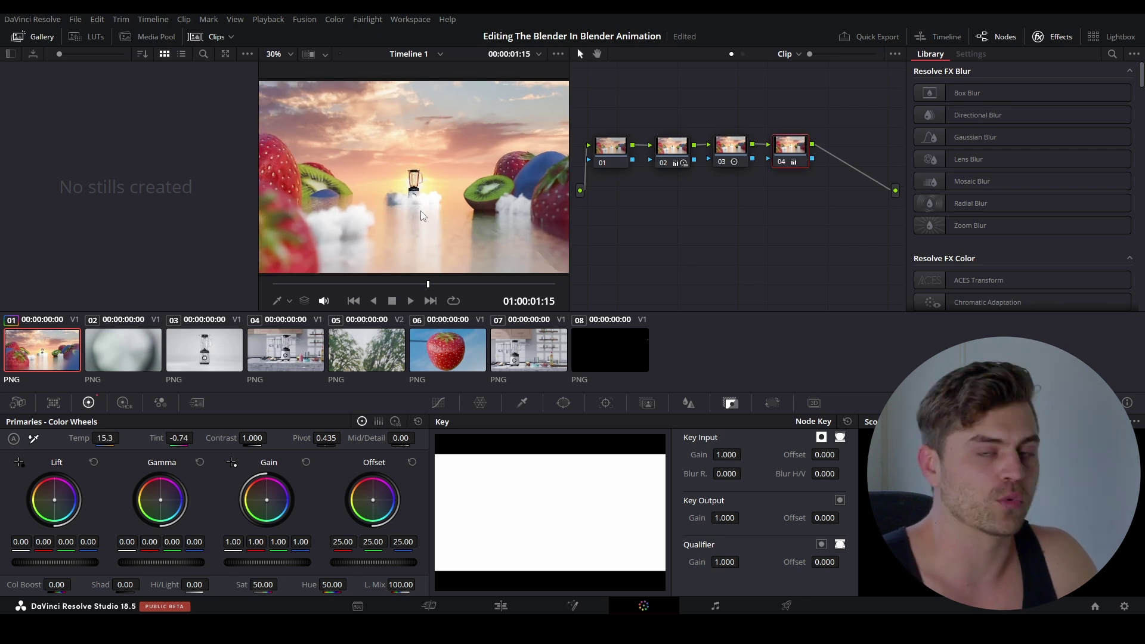
# Step: Try inserting a serial node before the white-balance node and tinting its Gain orange, with red 1.26, green 0.95 and blue 0.75
pyautogui.moveTo(794, 147); pyautogui.dragTo(846, 143)
pyautogui.hotkey('shift', 's')
pyautogui.moveTo(850, 190); pyautogui.dragTo(792, 152)
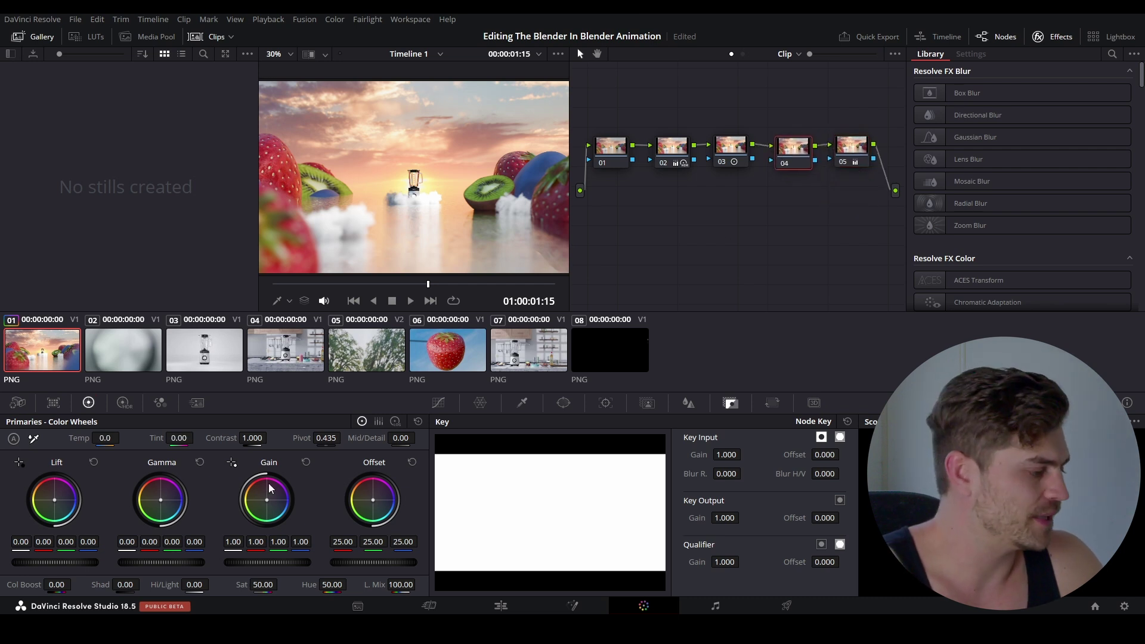
pyautogui.moveTo(264, 501); pyautogui.dragTo(262, 496)
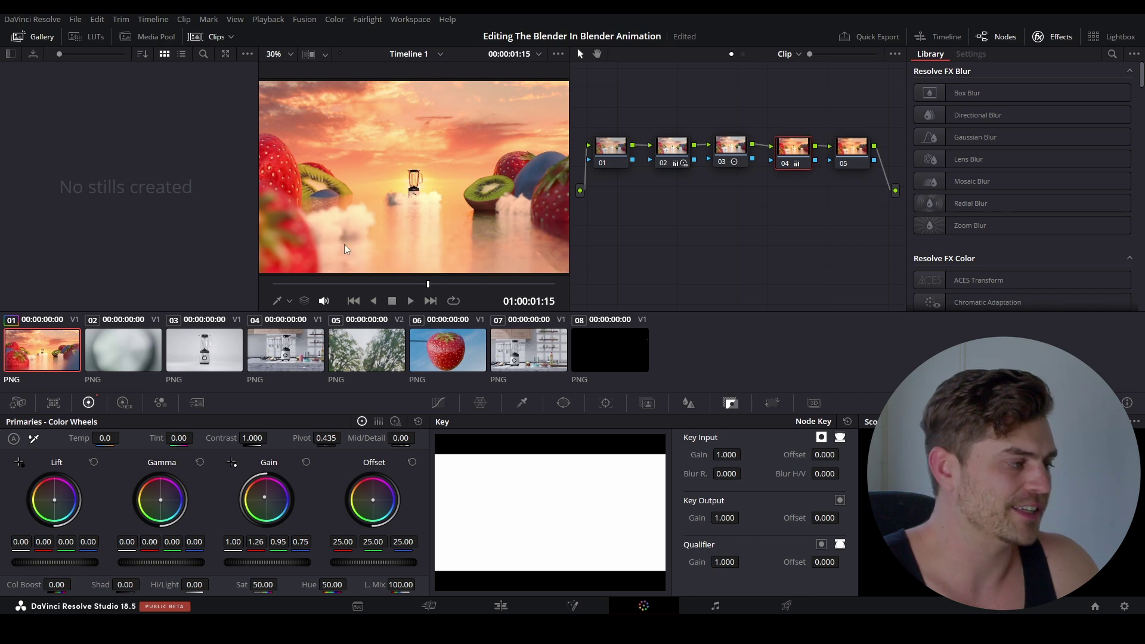
# Step: Try white-balancing the orange-tinted image in node 05 by sampling a neutral spot near the blender's cloud
pyautogui.click(847, 152)
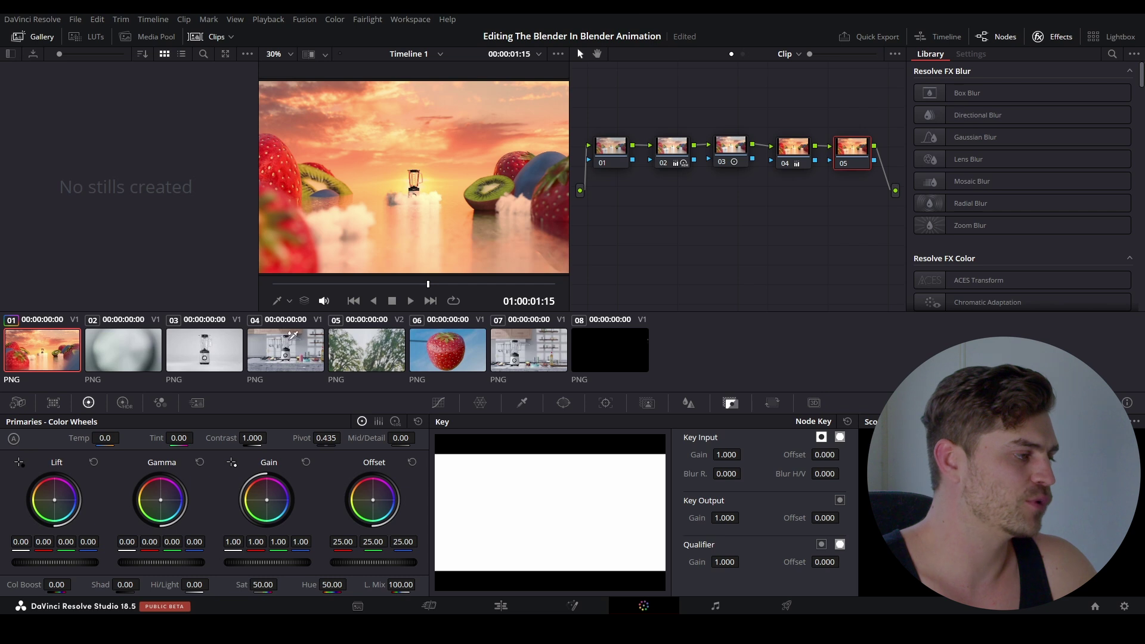
pyautogui.click(372, 195)
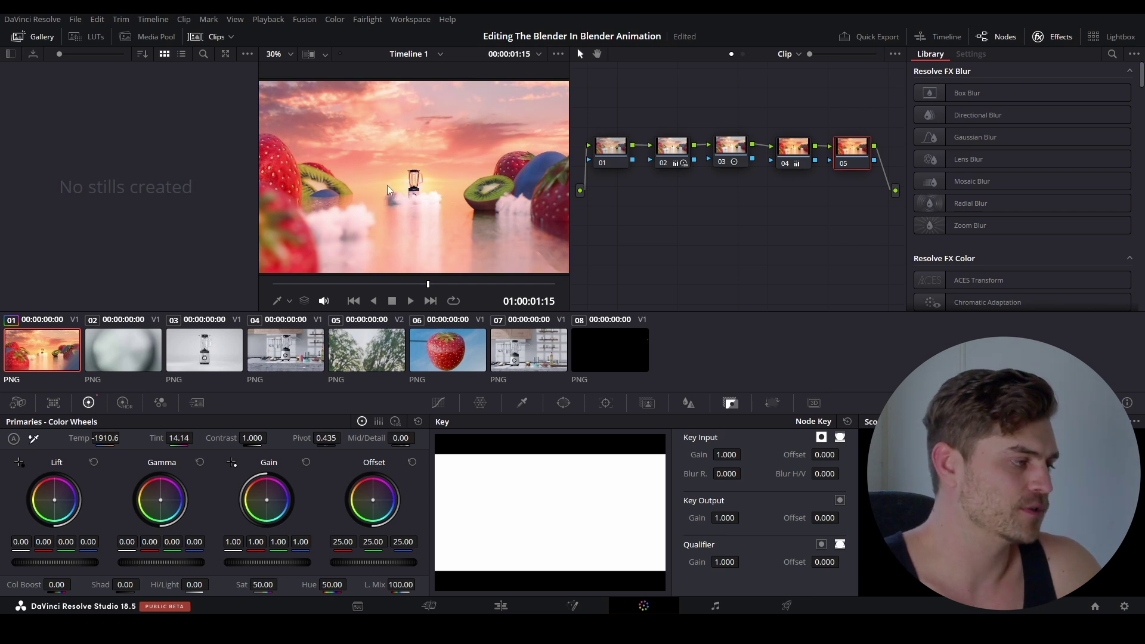
pyautogui.scroll(-1, 388, 236)
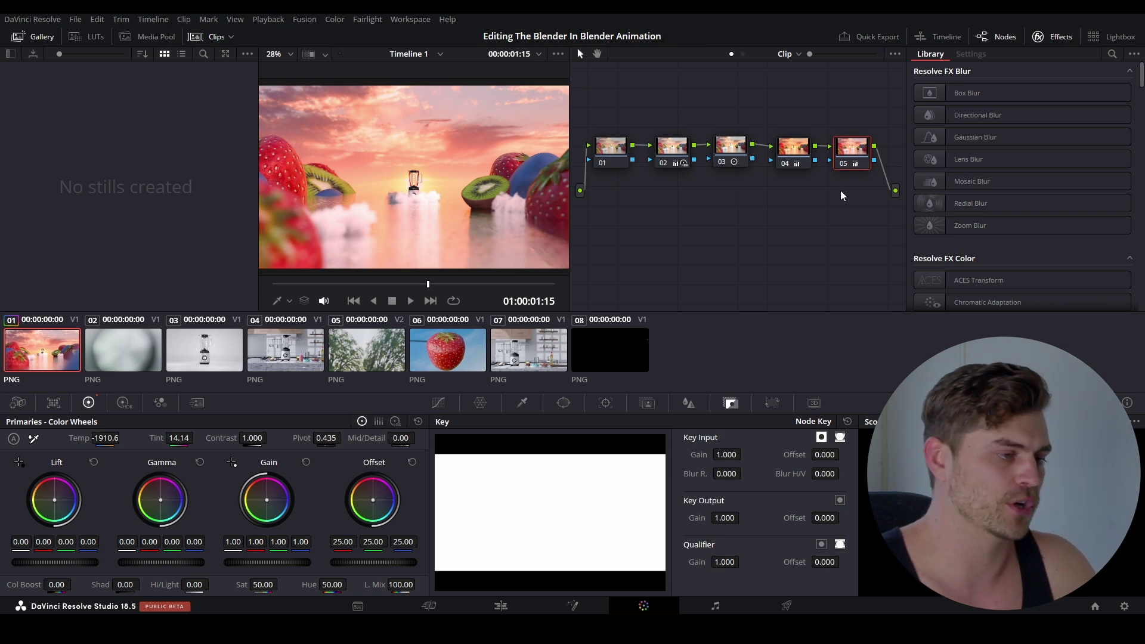
# Step: Delete the orange-tint and white-balance nodes and add a blank serial node 04 after node 03
pyautogui.keyDown('ctrl'); pyautogui.click(801, 150); pyautogui.keyUp('ctrl')
pyautogui.press('Delete')
pyautogui.hotkey('alt', 's')
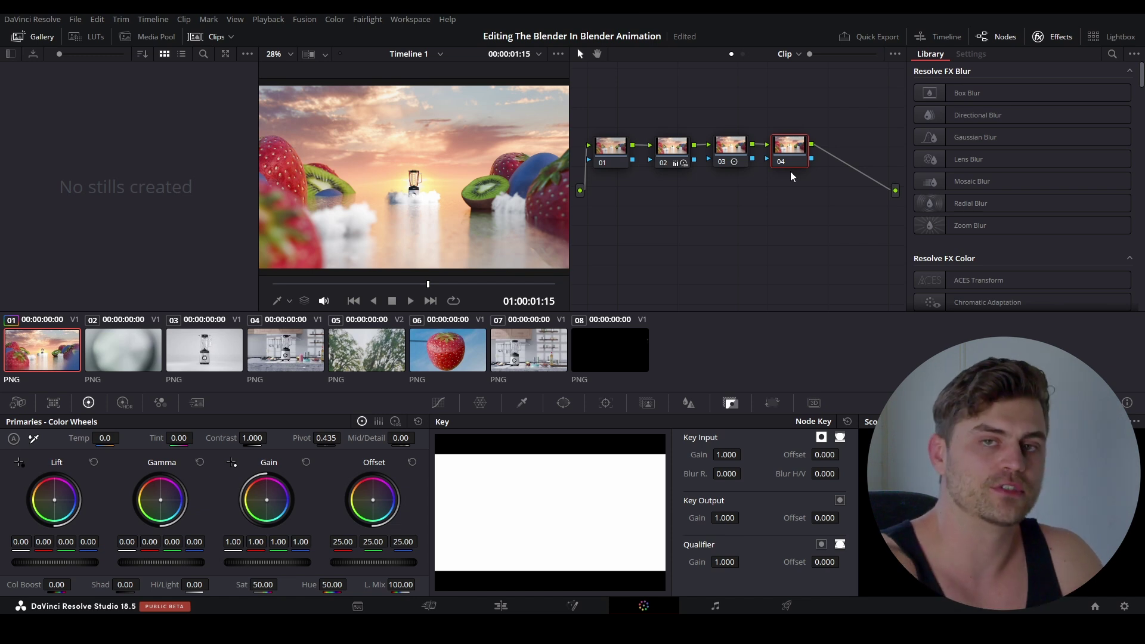
# Step: Add serial node 05 after node 04 and place it below node 01 to start a second row
pyautogui.hotkey('alt', 's')
pyautogui.moveTo(844, 156); pyautogui.dragTo(602, 203)
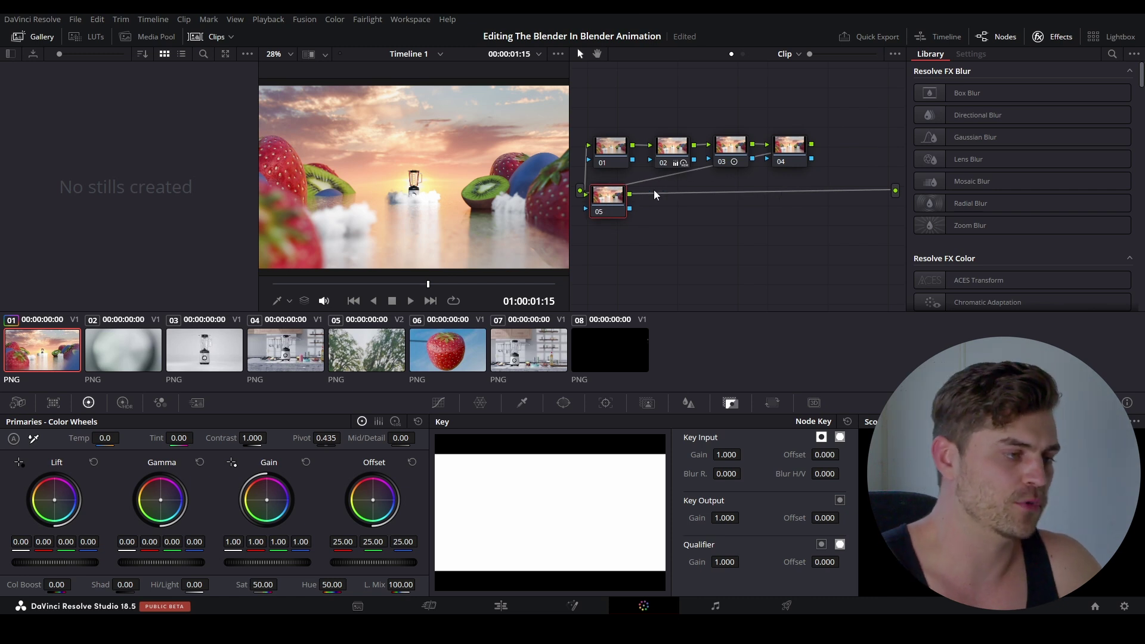
pyautogui.scroll(-1, 391, 183)
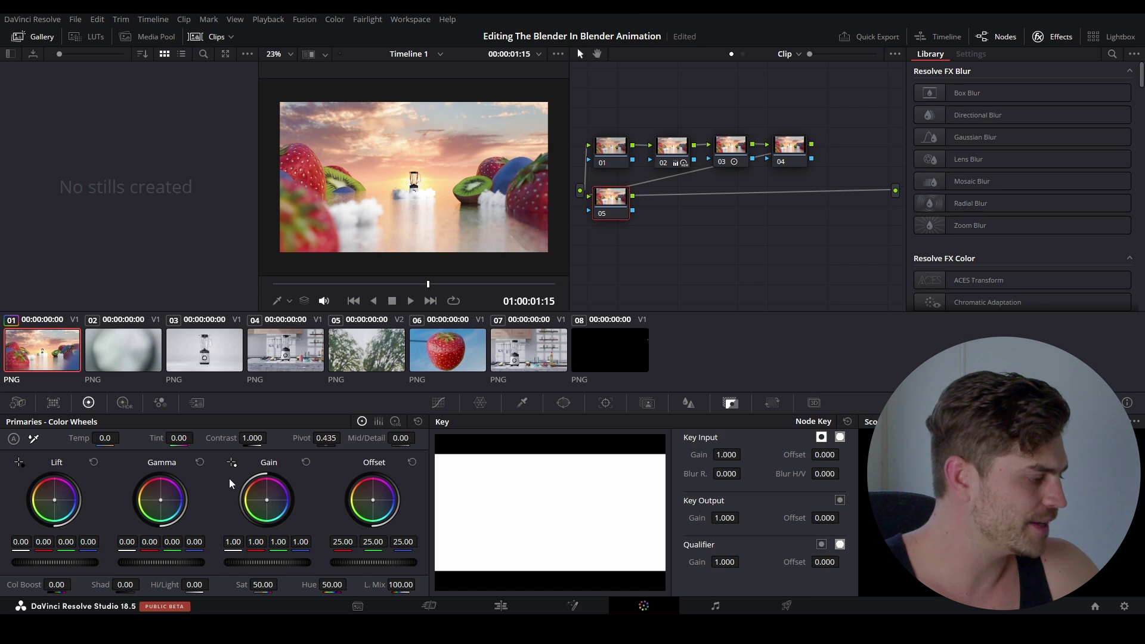
# Step: Try lowering node 05's Gamma to -0.04 and darkening its Lift, and reset the node's grade
pyautogui.moveTo(161, 562); pyautogui.dragTo(152, 561)
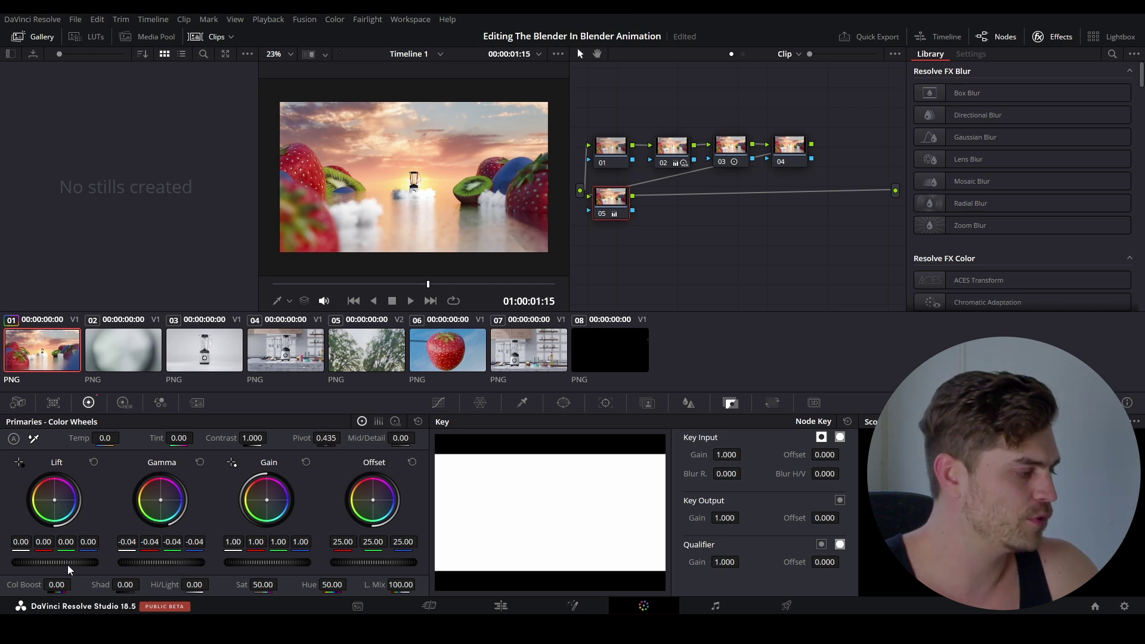
pyautogui.moveTo(55, 562); pyautogui.dragTo(34, 561)
pyautogui.hotkey('shift', 'Home')
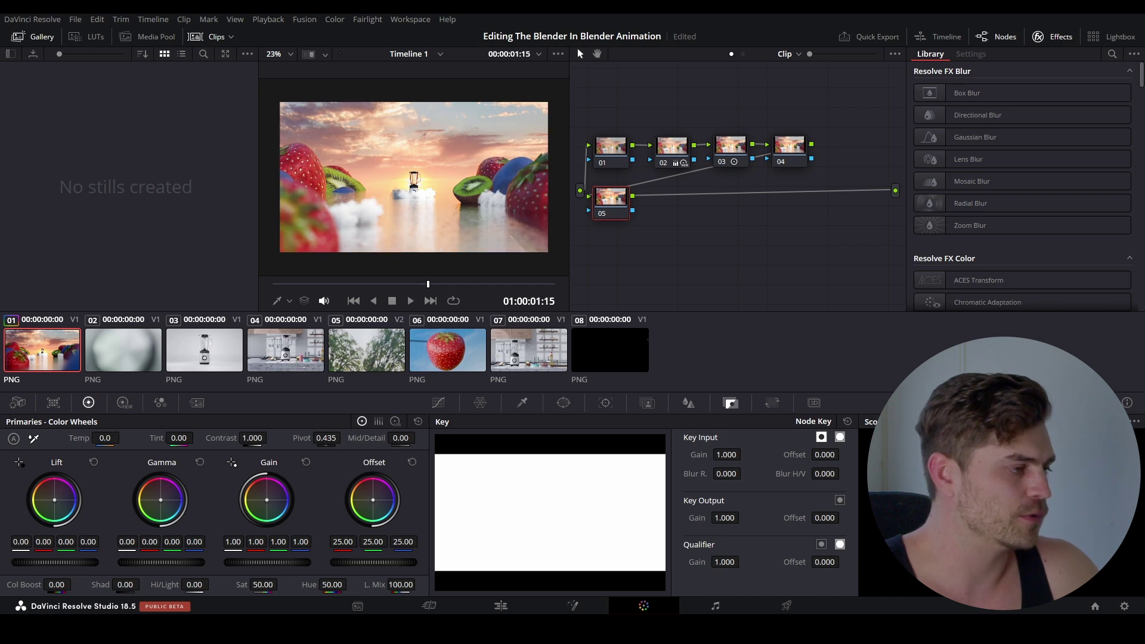
# Step: Lower node 05's Gamma to -0.04 and compare the image with the node disabled and enabled
pyautogui.moveTo(161, 562); pyautogui.dragTo(152, 561)
pyautogui.hotkey('ctrl', 'd')
pyautogui.hotkey('ctrl', 'd')
pyautogui.hotkey('ctrl', 'd')
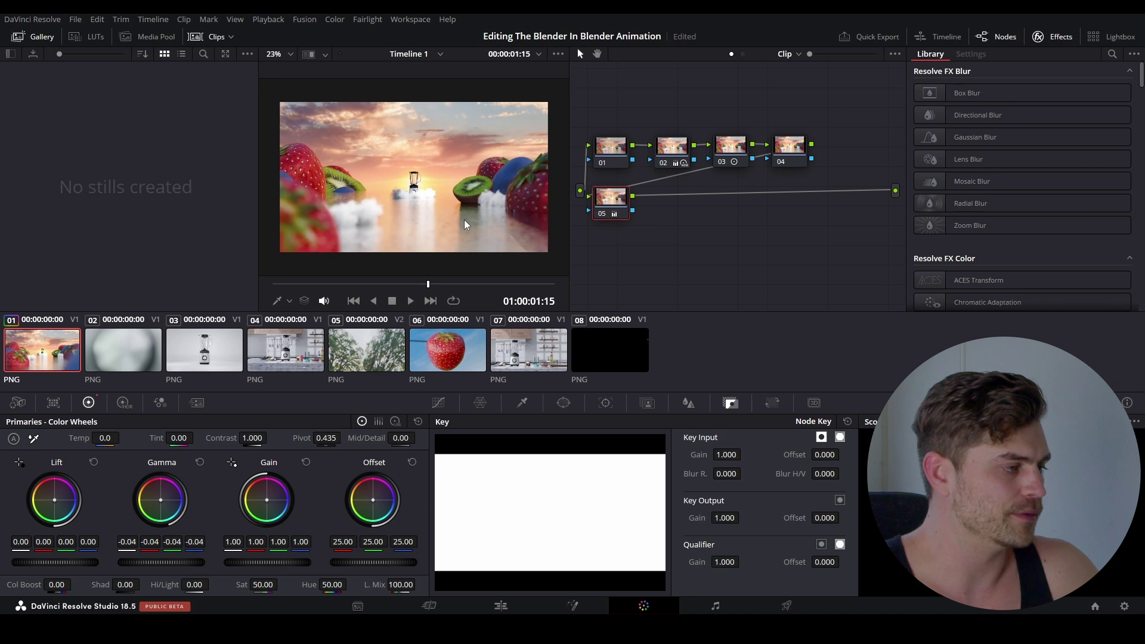
pyautogui.hotkey('ctrl', 'd')
pyautogui.hotkey('ctrl', 'd')
pyautogui.hotkey('ctrl', 'd')
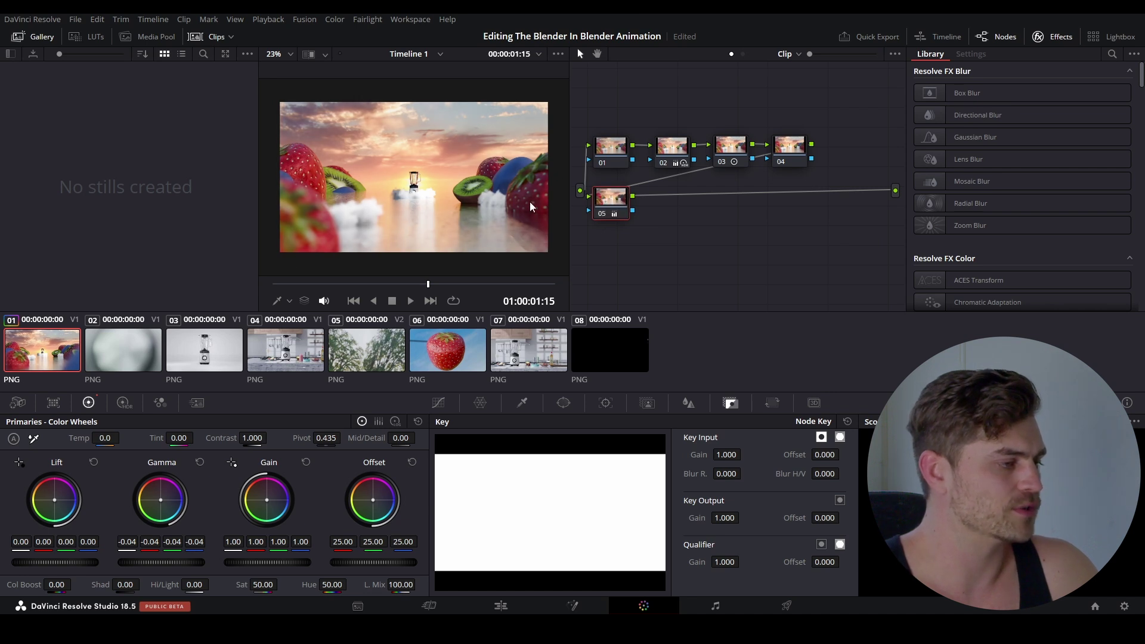
# Step: On a new serial node 06, set saturation to 50.40 and the RGB Mixer's main red, green and blue outputs to 2.00 each
pyautogui.hotkey('alt', 's')
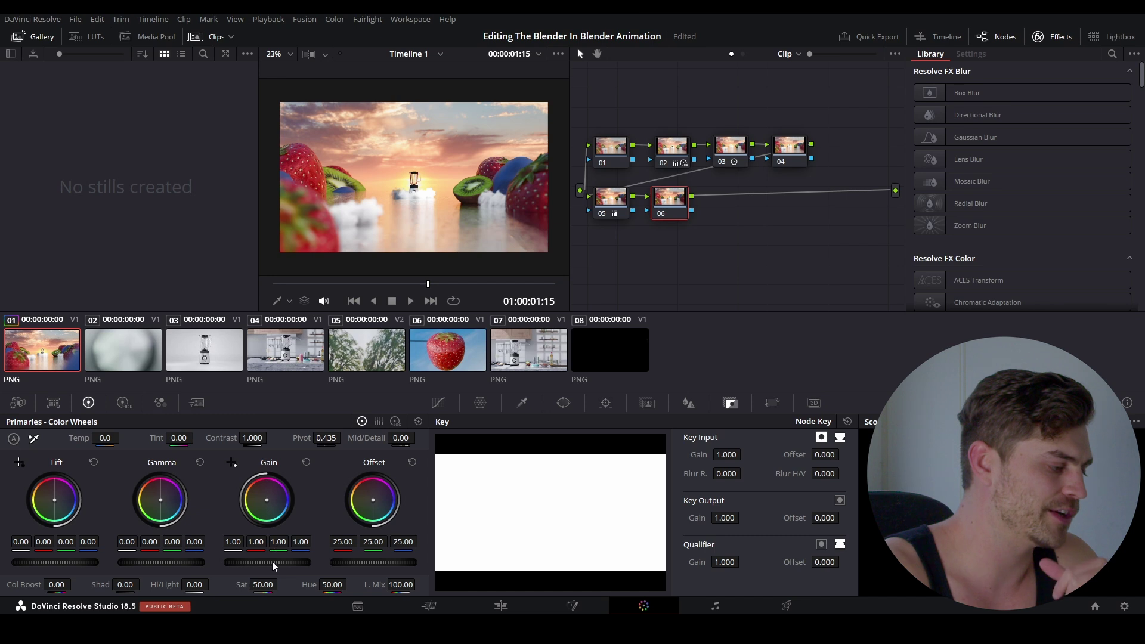
pyautogui.moveTo(263, 583)
pyautogui.mouseDown()
pyautogui.moveTo(322, 582)
pyautogui.moveTo(263, 583)
pyautogui.mouseUp()
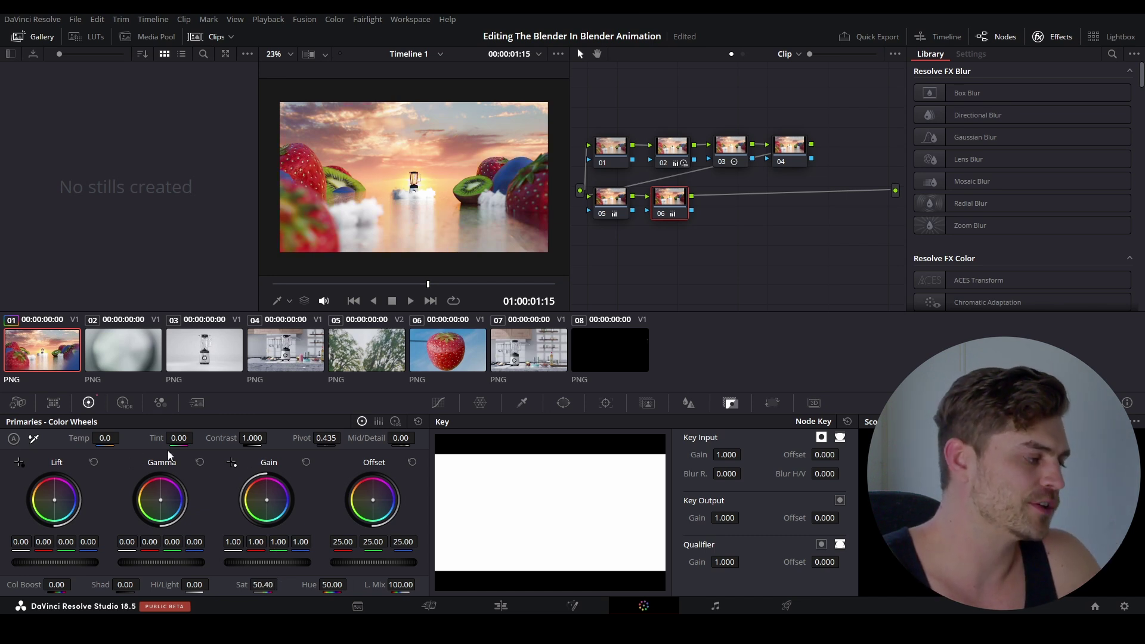
pyautogui.click(163, 403)
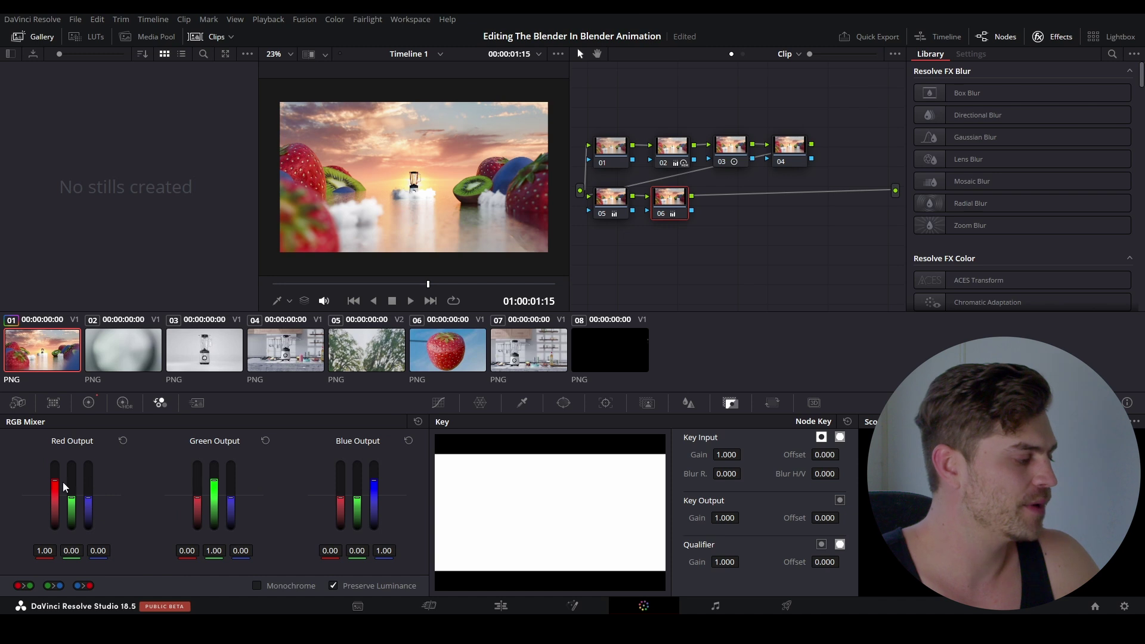
pyautogui.moveTo(55, 480); pyautogui.dragTo(54, 464)
pyautogui.moveTo(214, 480); pyautogui.dragTo(214, 464)
pyautogui.moveTo(374, 480); pyautogui.dragTo(383, 457)
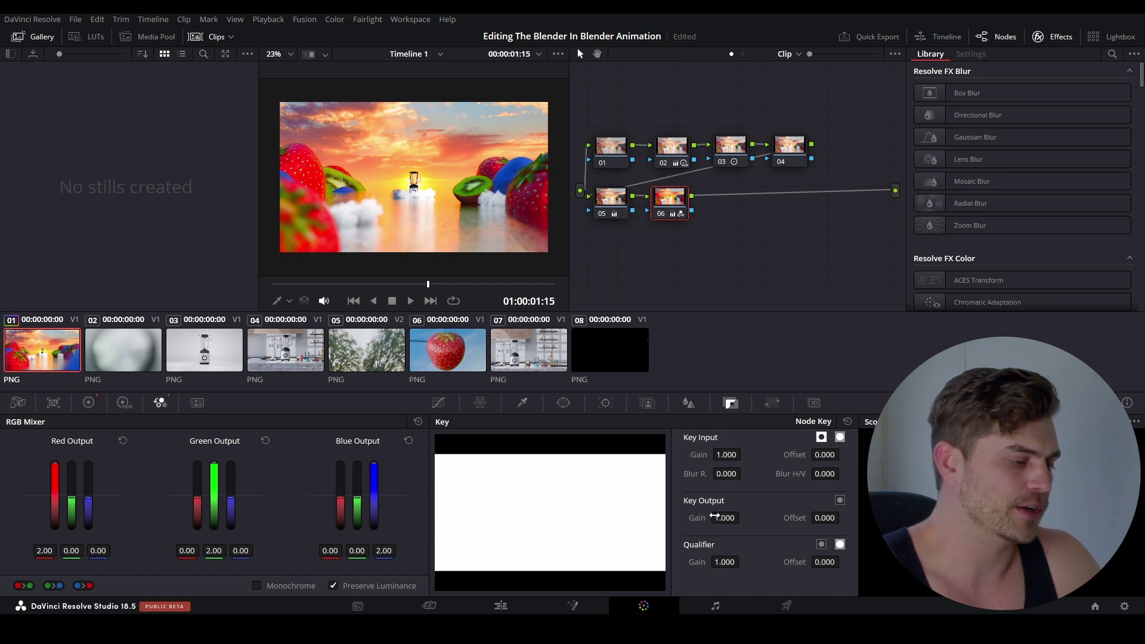
# Step: Blend back node 06's strong color effect by setting its Key Output Gain to 0.135
pyautogui.moveTo(725, 517); pyautogui.dragTo(607, 467)
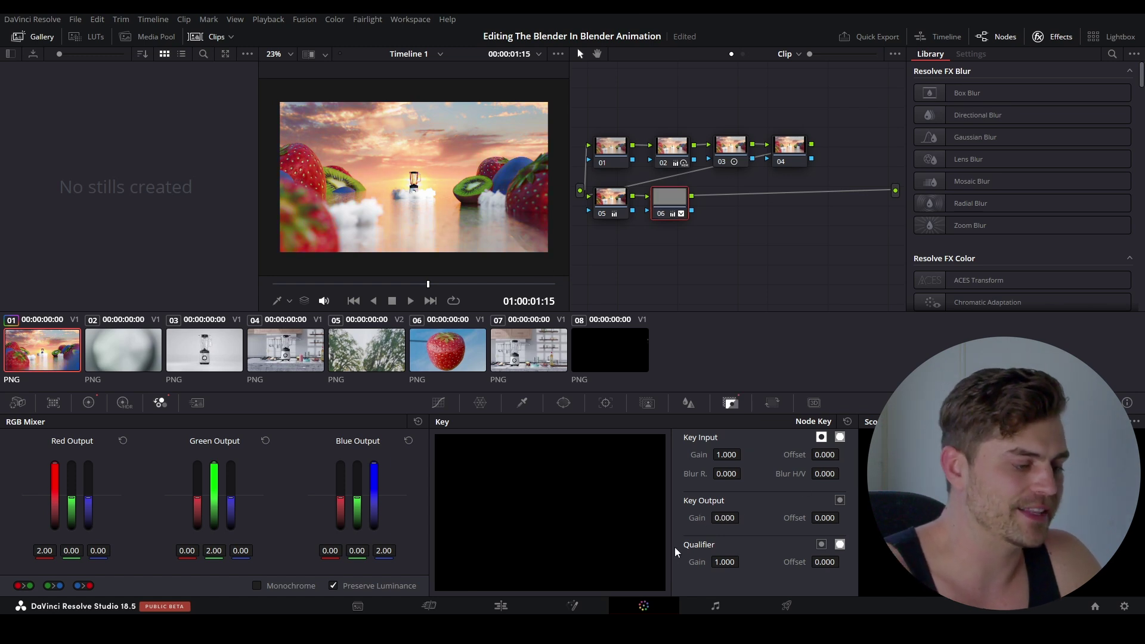
pyautogui.scroll(2, 743, 517)
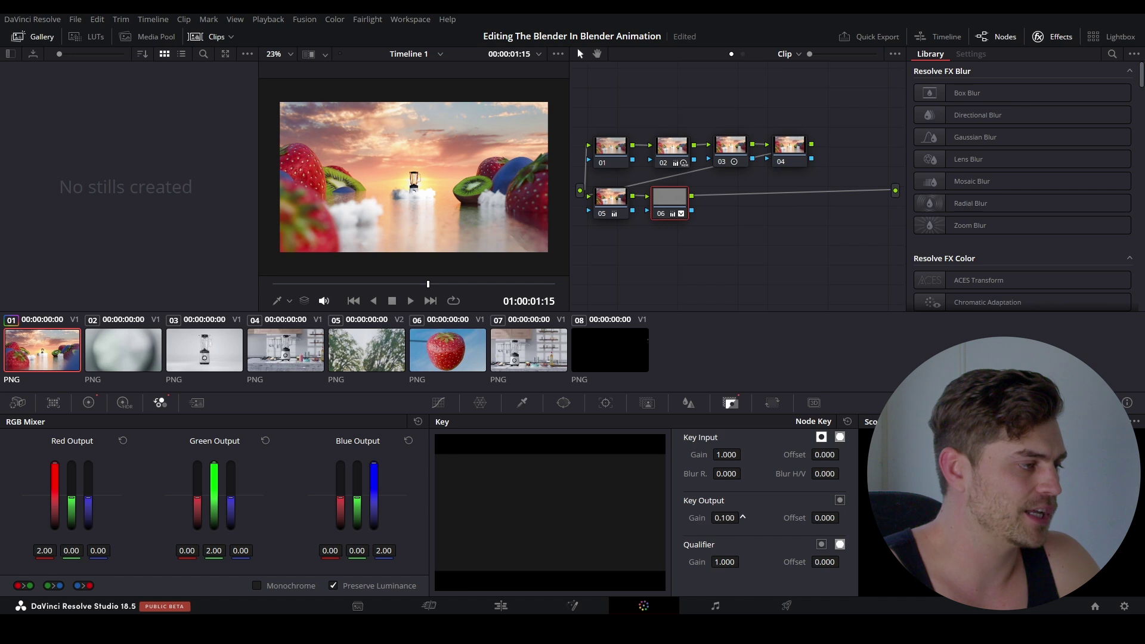
pyautogui.scroll(2, 743, 517)
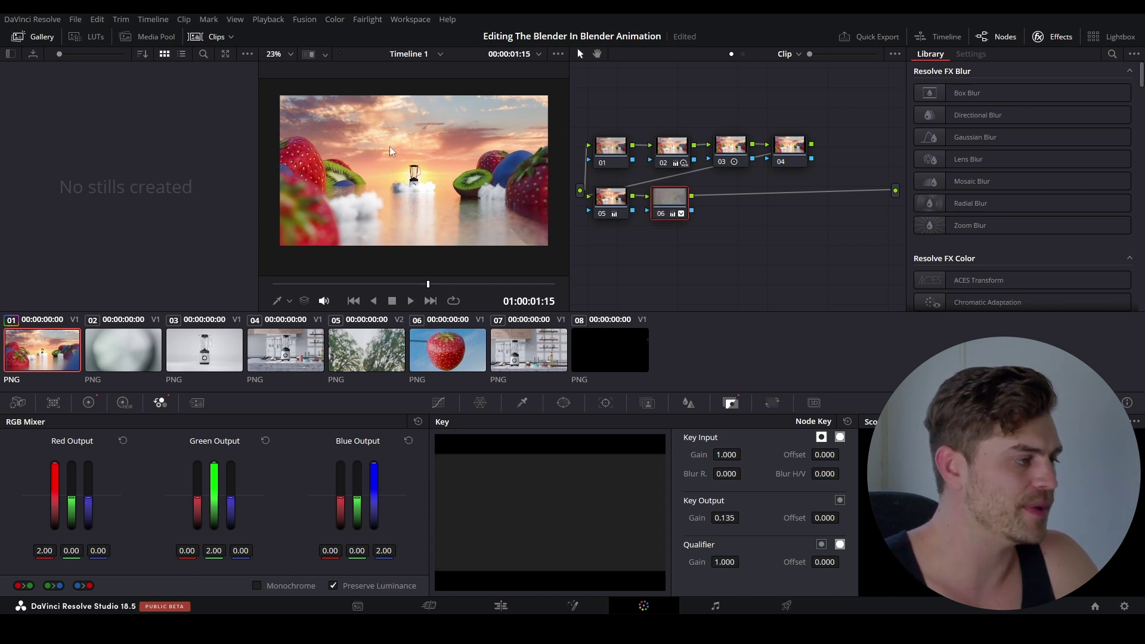
# Step: Add a serial node after node 06 and apply the Sharpen effect to it
pyautogui.scroll(1, 411, 195)
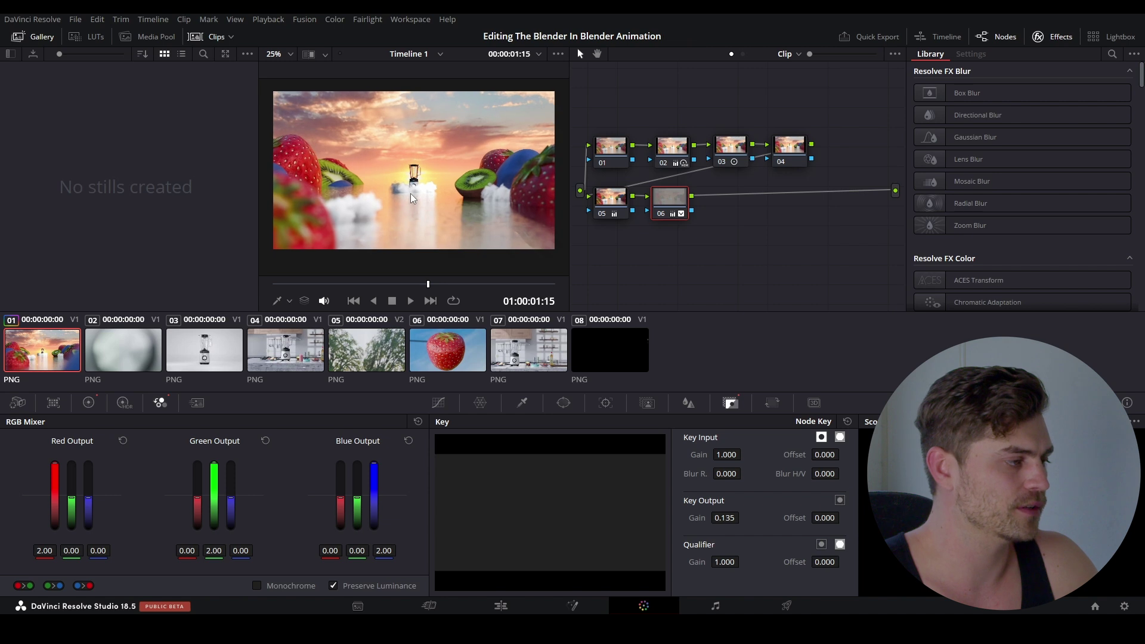
pyautogui.scroll(-2, 431, 199)
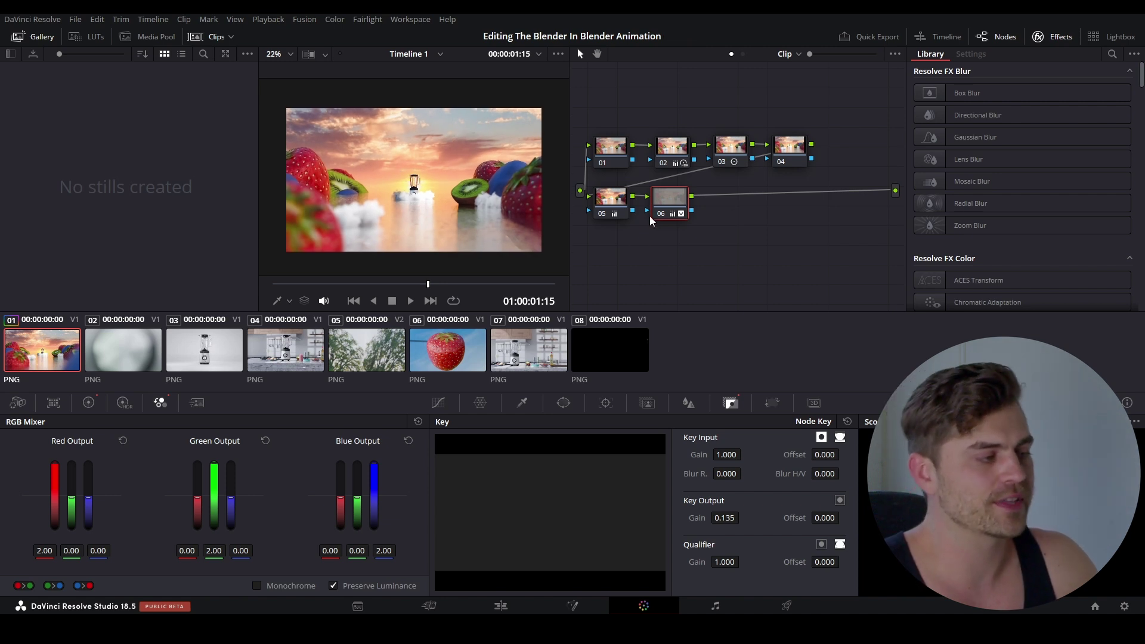
pyautogui.hotkey('alt', 's')
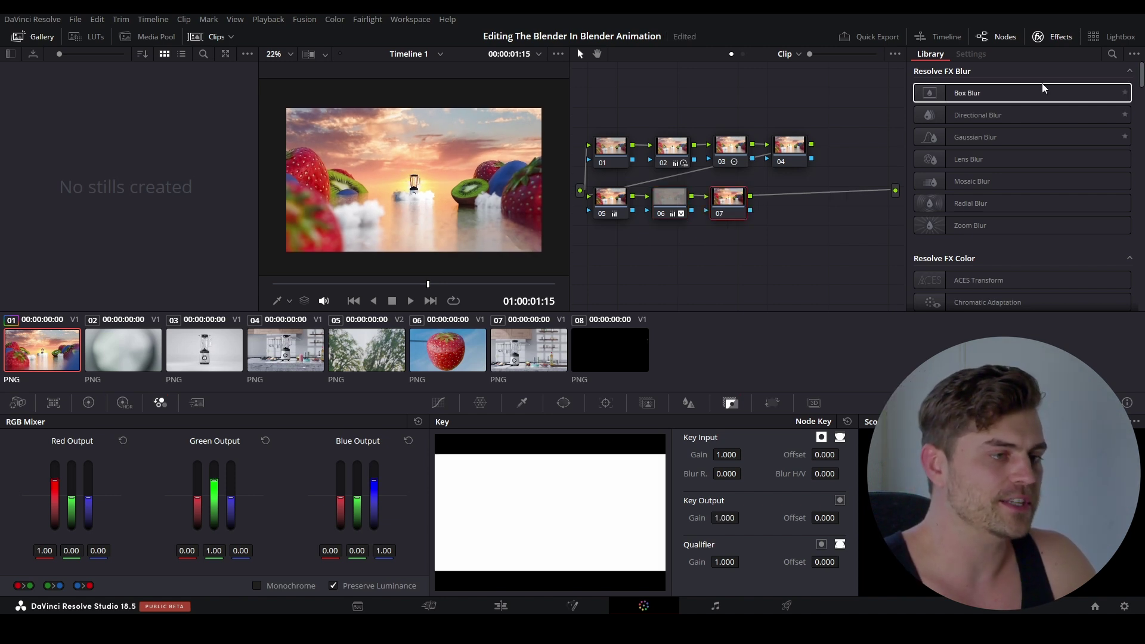
pyautogui.click(1112, 54)
pyautogui.write('shar')
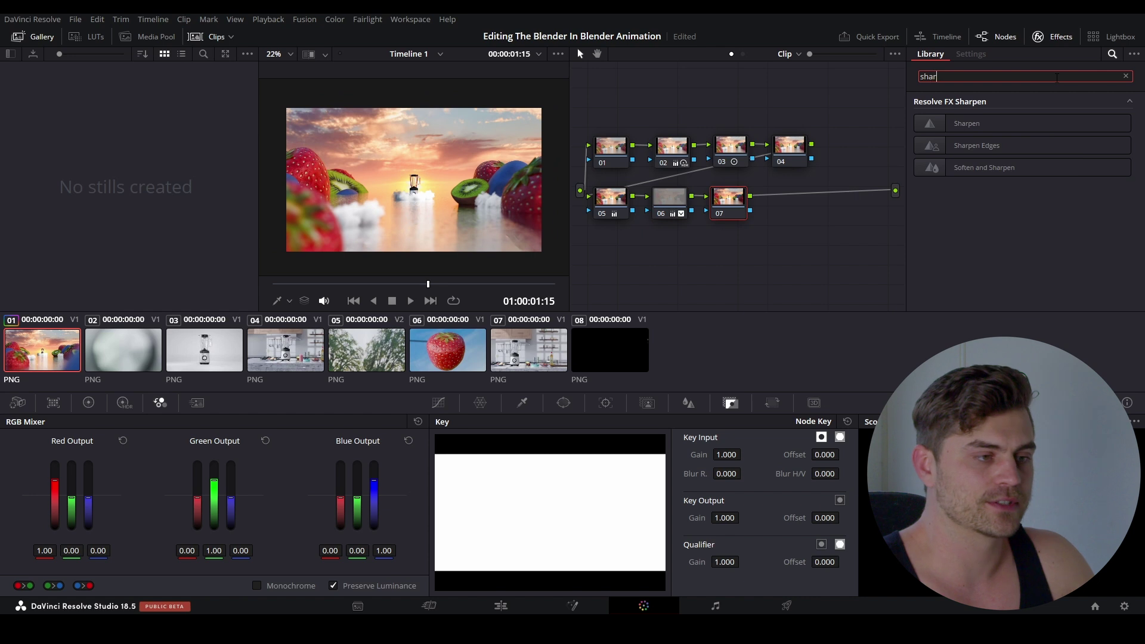
pyautogui.moveTo(1004, 122); pyautogui.dragTo(729, 203)
# Step: Compare fruit detail with node 07 disabled and enabled, and set its Sharpen Amount to 1.250
pyautogui.scroll(6, 432, 207)
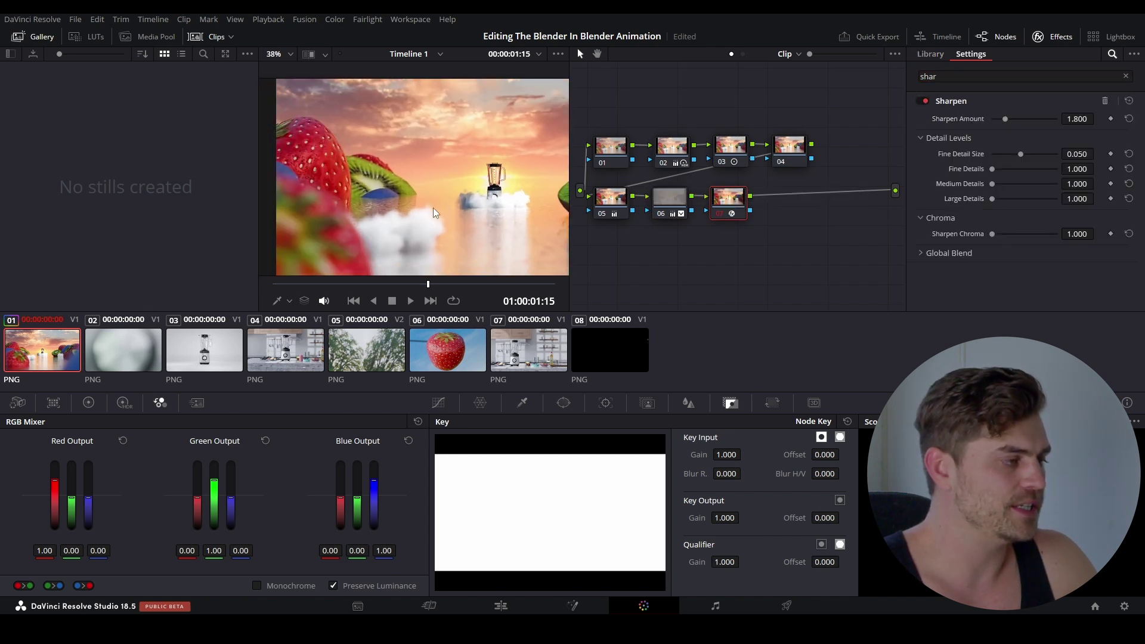
pyautogui.scroll(4, 403, 218)
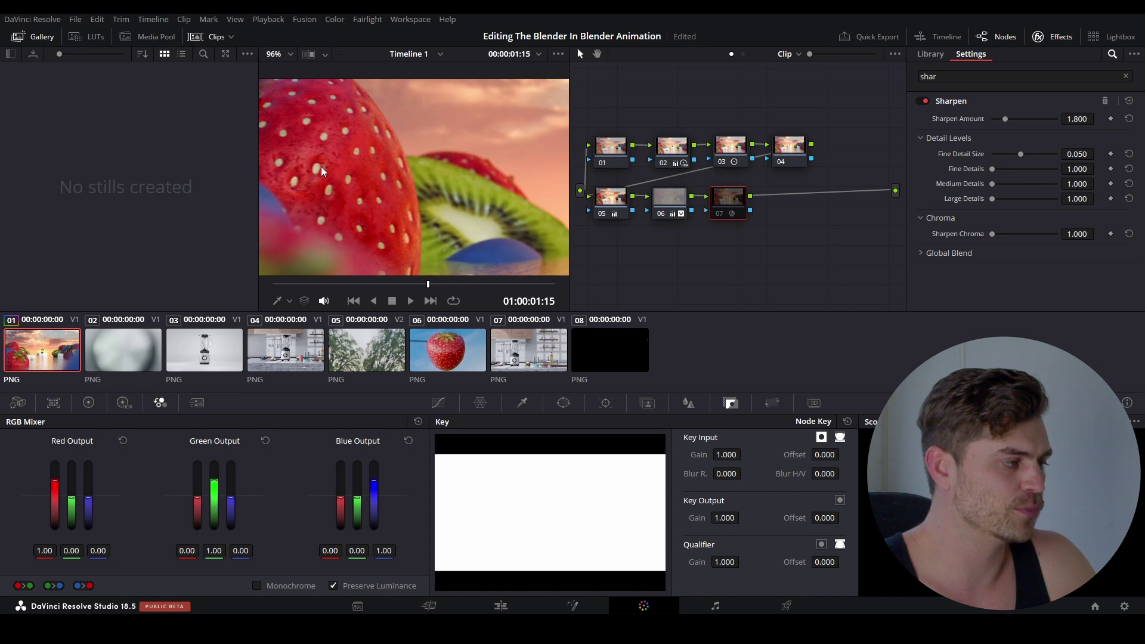
pyautogui.scroll(-2, 319, 178)
pyautogui.scroll(-4, 334, 179)
pyautogui.scroll(-1, 393, 197)
pyautogui.moveTo(1070, 119); pyautogui.dragTo(1045, 118)
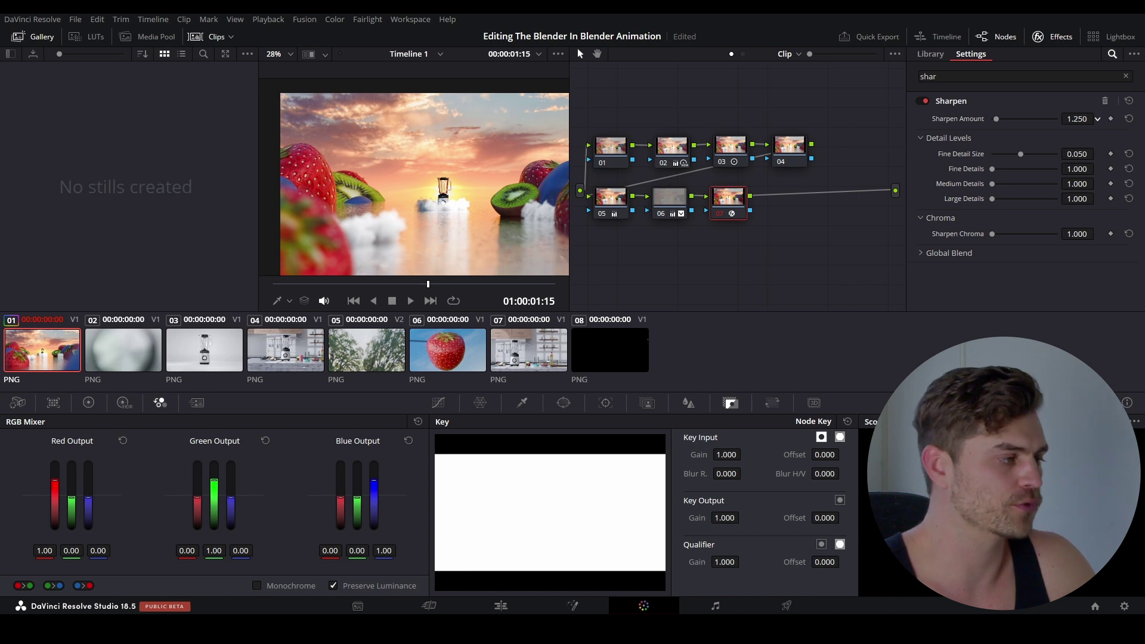
pyautogui.hotkey('ctrl', 'd')
pyautogui.scroll(-4, 411, 214)
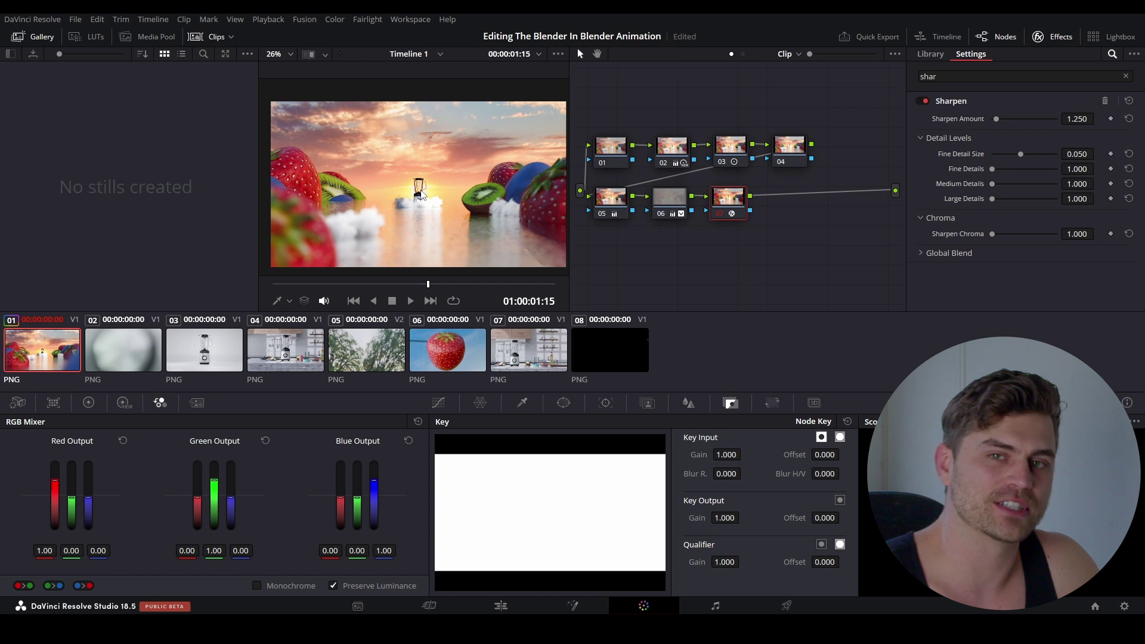
pyautogui.scroll(-2, 420, 194)
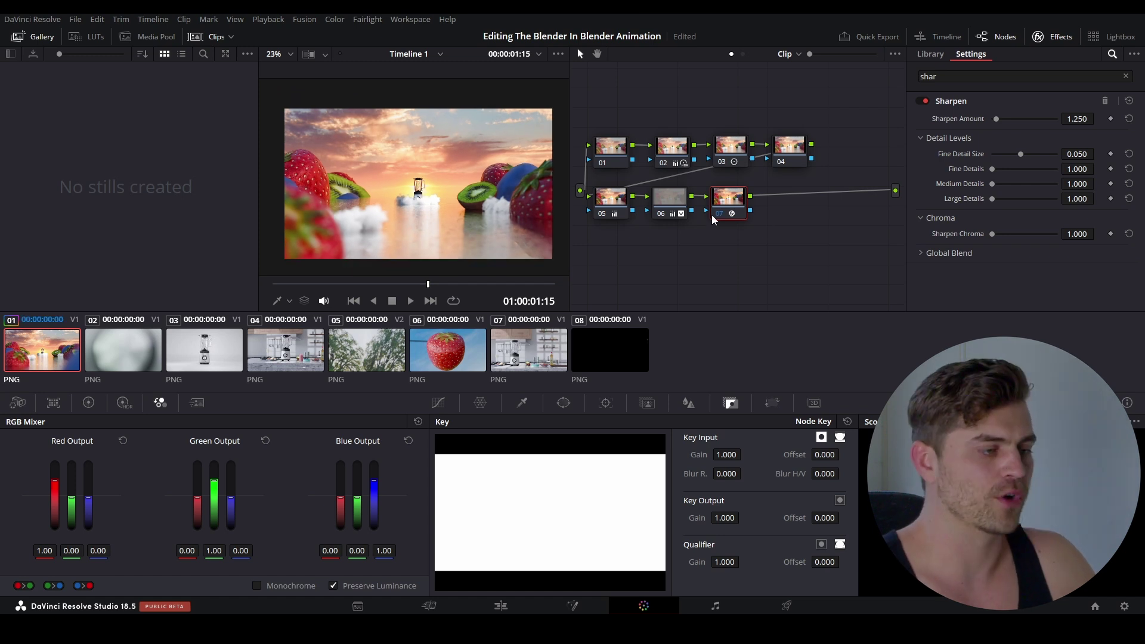
# Step: Add serial node 08 after the sharpening node and apply the Film Grain effect to it
pyautogui.hotkey('alt', 's')
pyautogui.click(985, 77)
pyautogui.press('BackSpace')
pyautogui.press('BackSpace')
pyautogui.press('BackSpace')
pyautogui.press('BackSpace')
pyautogui.write('Film gra')
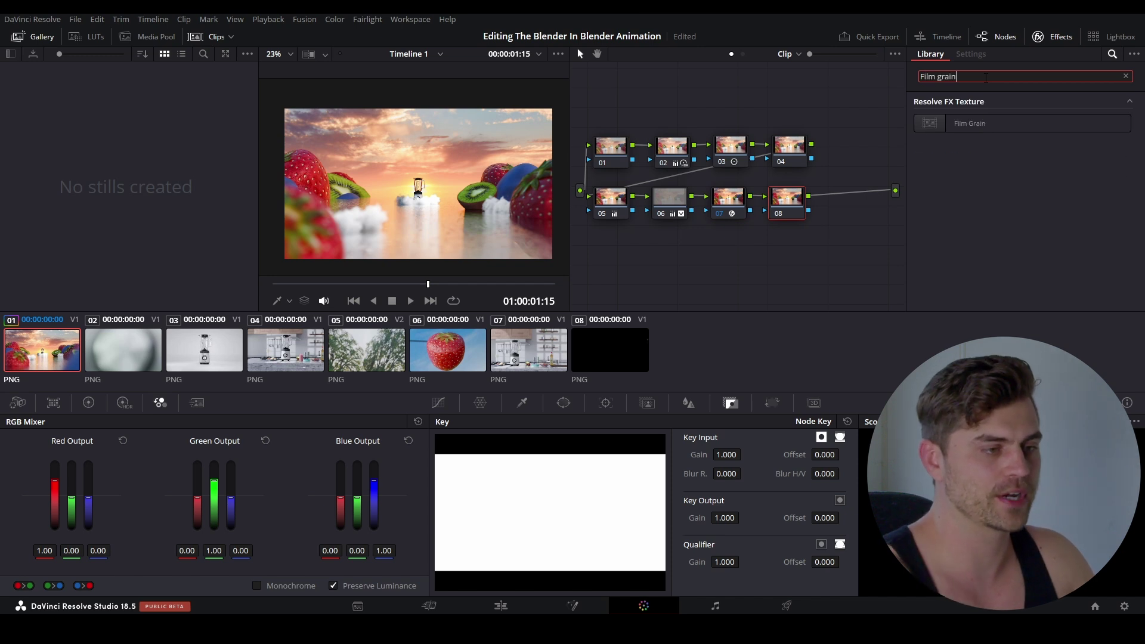
pyautogui.write('in')
pyautogui.moveTo(997, 123); pyautogui.dragTo(788, 206)
# Step: Try raising the Film Grain's Grain Strength to 1.000 and compare the kiwi area with node 08 disabled and enabled
pyautogui.scroll(3, 432, 174)
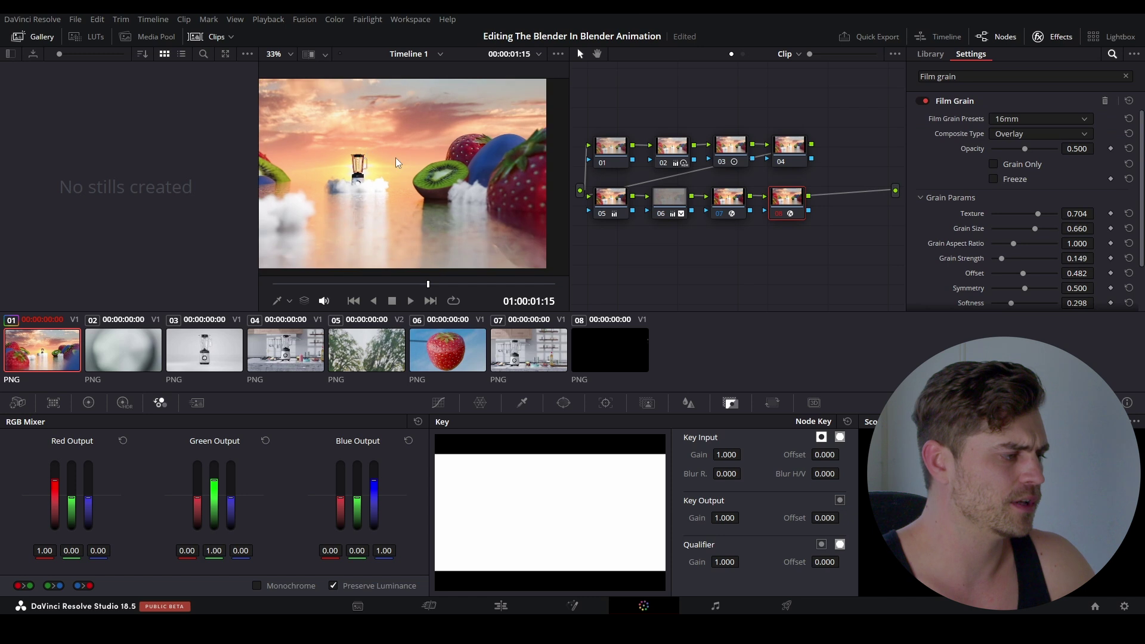
pyautogui.scroll(7, 417, 166)
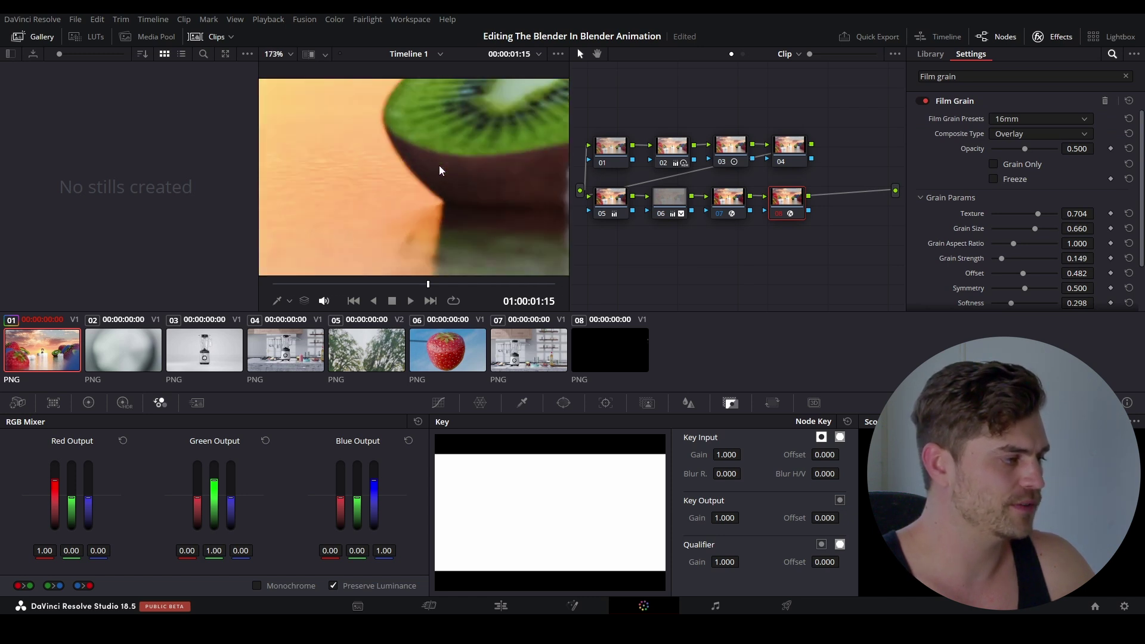
pyautogui.scroll(3, 440, 171)
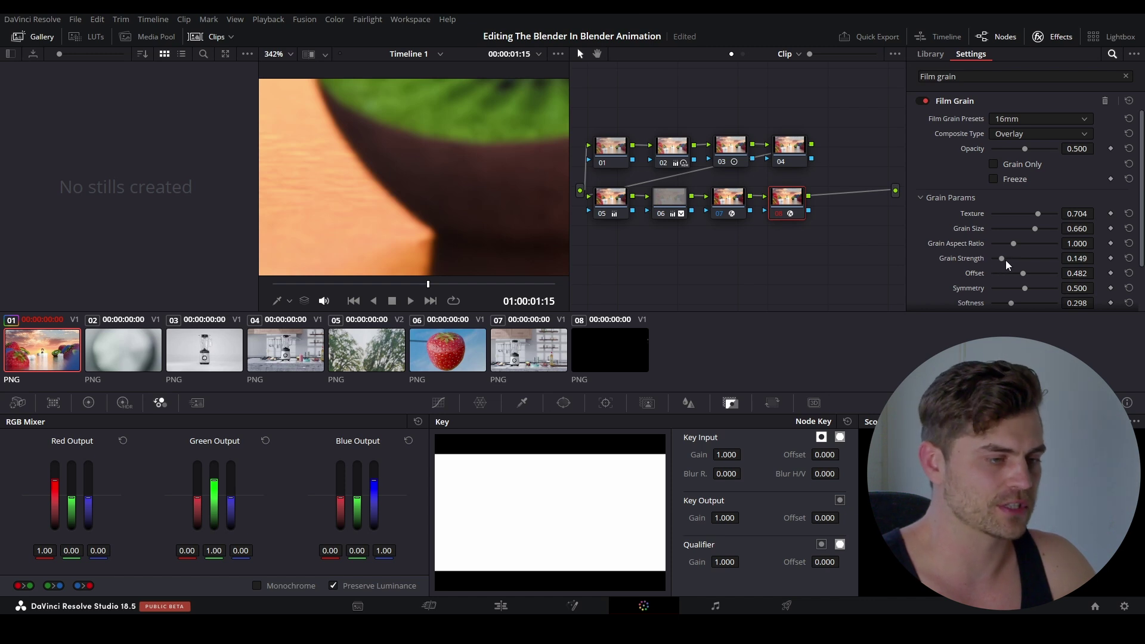
pyautogui.moveTo(1004, 259); pyautogui.dragTo(1009, 259)
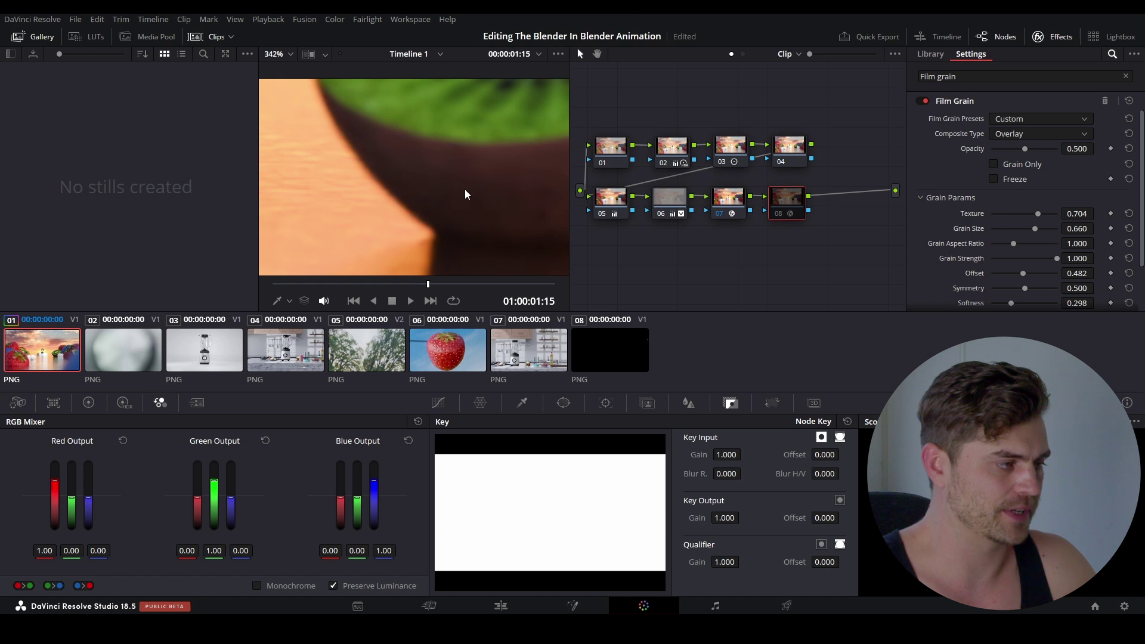
pyautogui.scroll(-6, 464, 188)
pyautogui.scroll(-3, 417, 203)
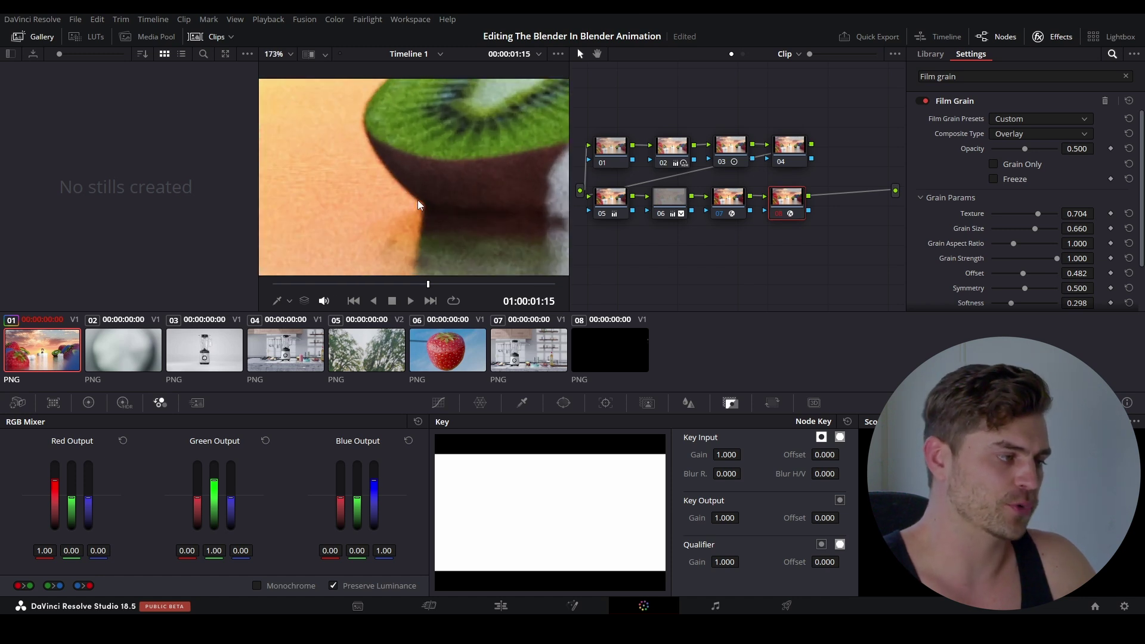
pyautogui.scroll(-4, 431, 231)
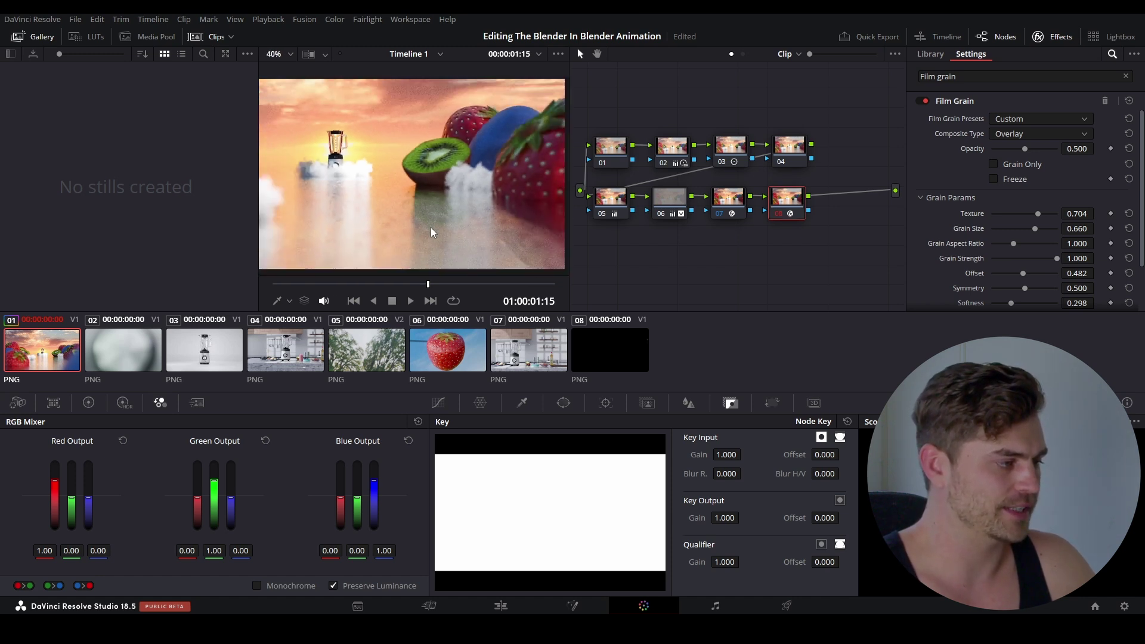
pyautogui.scroll(6, 417, 191)
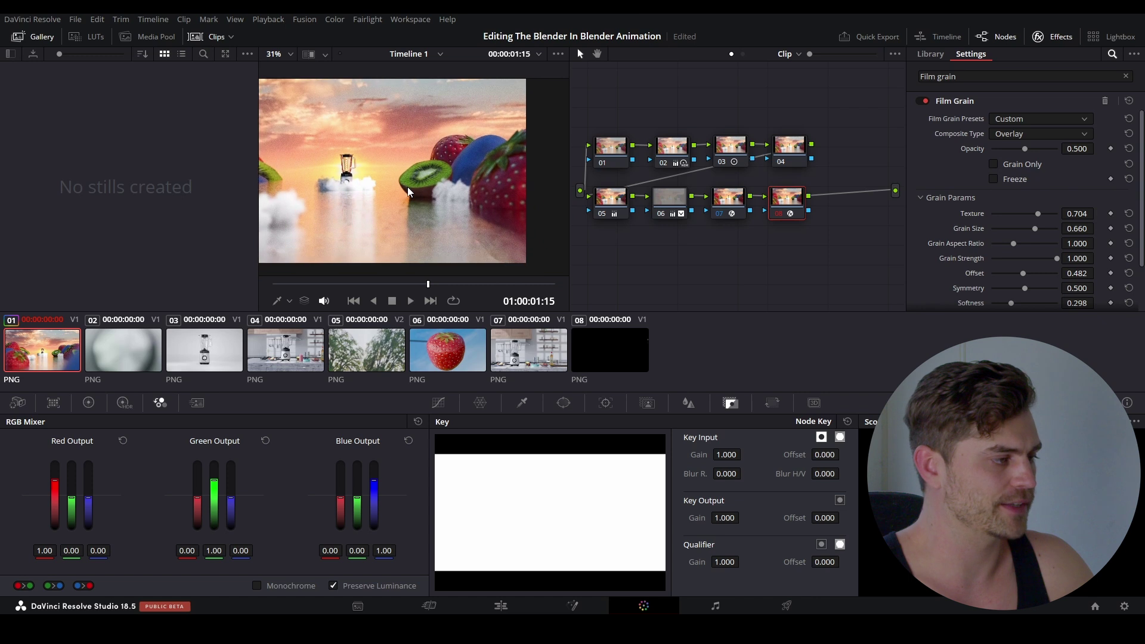
pyautogui.scroll(3, 445, 155)
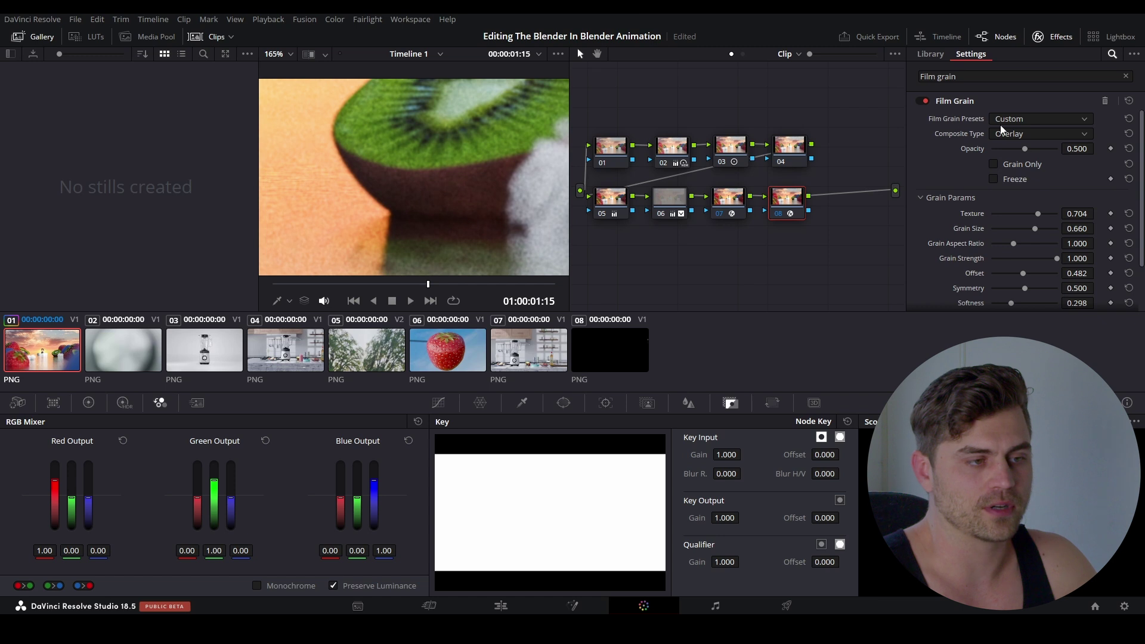
# Step: Switch the Film Grain preset to 16mm 500T and set its Grain Strength to 0.301, checking the whole frame
pyautogui.click(1033, 118)
pyautogui.scroll(3, 1038, 170)
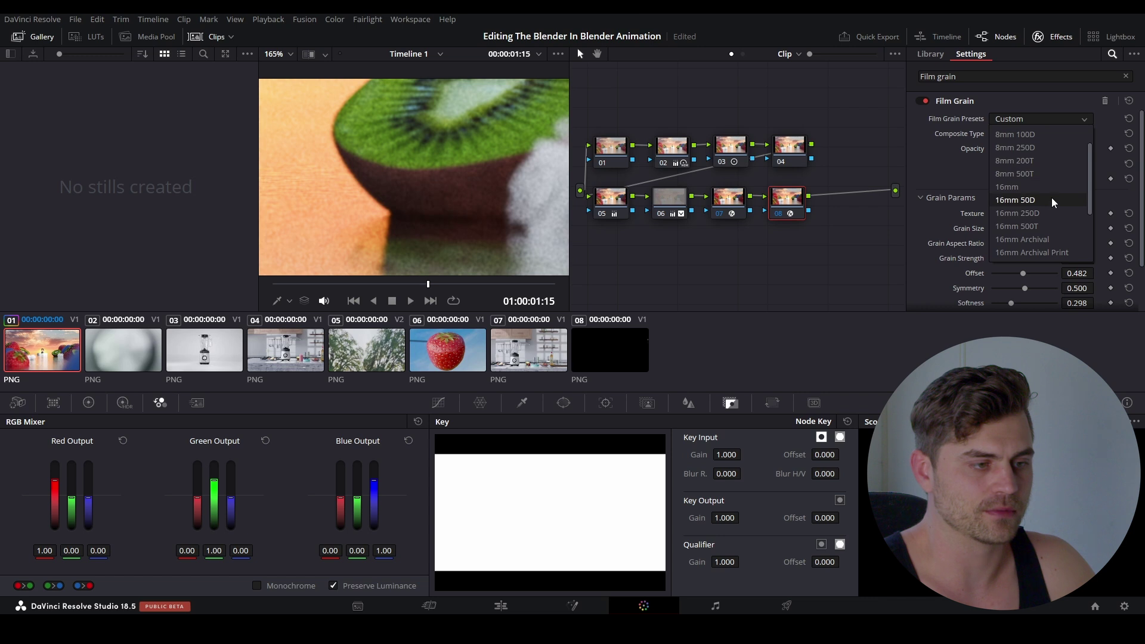
pyautogui.click(1048, 226)
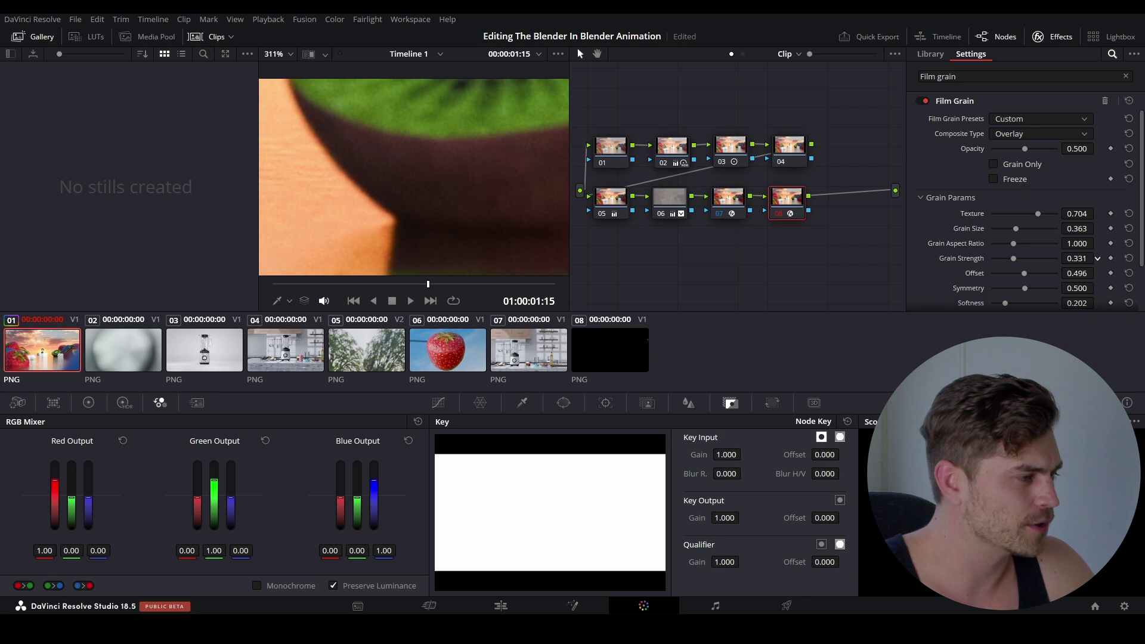
pyautogui.moveTo(1097, 258); pyautogui.dragTo(1094, 259)
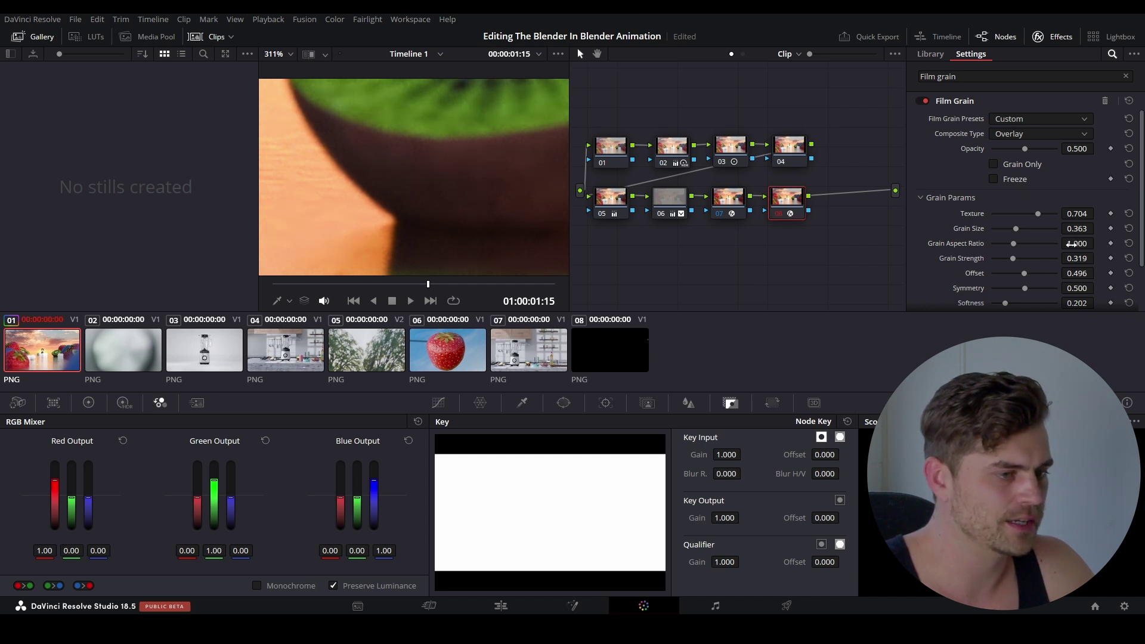
pyautogui.scroll(-8, 508, 202)
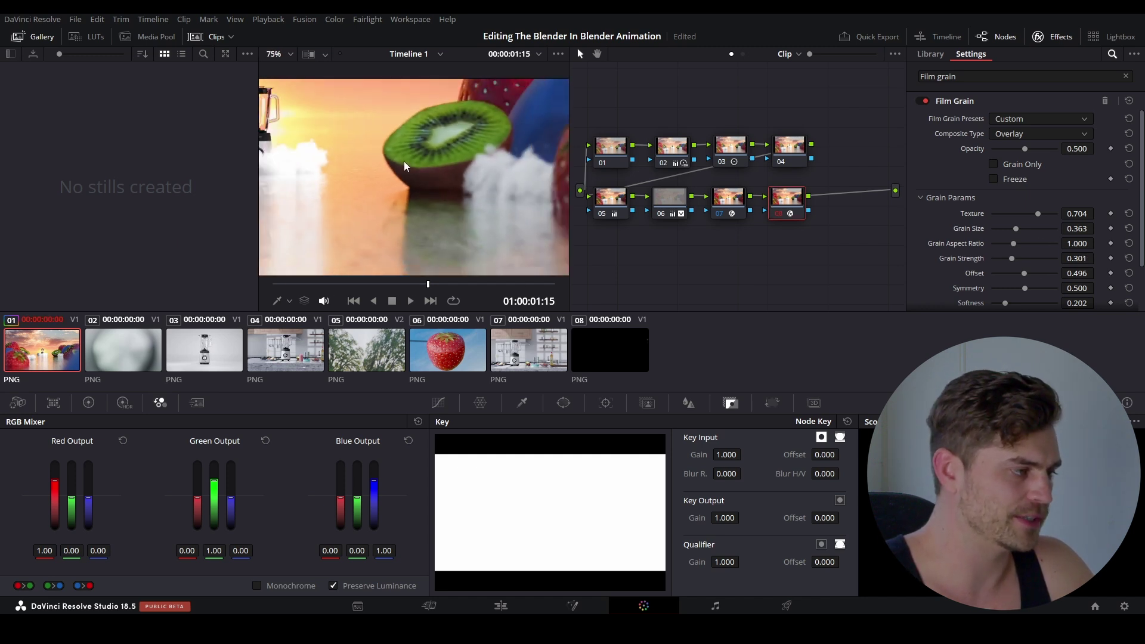
pyautogui.scroll(-4, 489, 180)
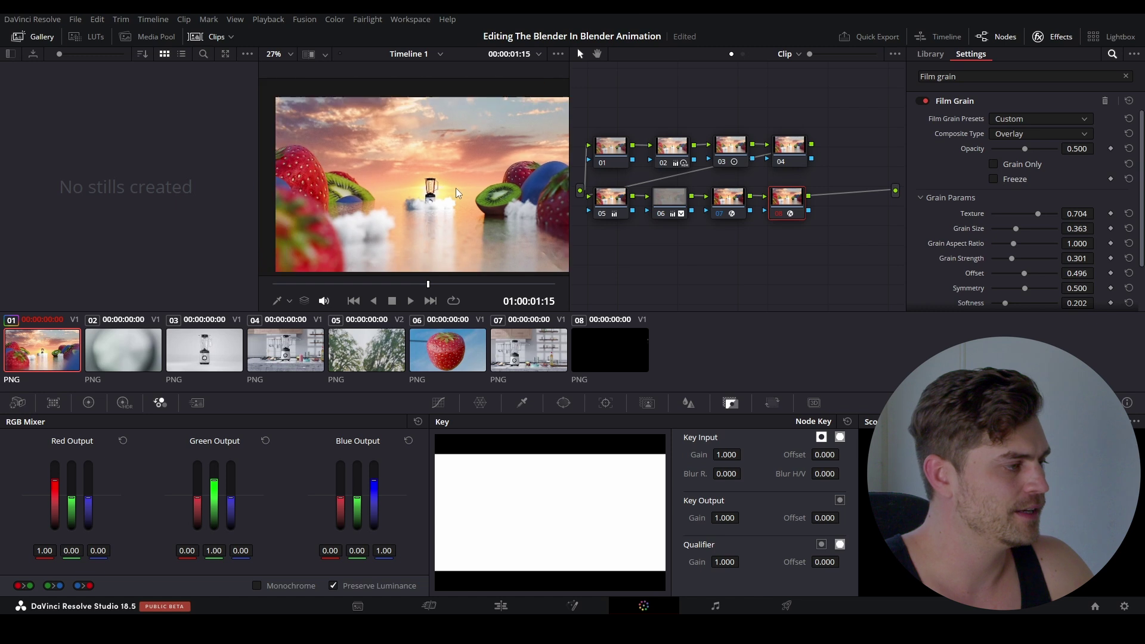
pyautogui.scroll(1, 453, 186)
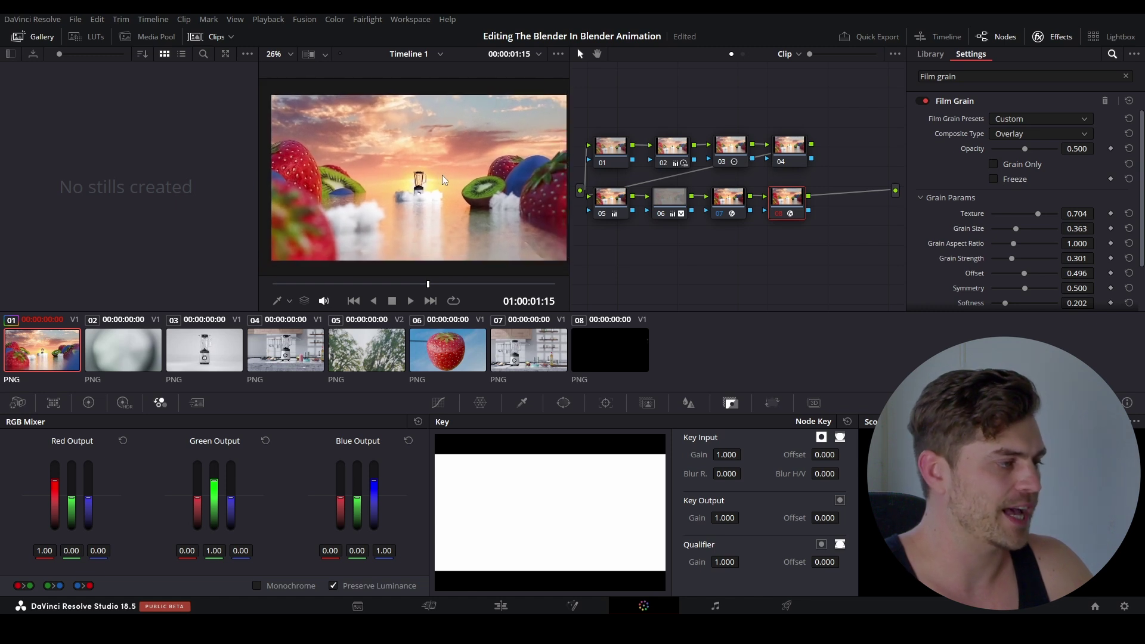
pyautogui.scroll(-1, 419, 167)
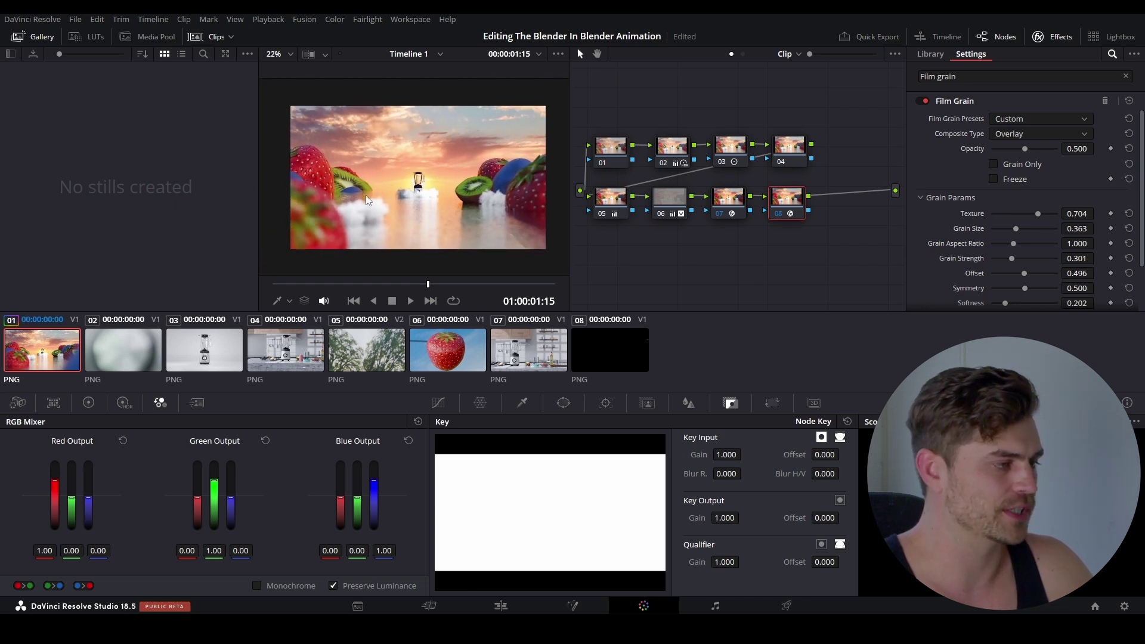
# Step: Add serial node 09 after the film grain node and apply the Vignette effect to it
pyautogui.hotkey('alt', 's')
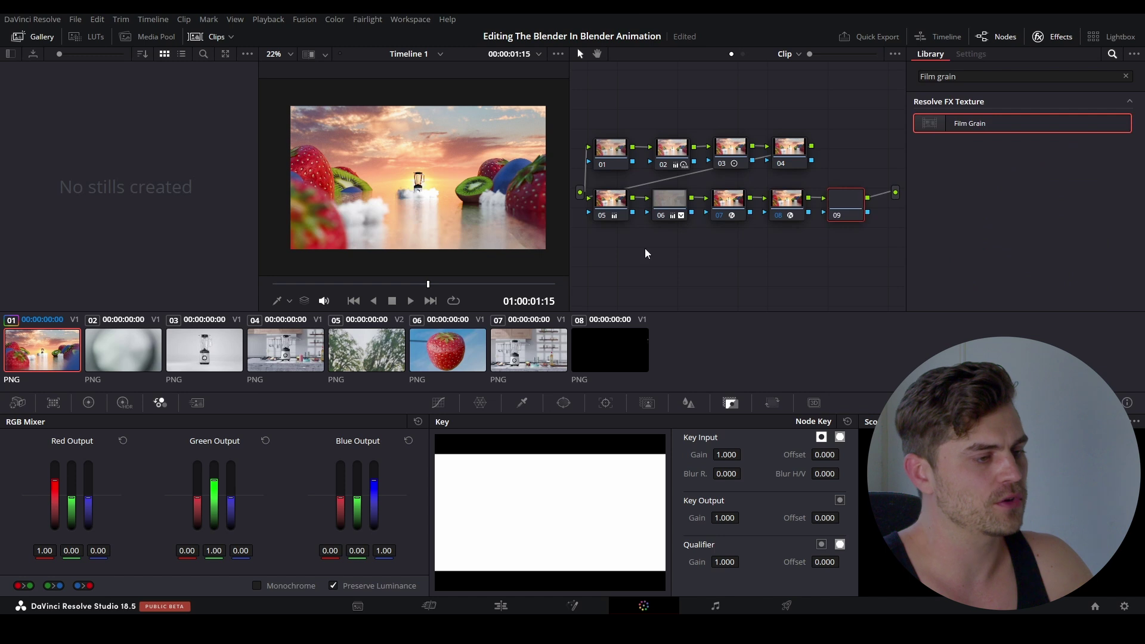
pyautogui.doubleClick(966, 72)
pyautogui.write('vignett')
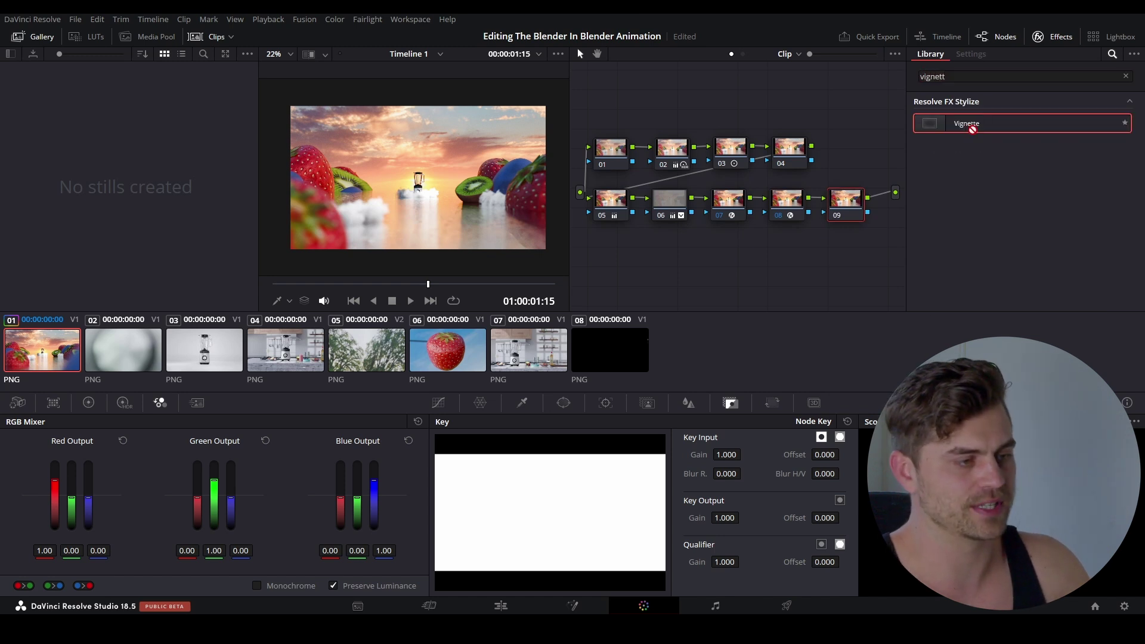
pyautogui.moveTo(972, 129); pyautogui.dragTo(846, 197)
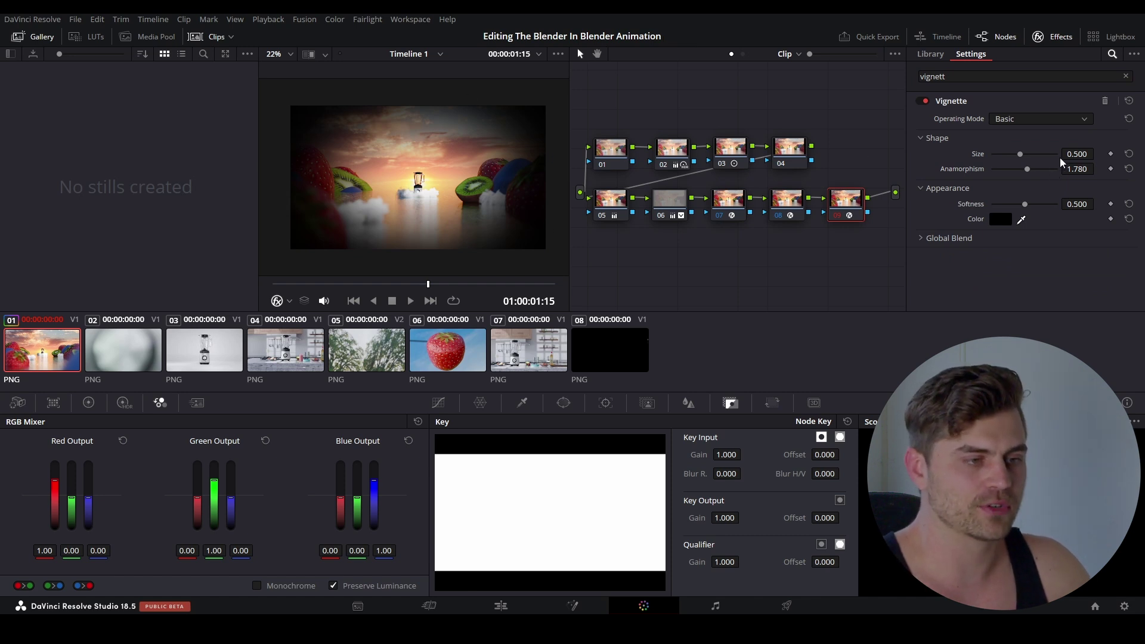
# Step: Set the Vignette's Size to 0.642, Anamorphism to 1.928, Softness to 0.762 and Global Blend to 0.156
pyautogui.moveTo(1077, 154); pyautogui.dragTo(1092, 154)
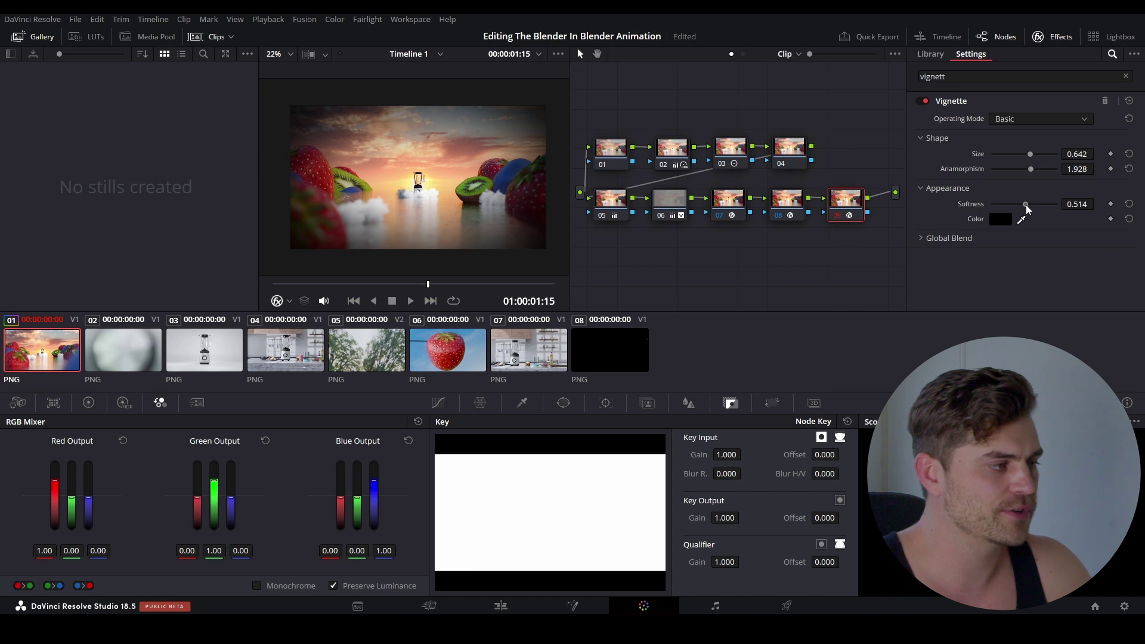
pyautogui.moveTo(1026, 205); pyautogui.dragTo(1041, 212)
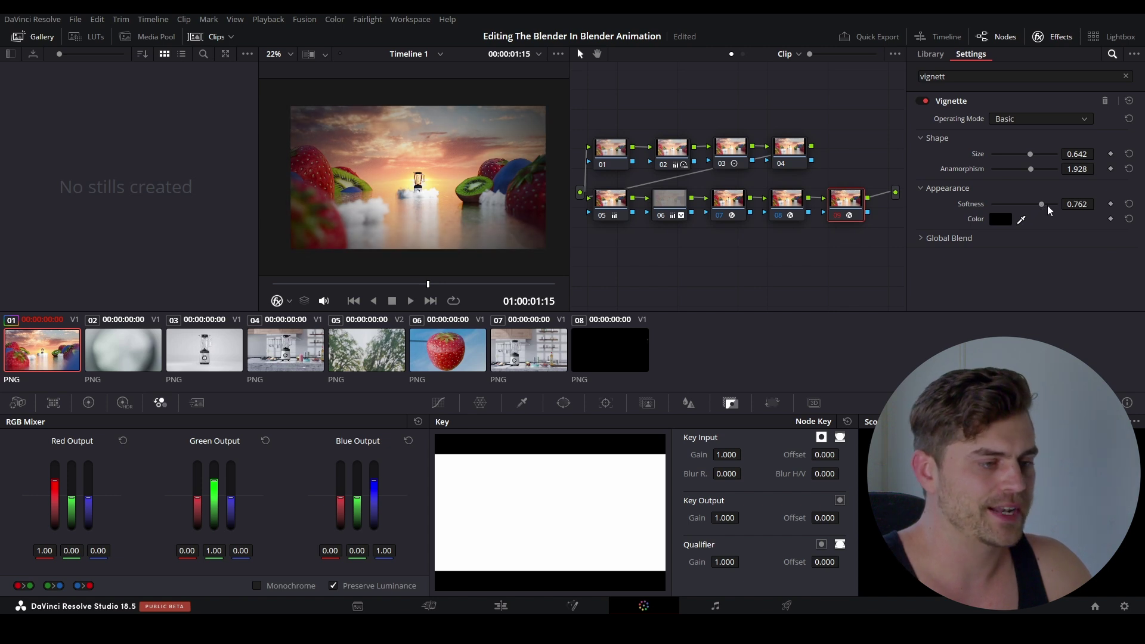
pyautogui.click(923, 240)
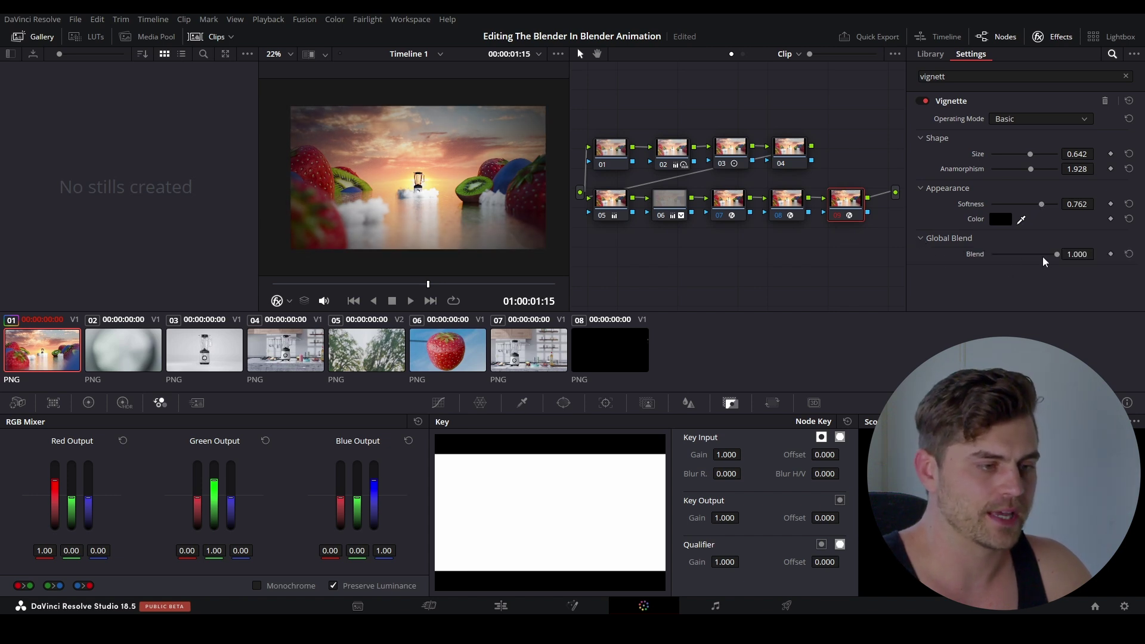
pyautogui.moveTo(1056, 257); pyautogui.dragTo(1002, 261)
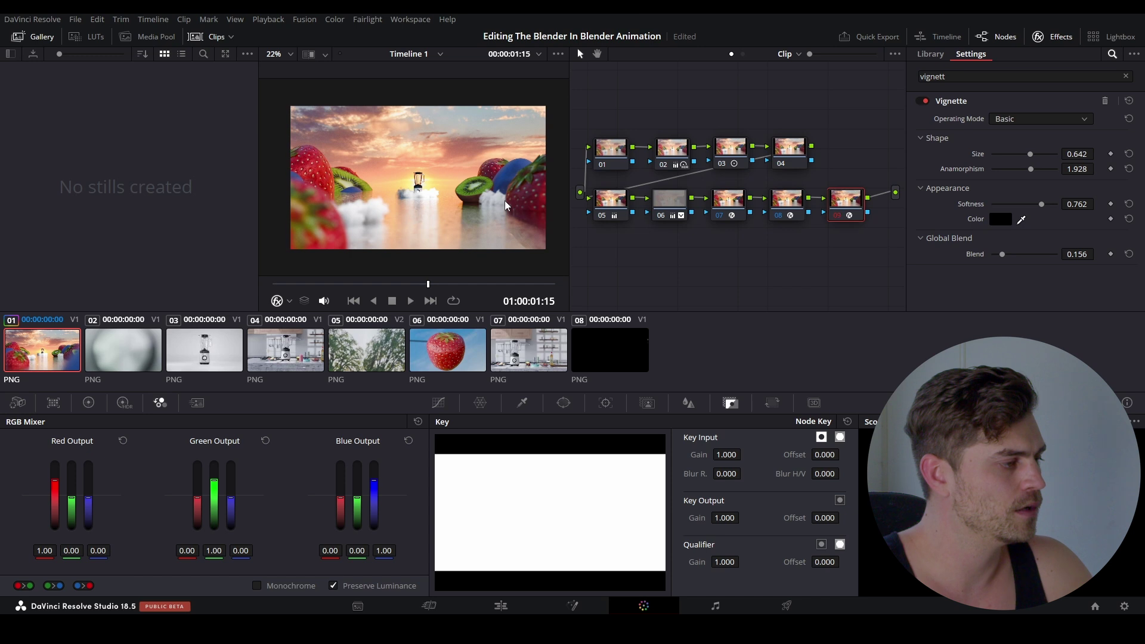
# Step: View the intro shot full screen and compare it with the whole grade bypassed and restored
pyautogui.click(34, 36)
pyautogui.hotkey('ctrl', 'f')
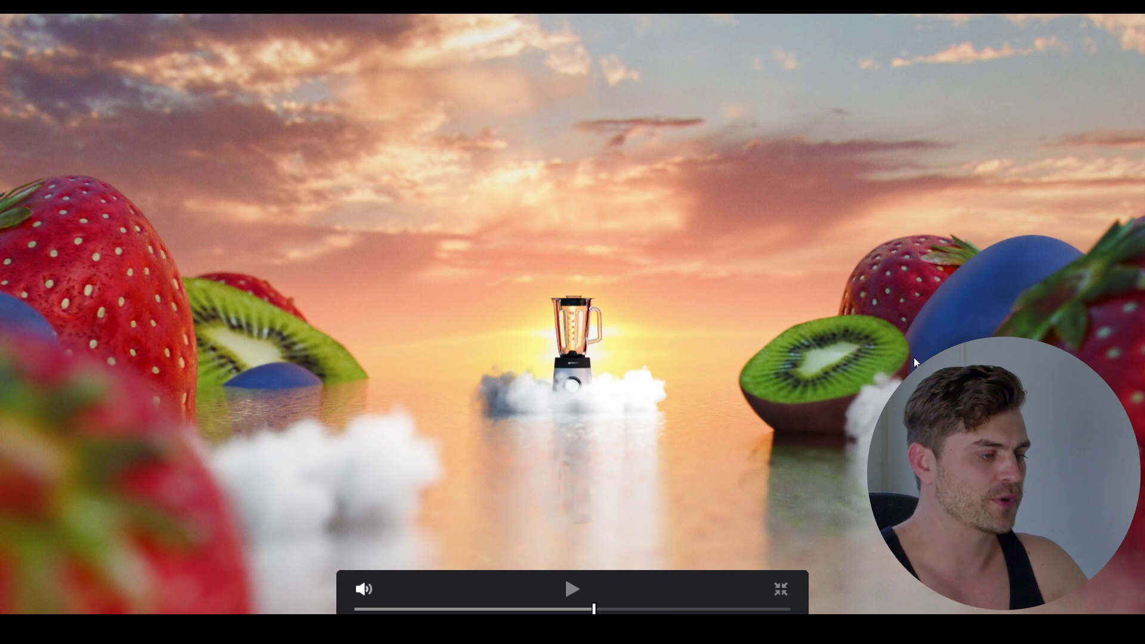
pyautogui.press('\\')
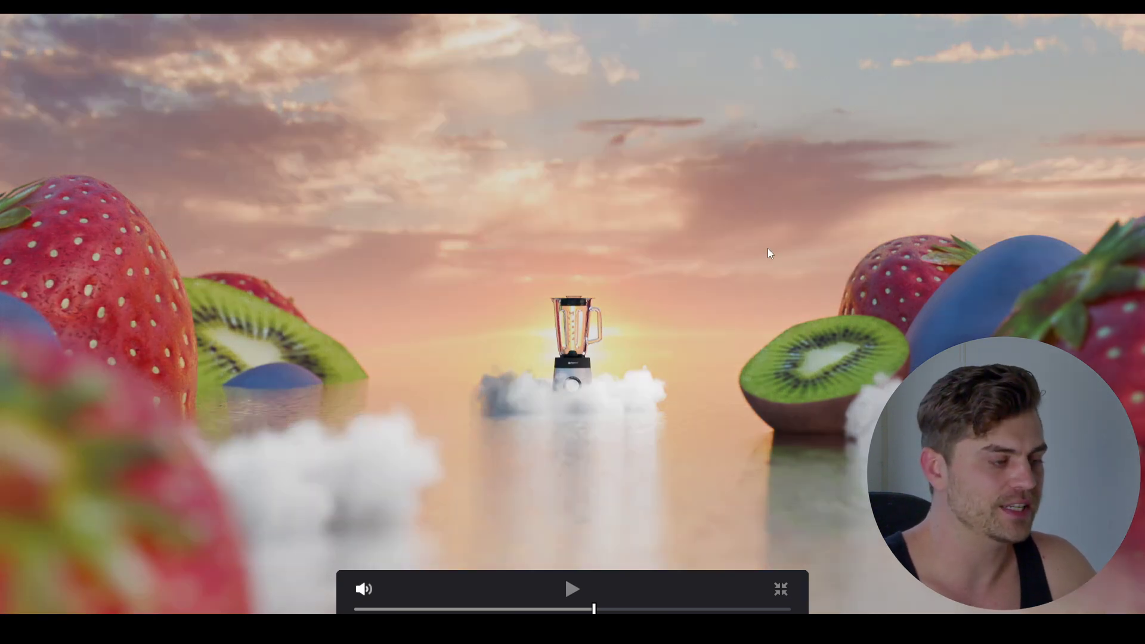
pyautogui.press('\\')
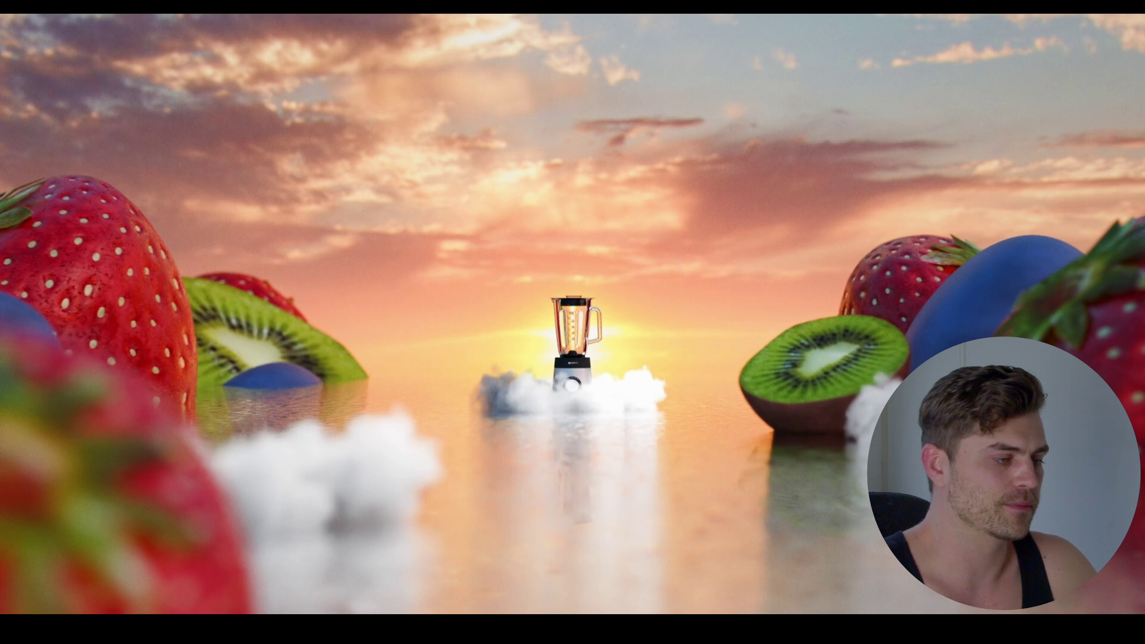
# Step: Leave the full-screen view and move the Film Grain node behind the Vignette node, wiring it in as the last node before the output
pyautogui.press('\\')
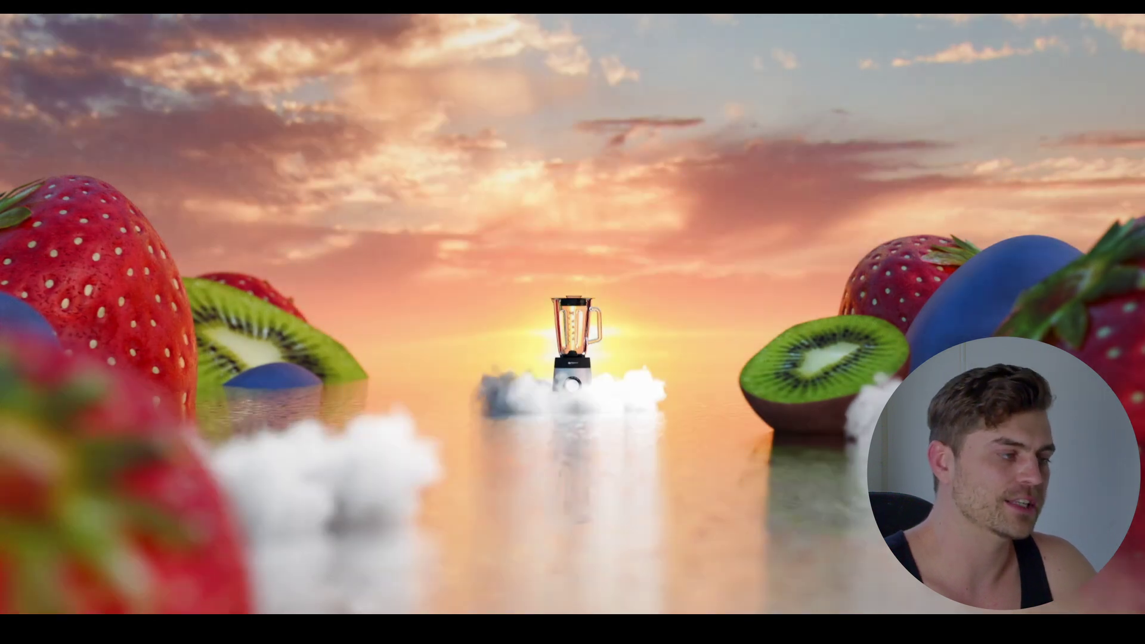
pyautogui.press('Escape')
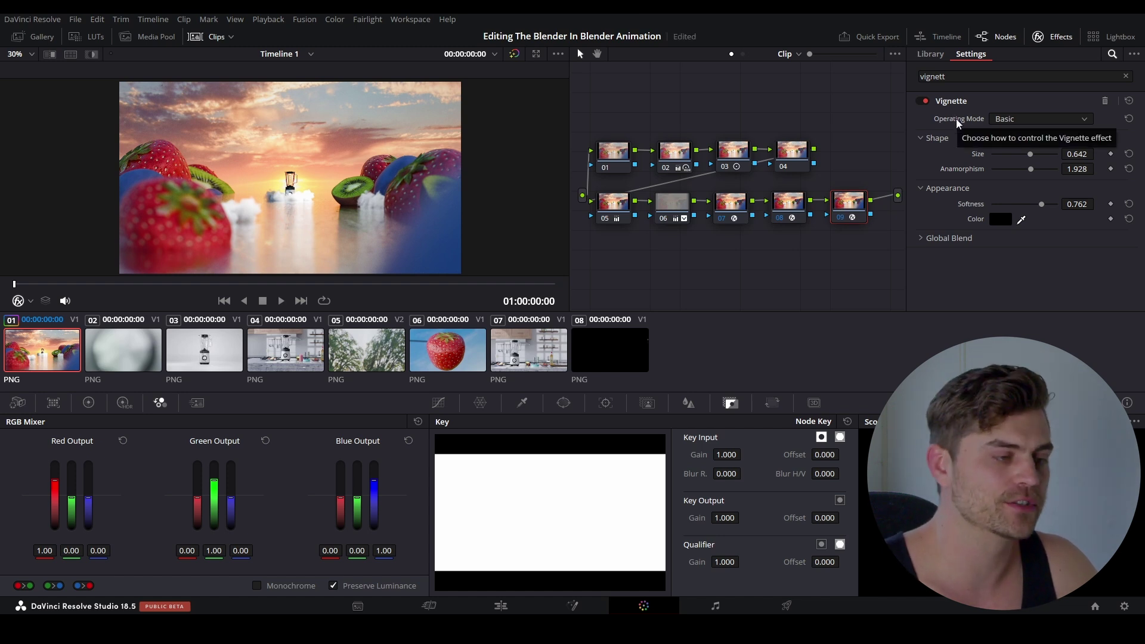
pyautogui.click(782, 202)
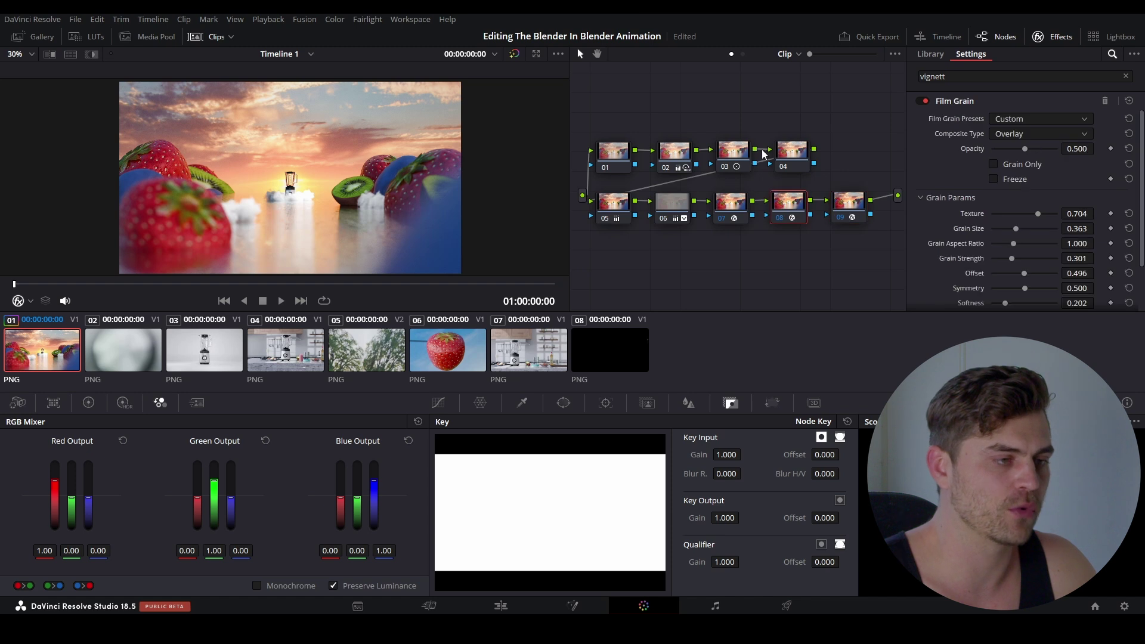
pyautogui.hscroll(3, 745, 205)
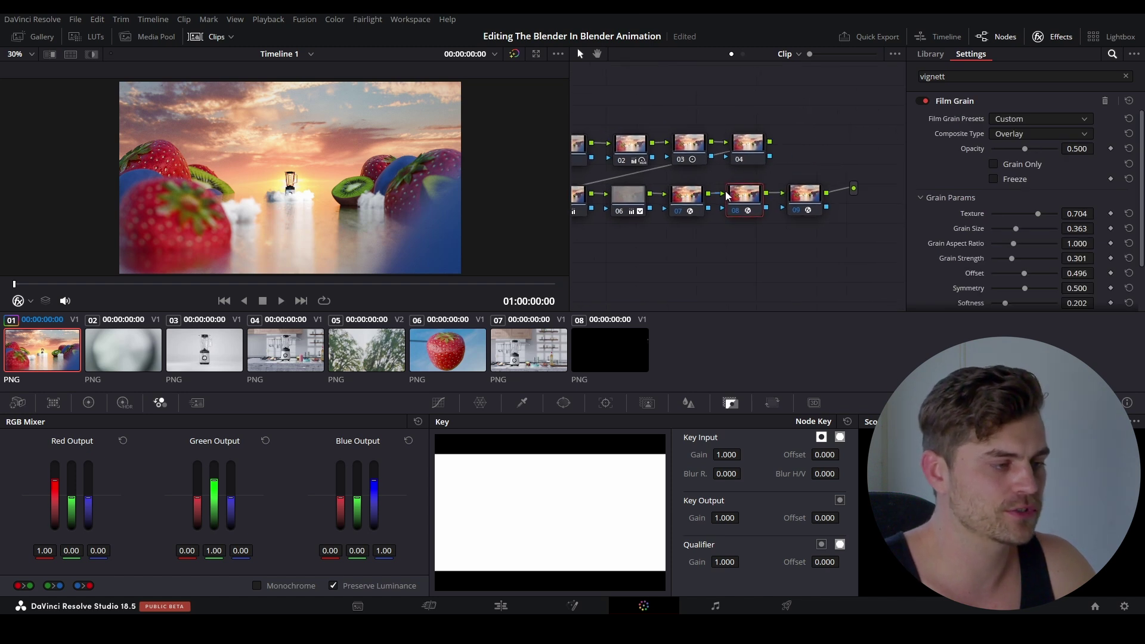
pyautogui.moveTo(756, 199); pyautogui.dragTo(813, 239)
pyautogui.moveTo(802, 196); pyautogui.dragTo(746, 198)
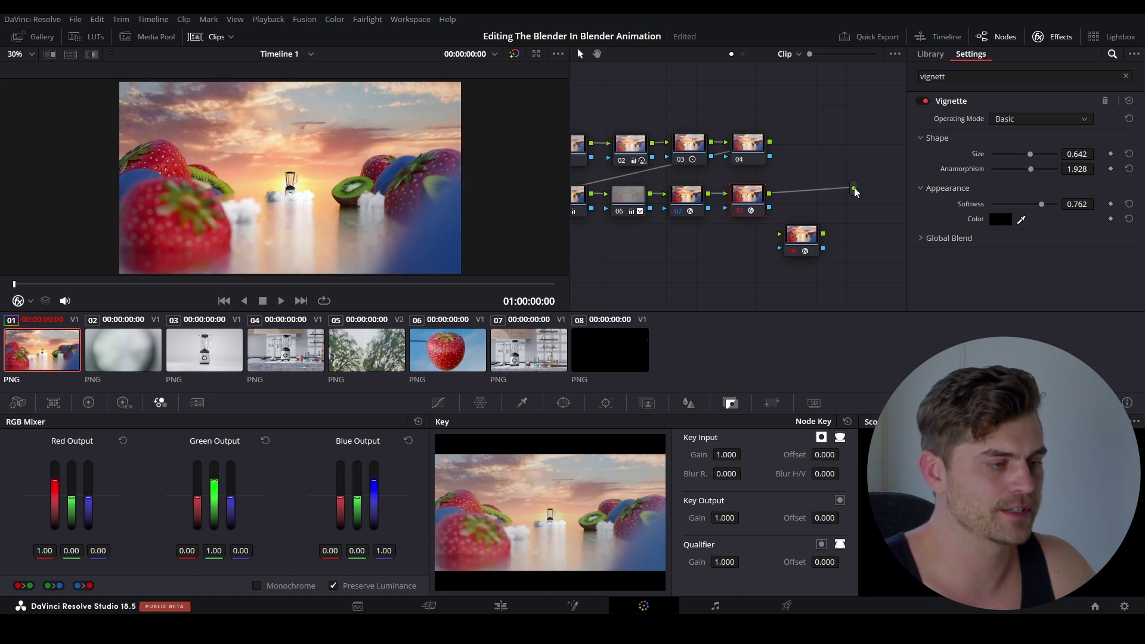
pyautogui.moveTo(854, 189); pyautogui.dragTo(829, 203)
pyautogui.click(805, 240)
pyautogui.moveTo(805, 240); pyautogui.dragTo(804, 204)
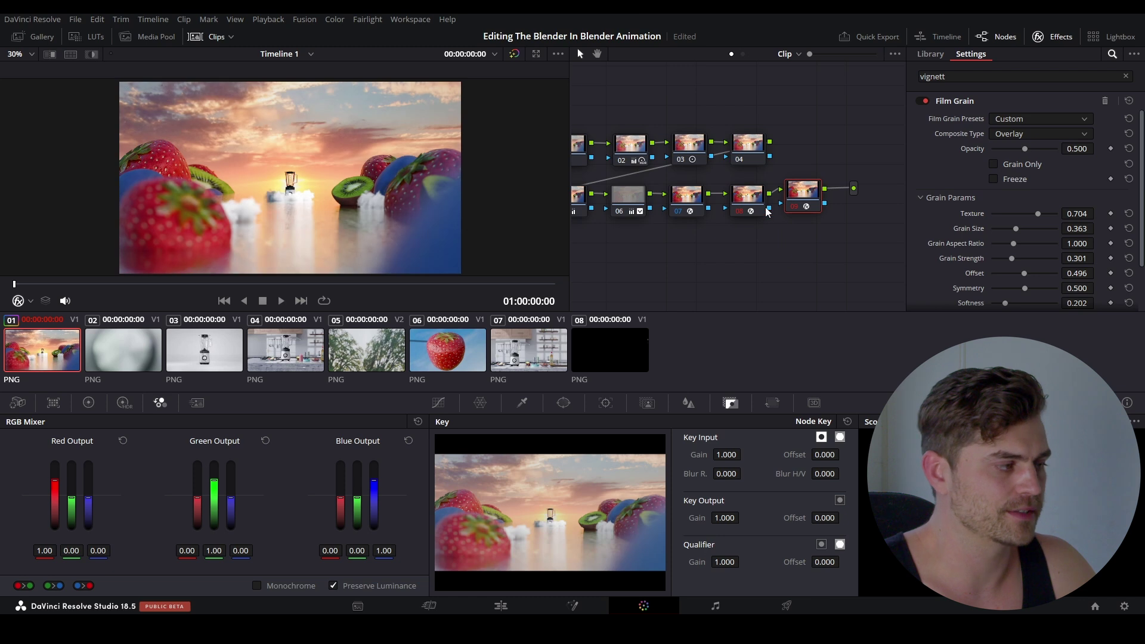
# Step: Make room after Sharpen node 07 and add a serial node 08 between it and the Vignette node
pyautogui.click(748, 194)
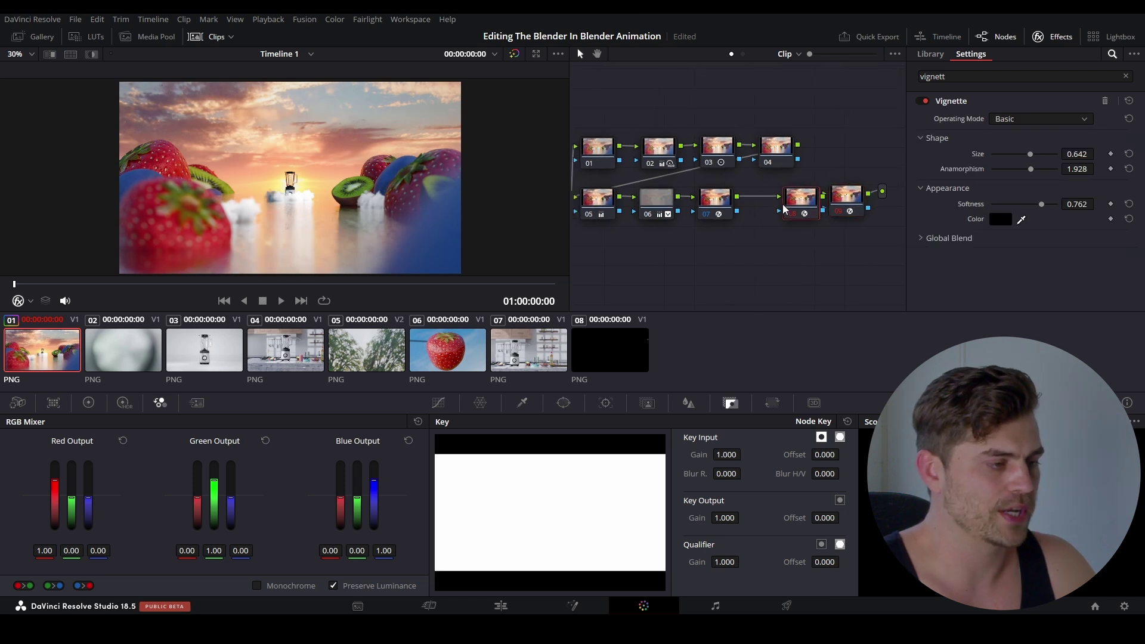
pyautogui.moveTo(762, 245); pyautogui.dragTo(625, 206)
pyautogui.moveTo(747, 220); pyautogui.dragTo(738, 230)
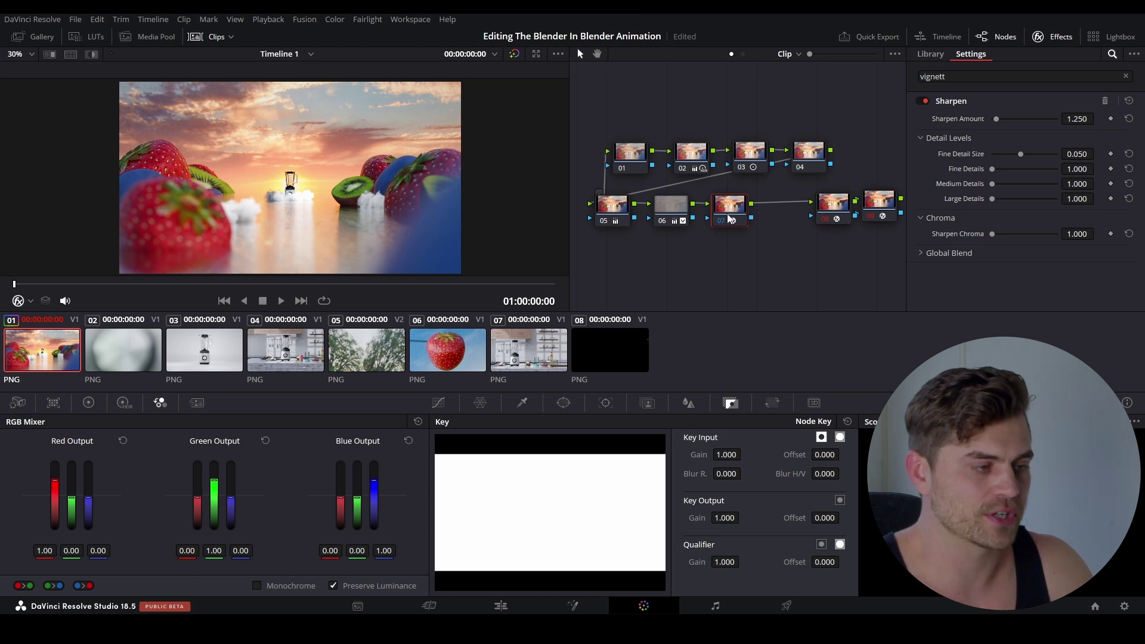
pyautogui.hotkey('alt', 's')
pyautogui.moveTo(781, 244); pyautogui.dragTo(785, 213)
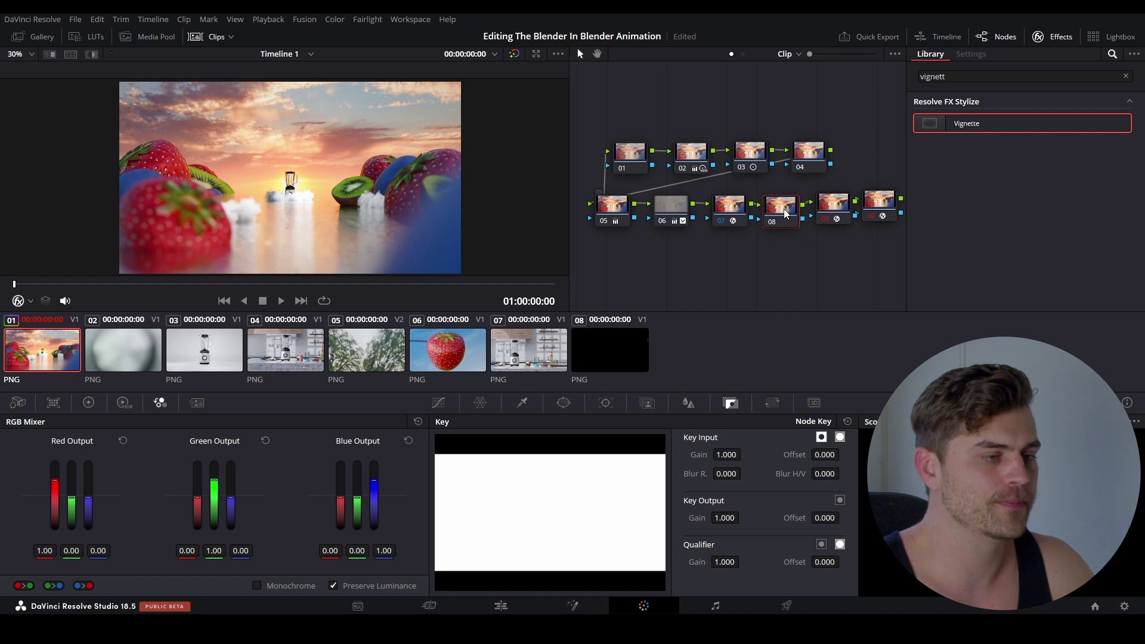
# Step: Search the effects library for glow and apply the Glow effect to node 08
pyautogui.click(1126, 76)
pyautogui.write('glow')
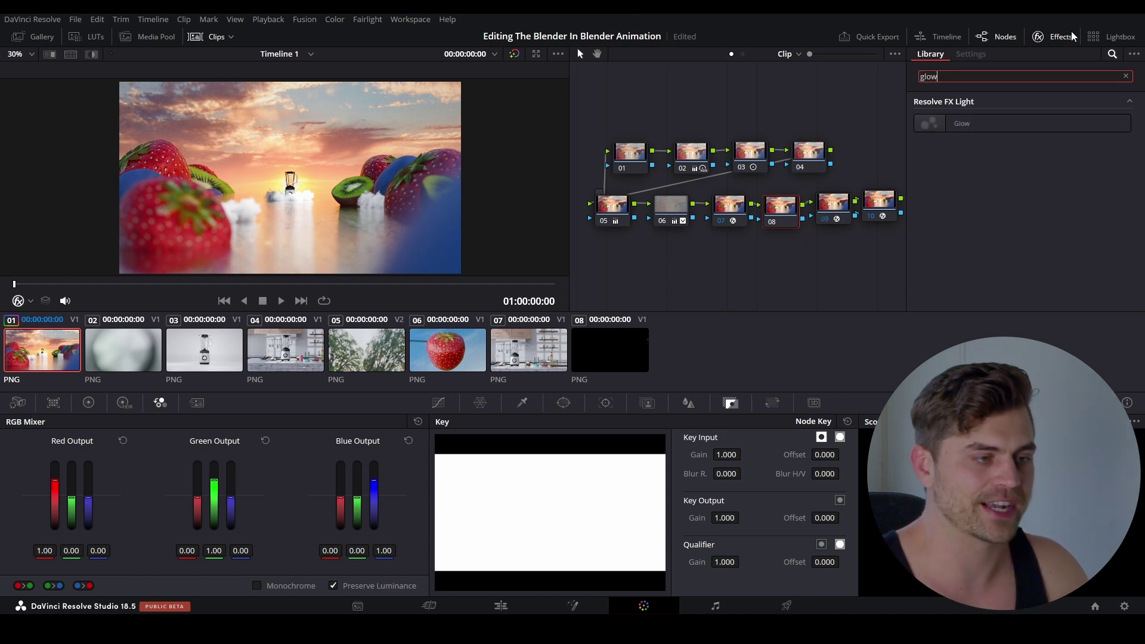
pyautogui.moveTo(955, 125); pyautogui.dragTo(781, 206)
pyautogui.scroll(1, 305, 190)
pyautogui.scroll(-2, 305, 191)
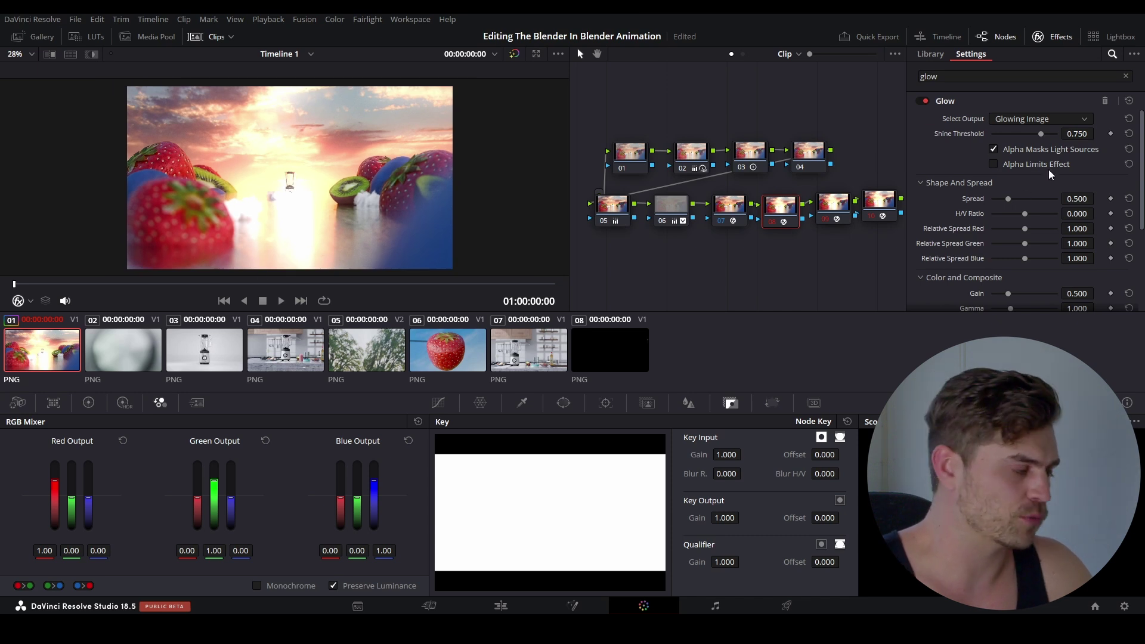
# Step: Set the Glow's Gain to 0.128 and its Spread to 0.752
pyautogui.scroll(-4, 1019, 169)
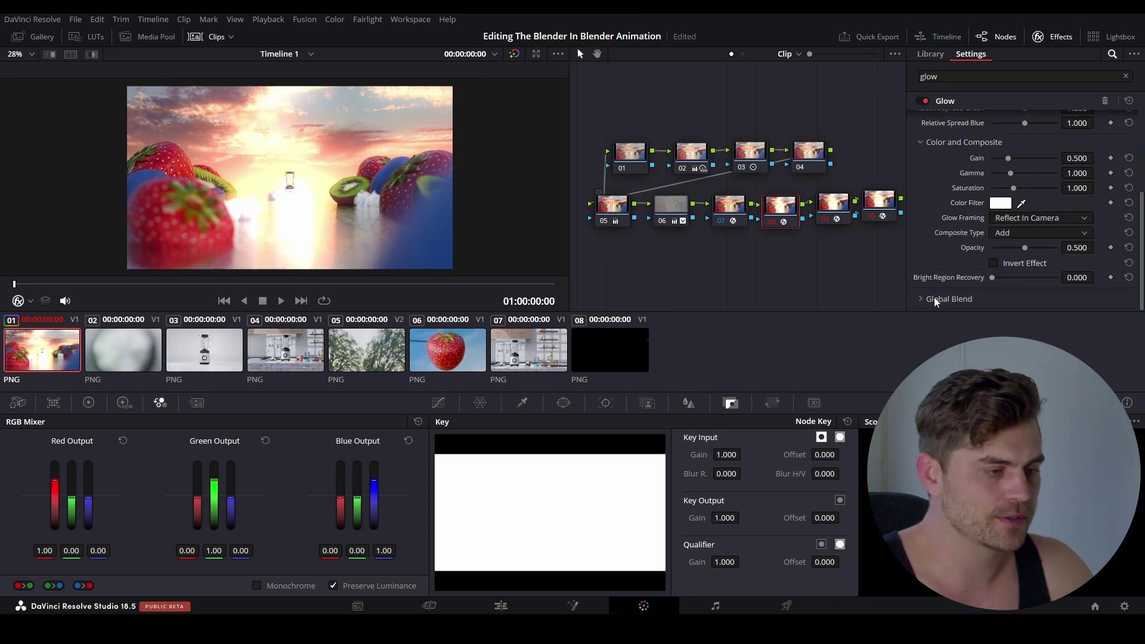
pyautogui.moveTo(1006, 158); pyautogui.dragTo(996, 160)
pyautogui.scroll(3, 293, 204)
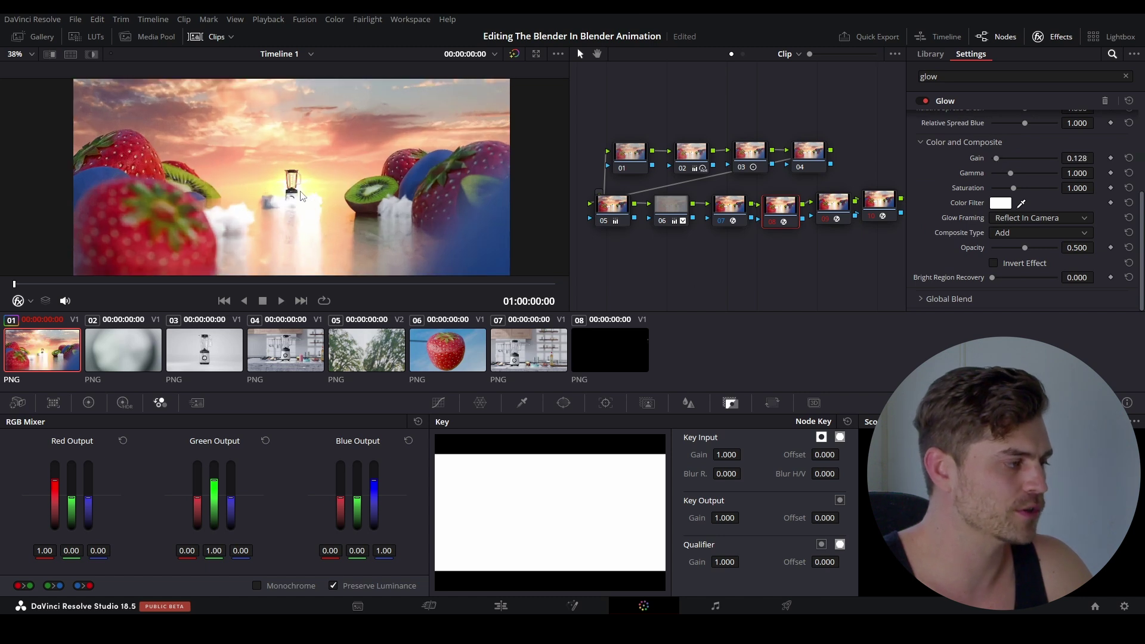
pyautogui.scroll(4, 964, 180)
pyautogui.moveTo(1004, 199); pyautogui.dragTo(1017, 199)
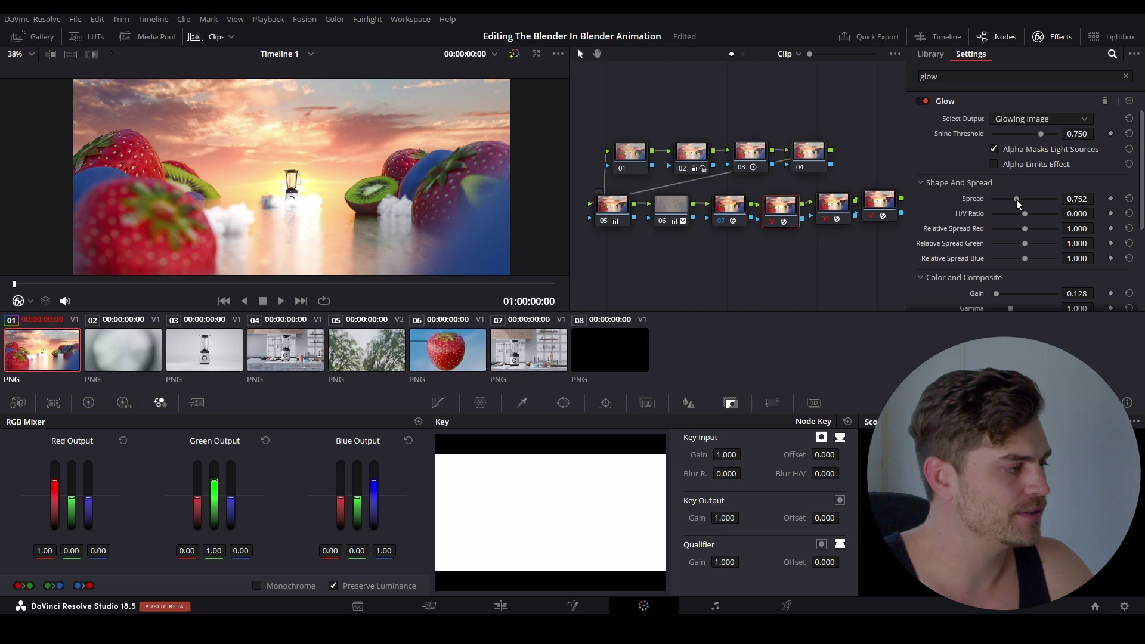
pyautogui.scroll(-3, 392, 191)
pyautogui.scroll(1, 392, 191)
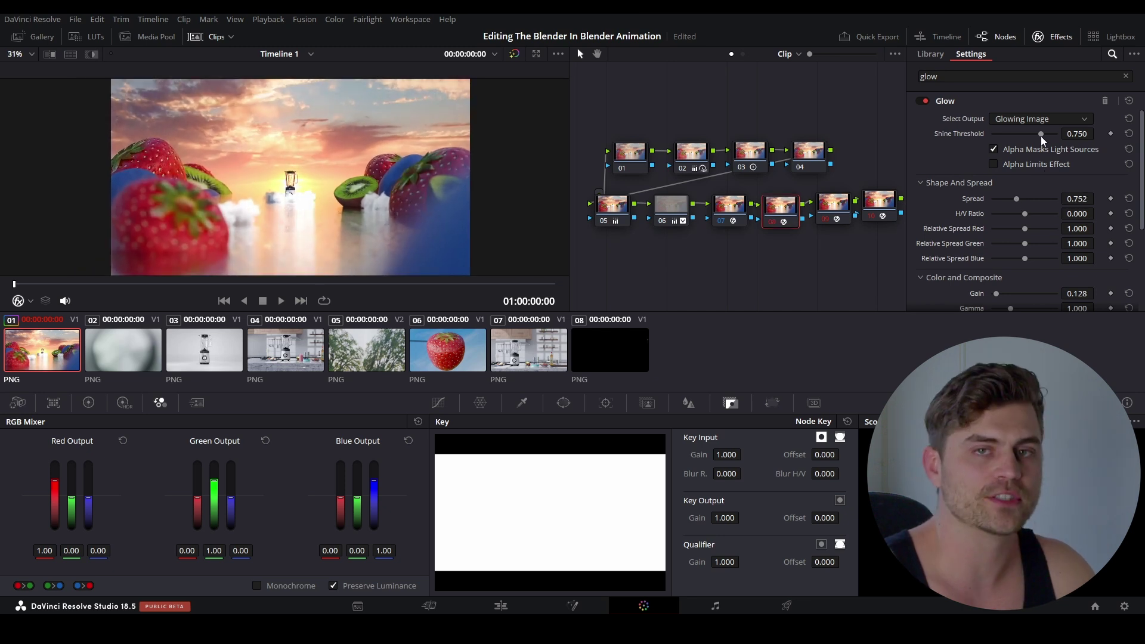
# Step: Try higher and lower Shine Threshold values for the Glow and settle on 0.669
pyautogui.moveTo(1041, 137)
pyautogui.mouseDown()
pyautogui.moveTo(1019, 141)
pyautogui.moveTo(1046, 142)
pyautogui.mouseUp()
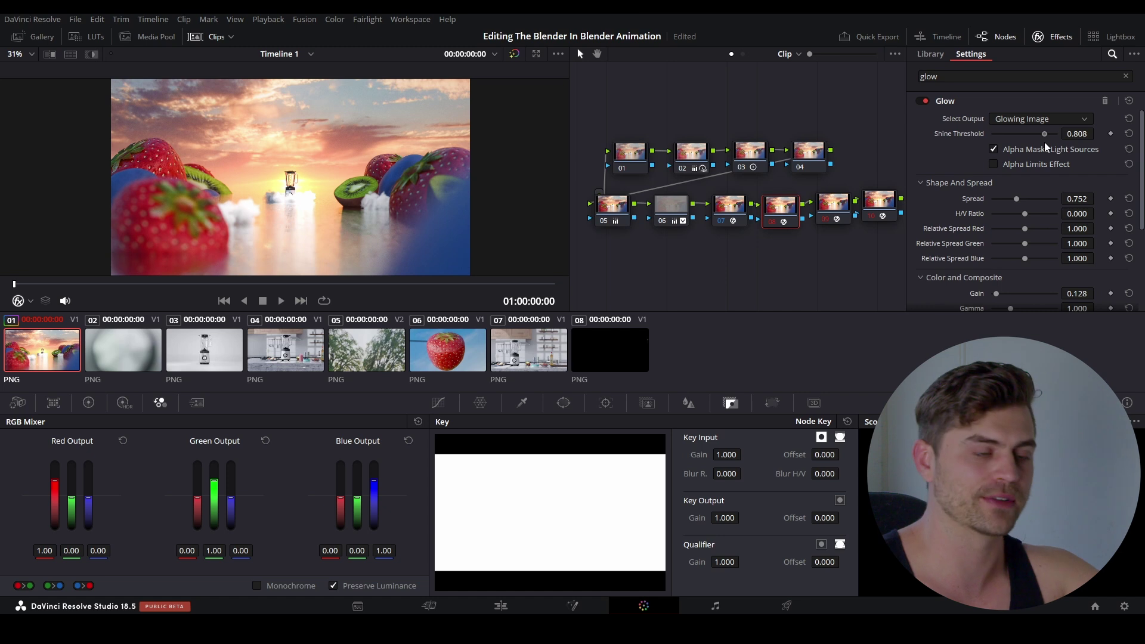
pyautogui.moveTo(1044, 142); pyautogui.dragTo(1001, 141)
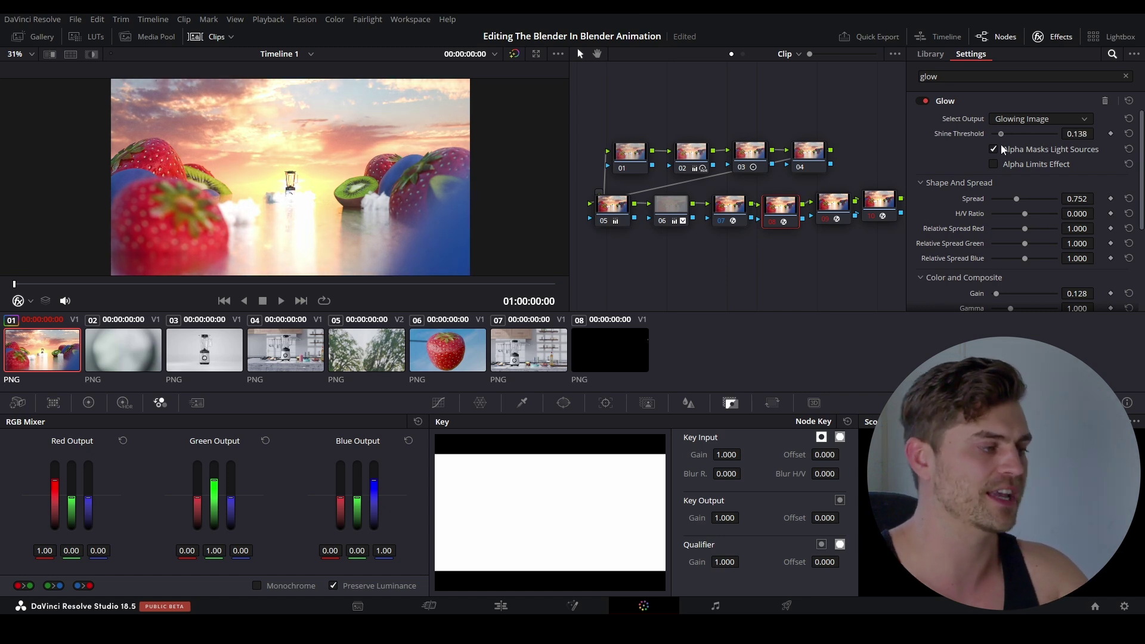
pyautogui.moveTo(1002, 145); pyautogui.dragTo(1032, 149)
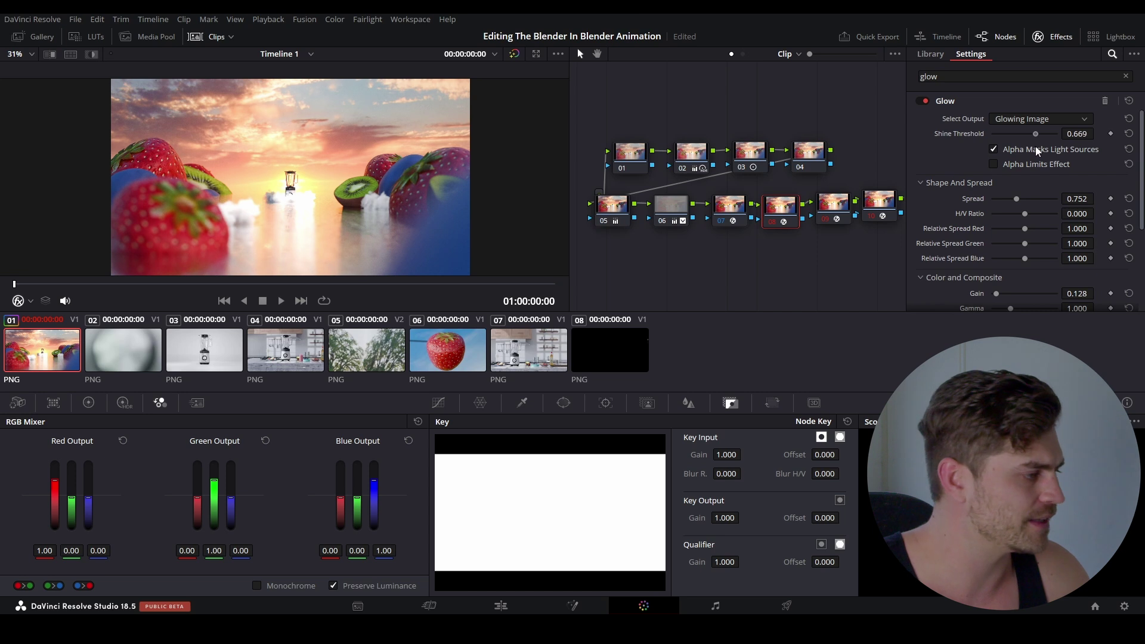
# Step: Lower the Glow's Global Blend to 0.266
pyautogui.scroll(-5, 953, 179)
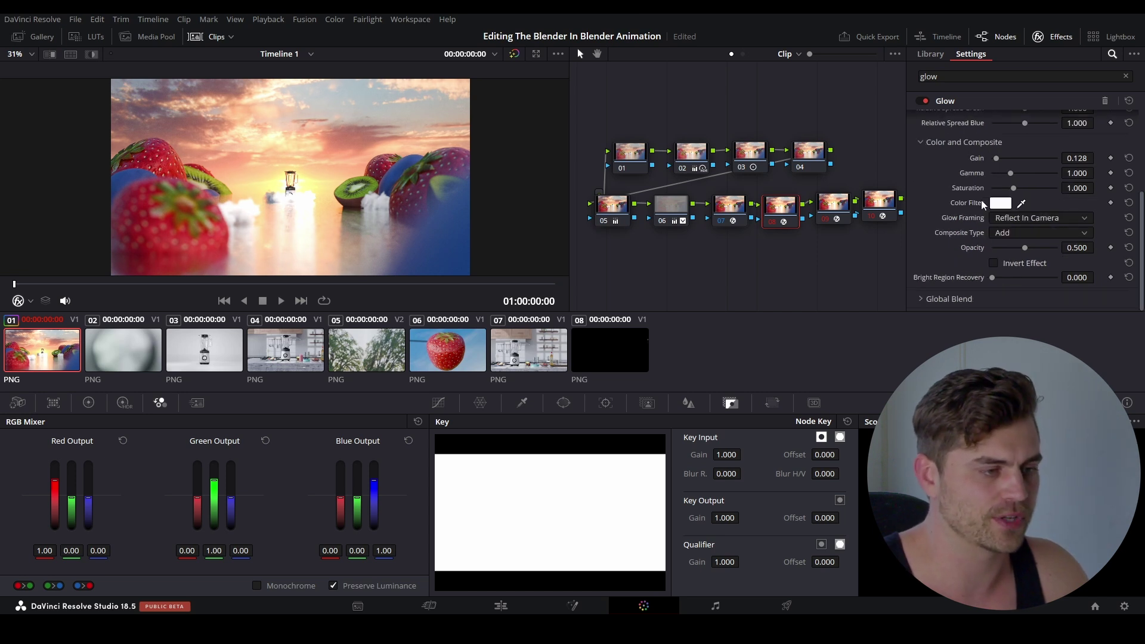
pyautogui.click(921, 299)
pyautogui.scroll(-1, 949, 257)
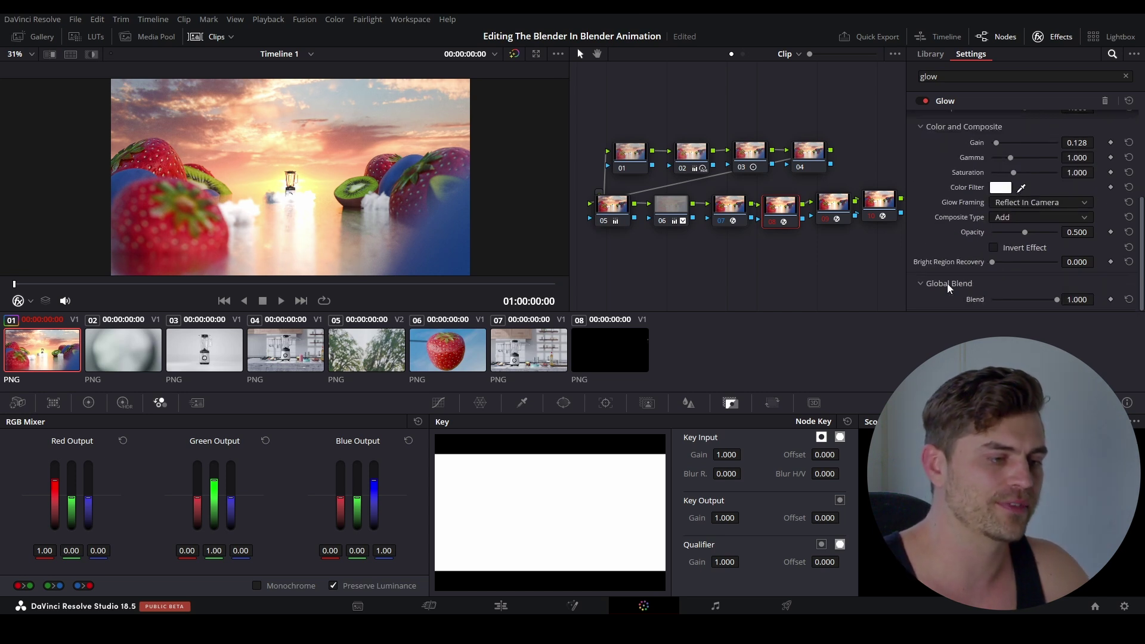
pyautogui.moveTo(1055, 299); pyautogui.dragTo(1012, 311)
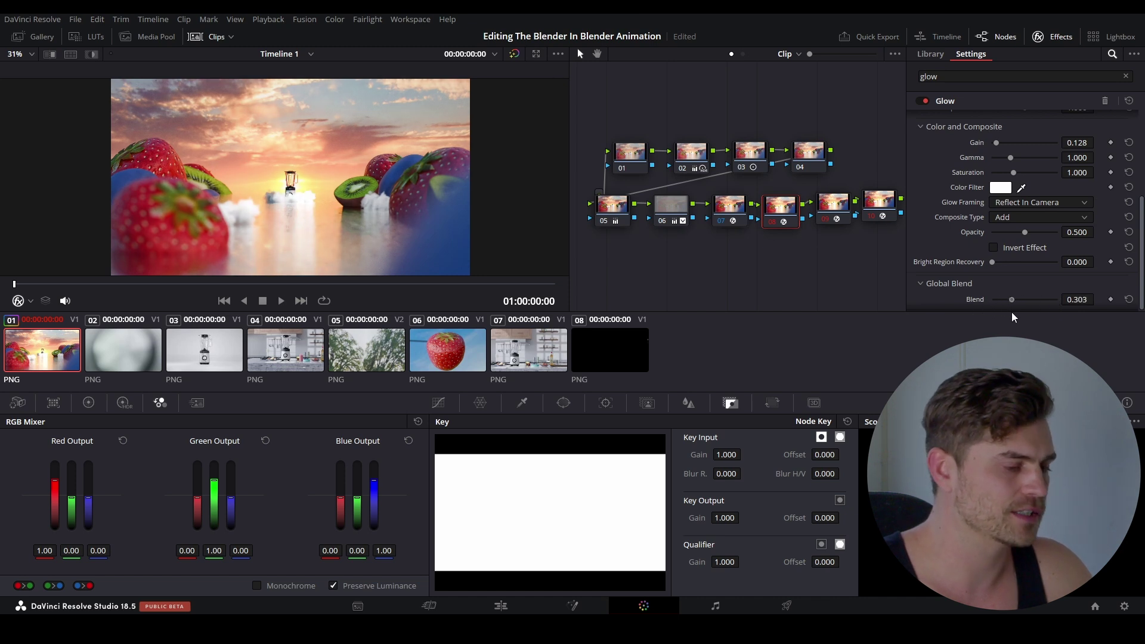
# Step: Compare the intro shot with the Glow node repeatedly disabled and re-enabled
pyautogui.hotkey('ctrl', 'd')
pyautogui.hotkey('ctrl', 'd')
pyautogui.hotkey('ctrl', 'd')
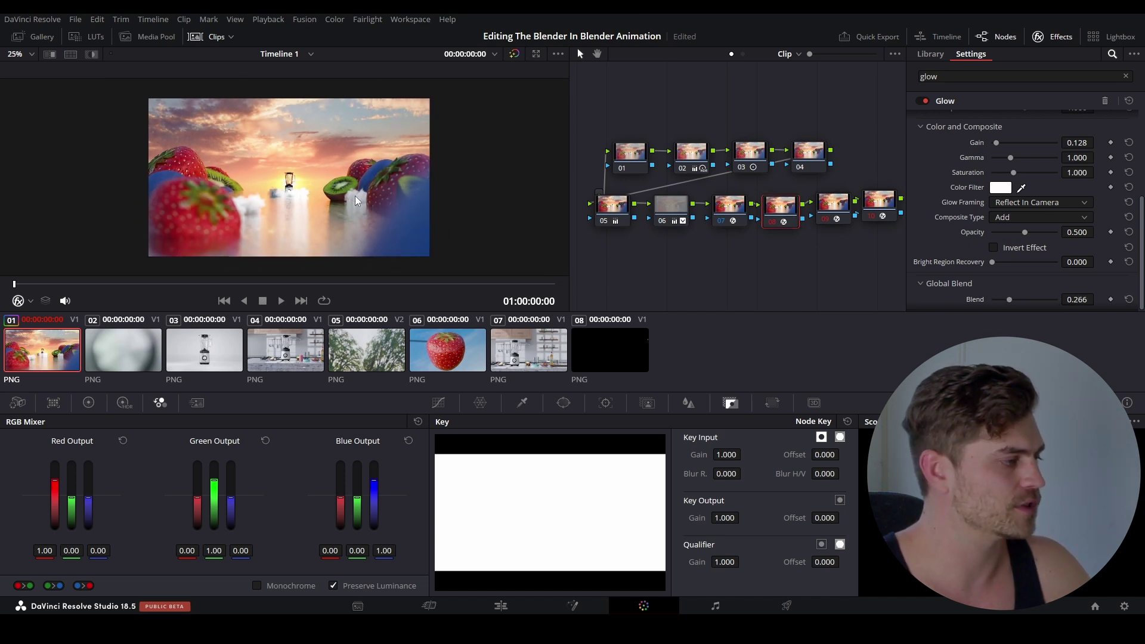
pyautogui.hotkey('ctrl', 'd')
pyautogui.hotkey('ctrl', 'd')
pyautogui.hotkey('ctrl', 'd')
# Step: Open clip 02 and move the playhead to 01:00:04:15, where the blender is surrounded by fruit
pyautogui.click(149, 337)
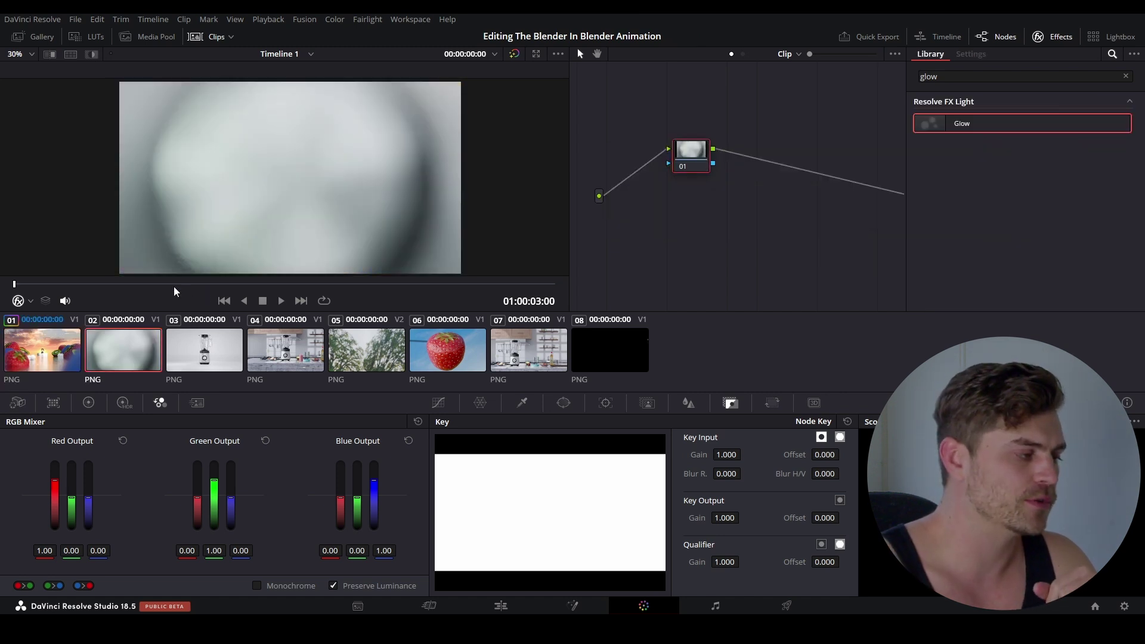
pyautogui.click(281, 285)
pyautogui.moveTo(281, 291); pyautogui.dragTo(311, 289)
pyautogui.scroll(-1, 365, 117)
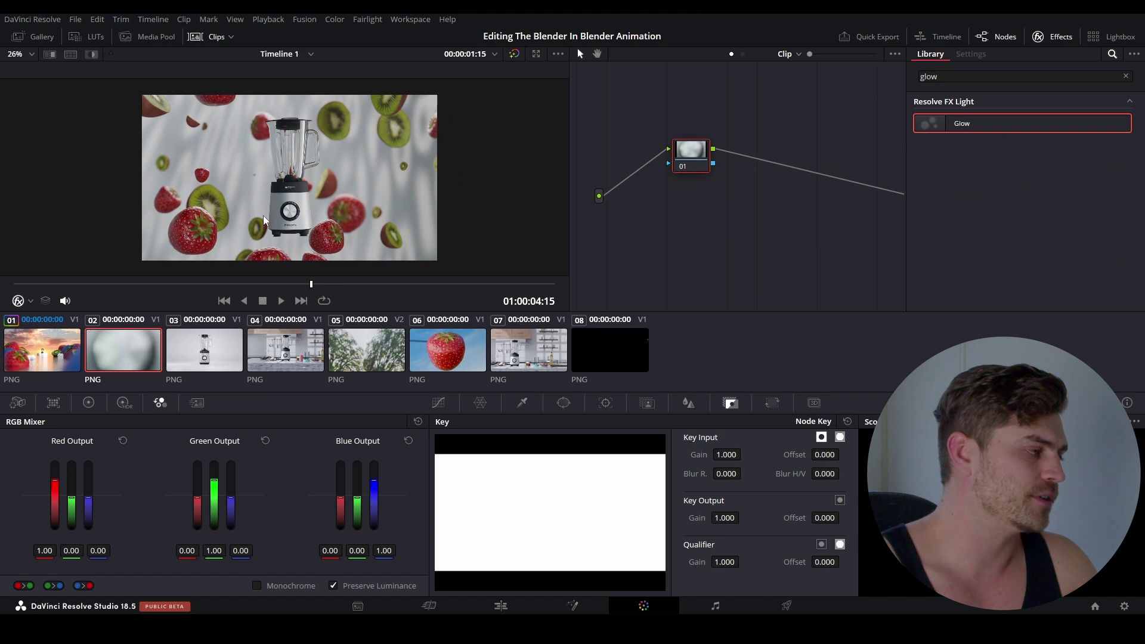
# Step: Copy the intro shot's complete node grade onto clip 02, keeping the clip thumbnails shown
pyautogui.click(192, 36)
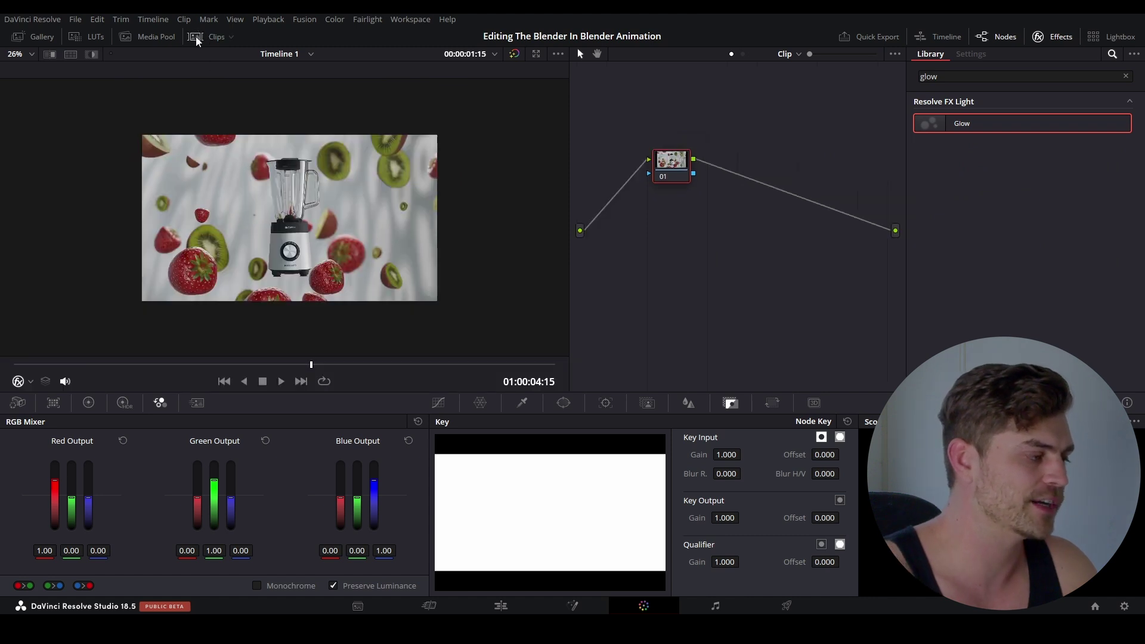
pyautogui.click(195, 37)
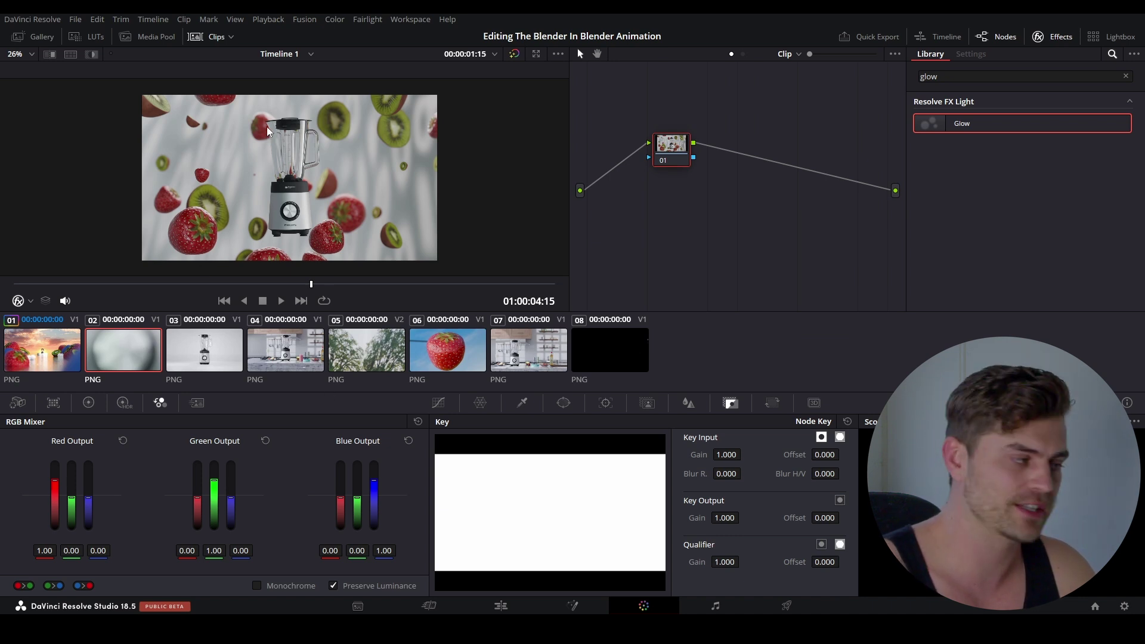
pyautogui.scroll(-1, 280, 127)
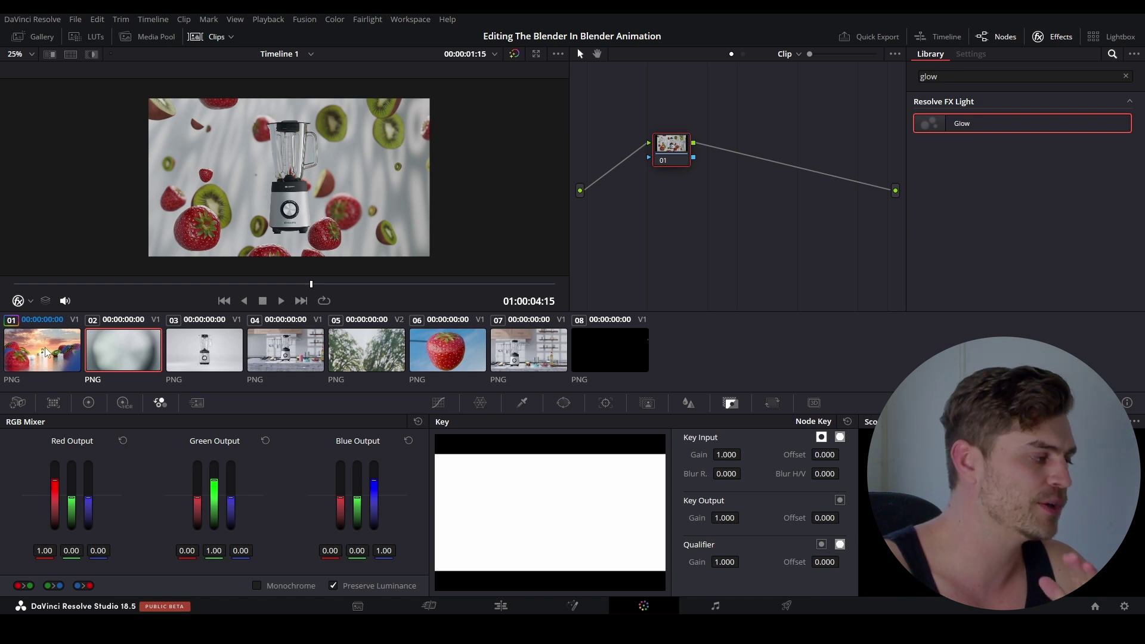
pyautogui.click(102, 348)
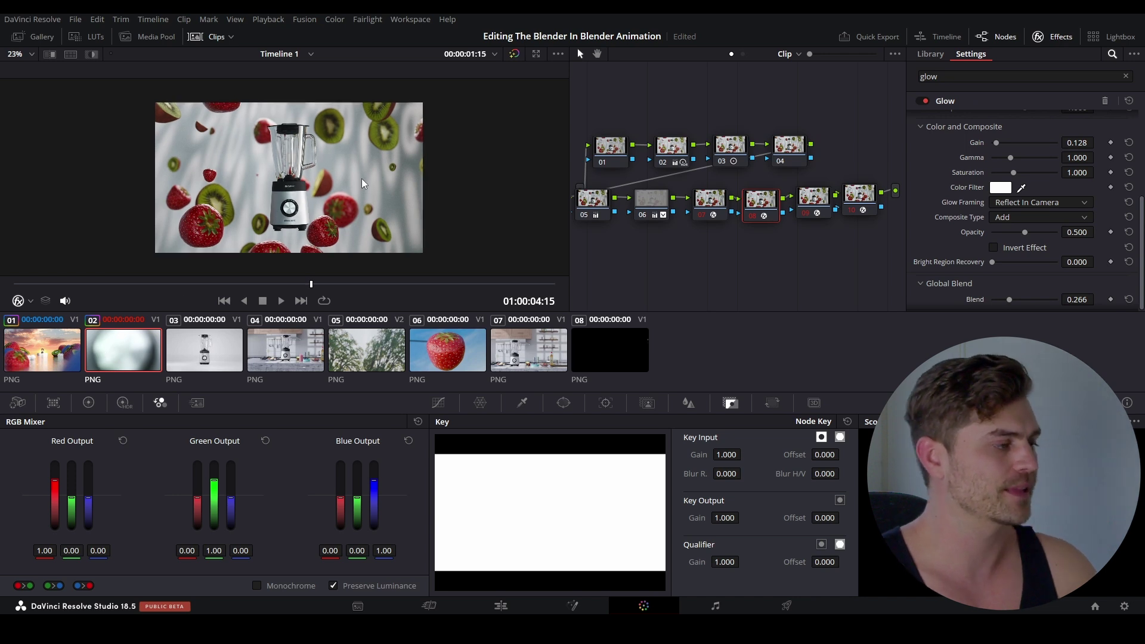
pyautogui.hscroll(-1, 751, 238)
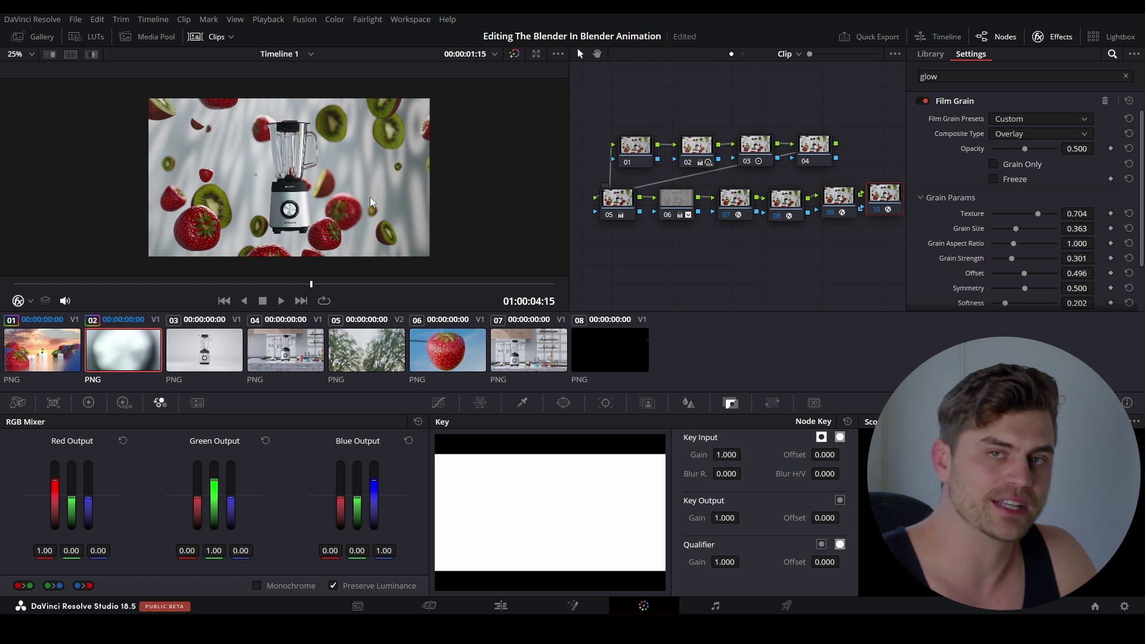
# Step: Disable node 05 on clip 02 and set the HDR Global exposure of node 02 to 0.53
pyautogui.click(625, 201)
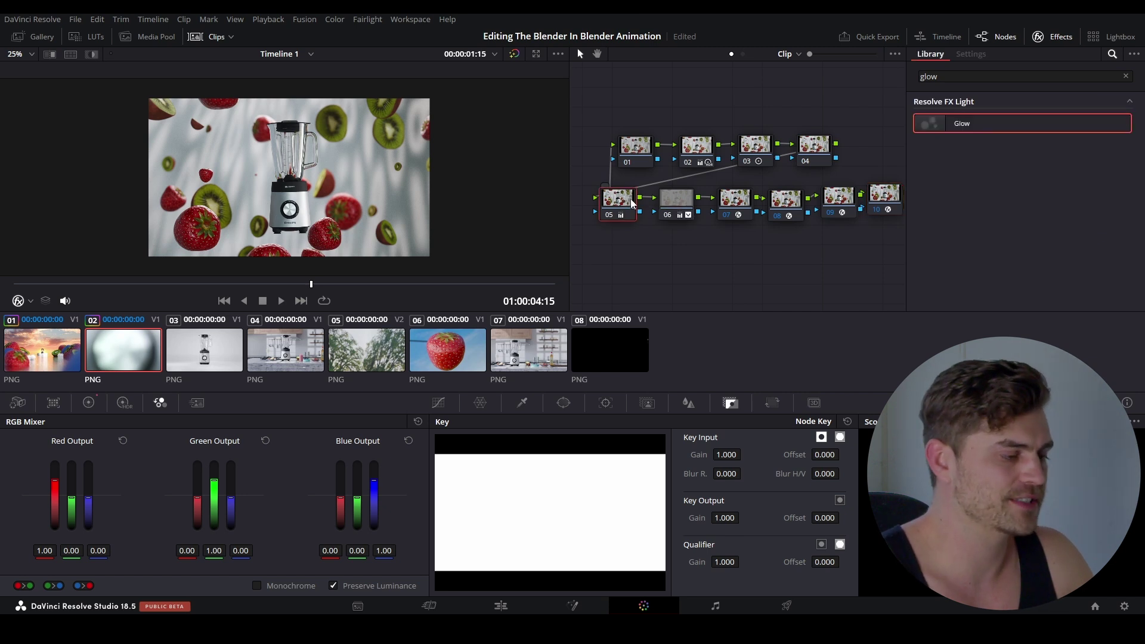
pyautogui.hotkey('alt', 'd')
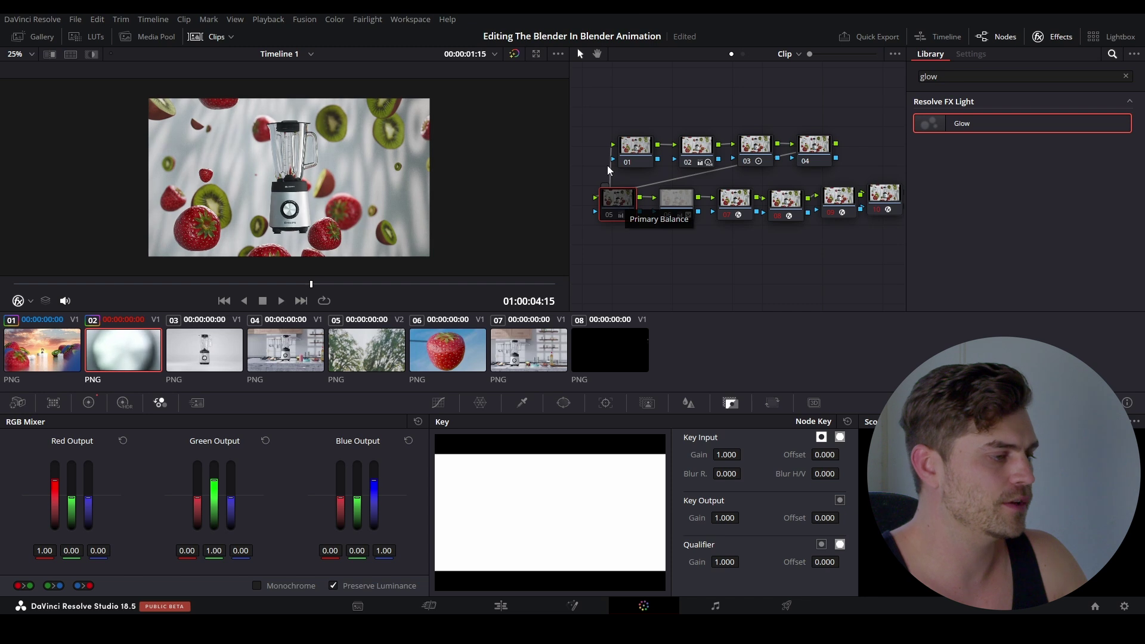
pyautogui.click(755, 147)
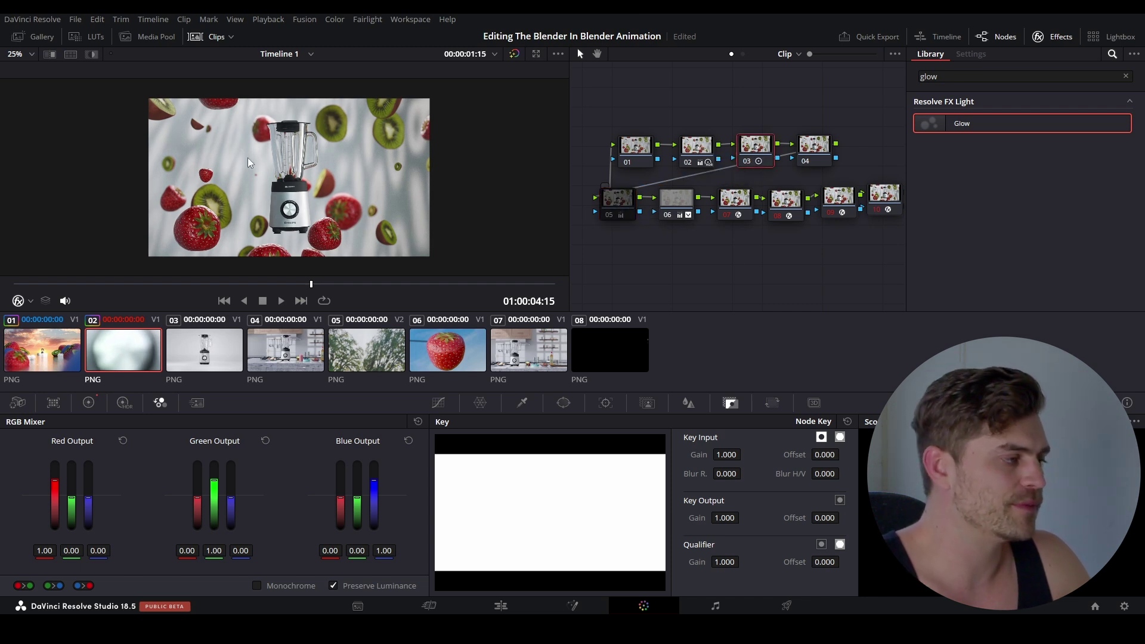
pyautogui.click(695, 149)
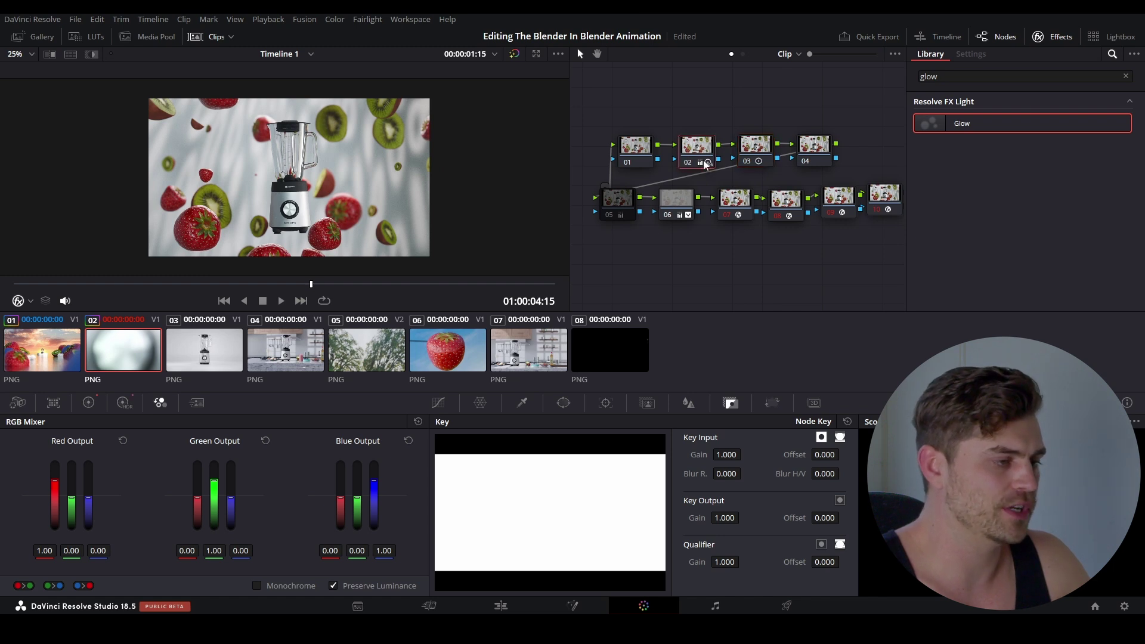
pyautogui.click(125, 403)
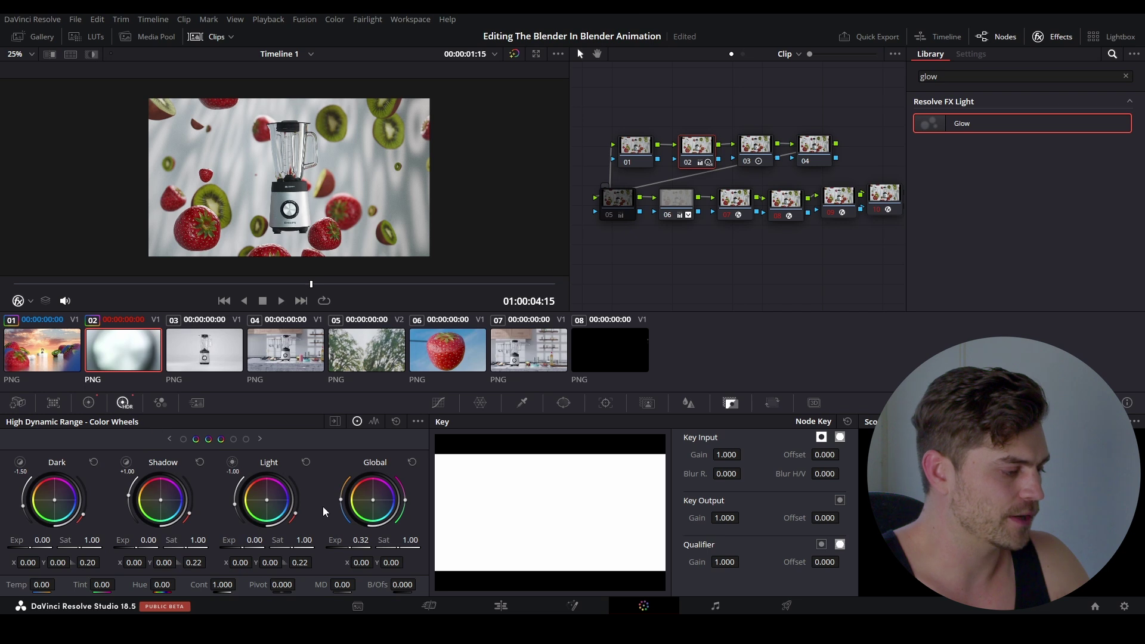
pyautogui.moveTo(361, 540); pyautogui.dragTo(376, 543)
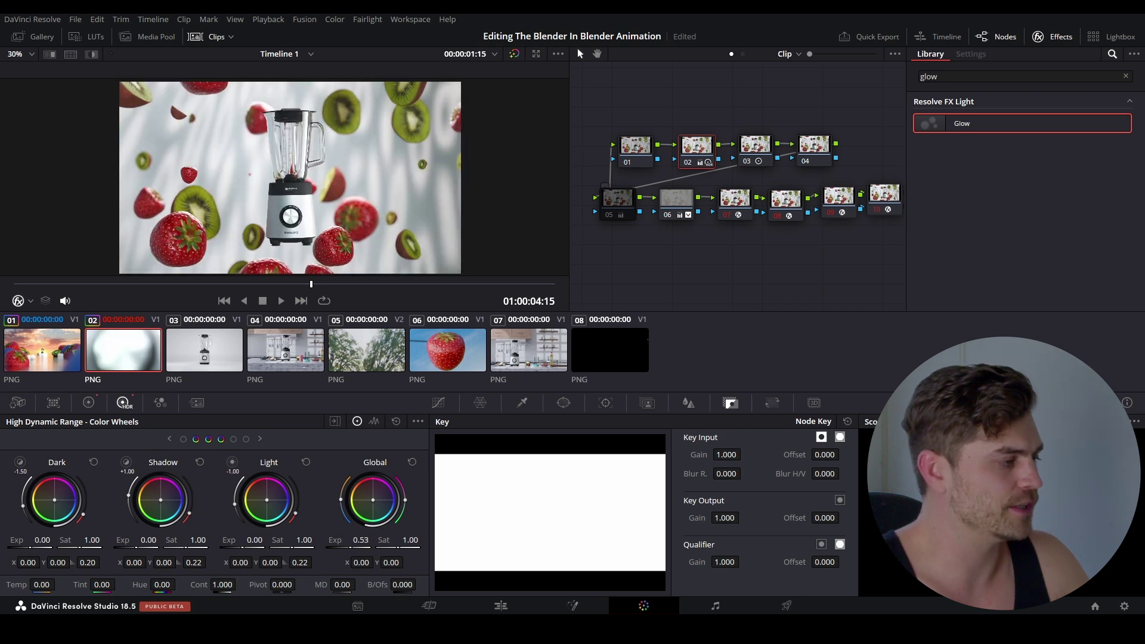
# Step: Preview clip 02's graded frame full screen, then return to the grading view
pyautogui.scroll(-2, 291, 220)
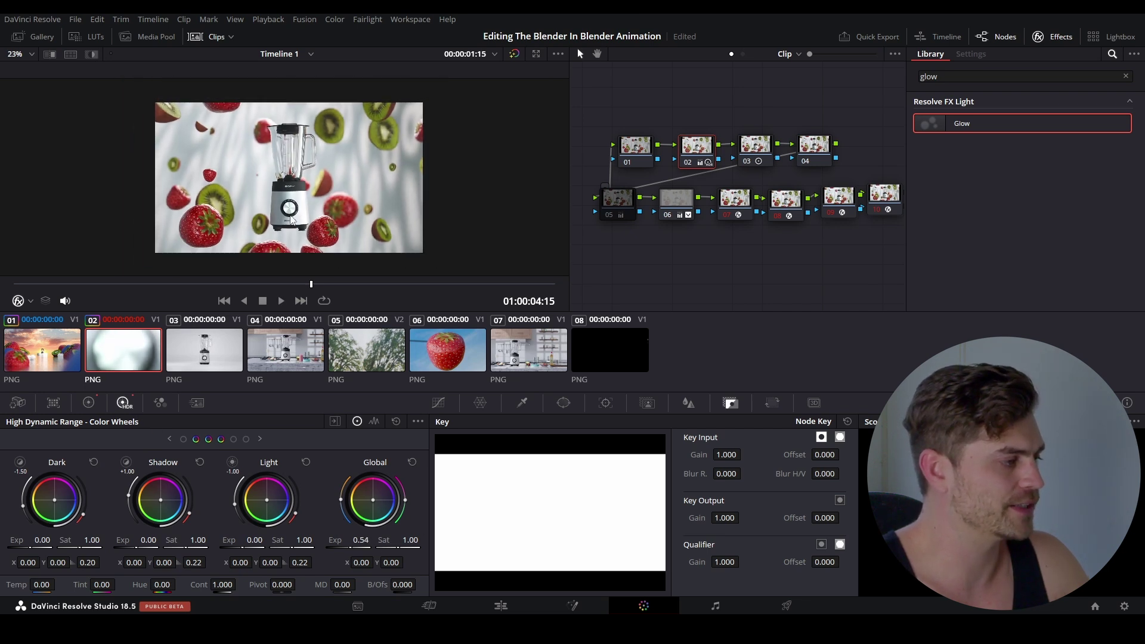
pyautogui.press('p')
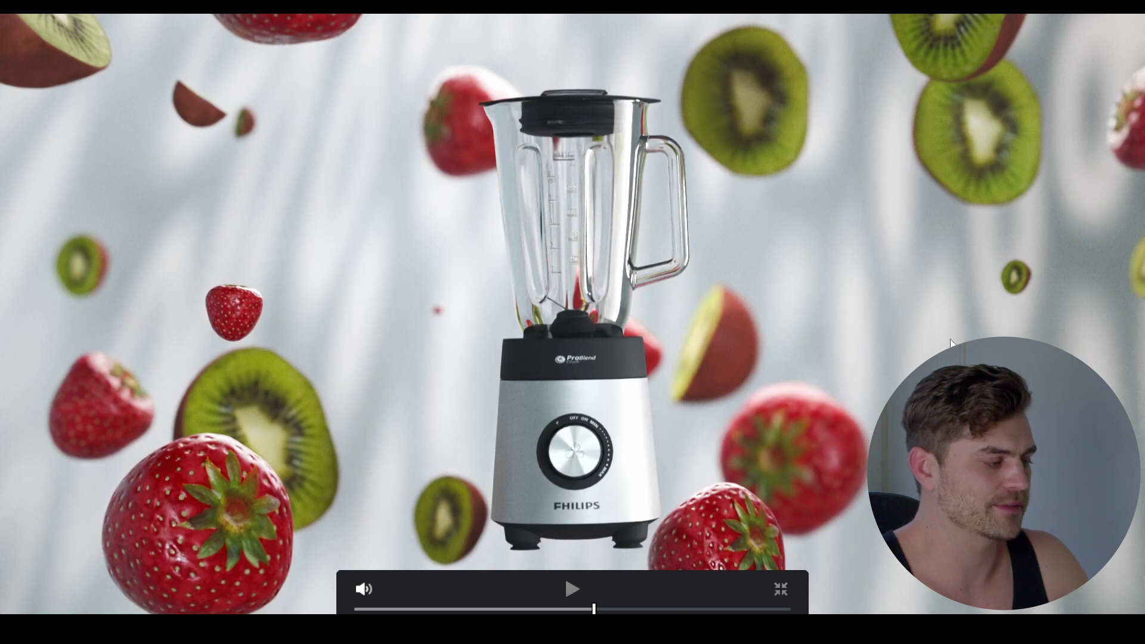
pyautogui.press('p')
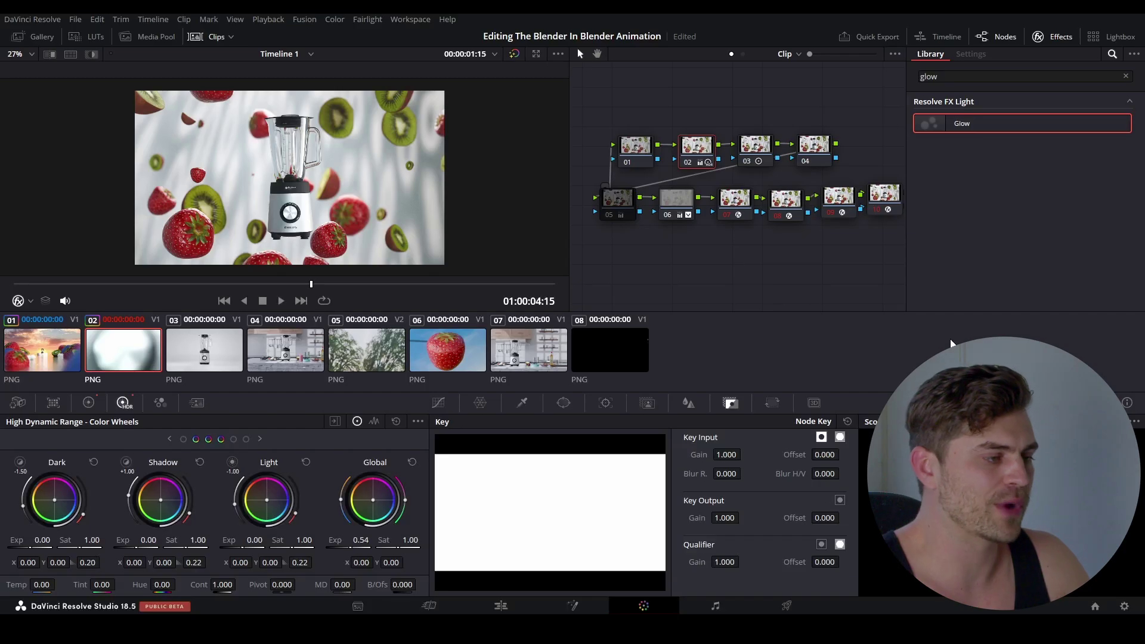
# Step: Copy clip 02's grade onto clip 03 and move the playhead to 01:00:07:02, where the three blenders stand together
pyautogui.click(214, 341)
pyautogui.middleClick(142, 341)
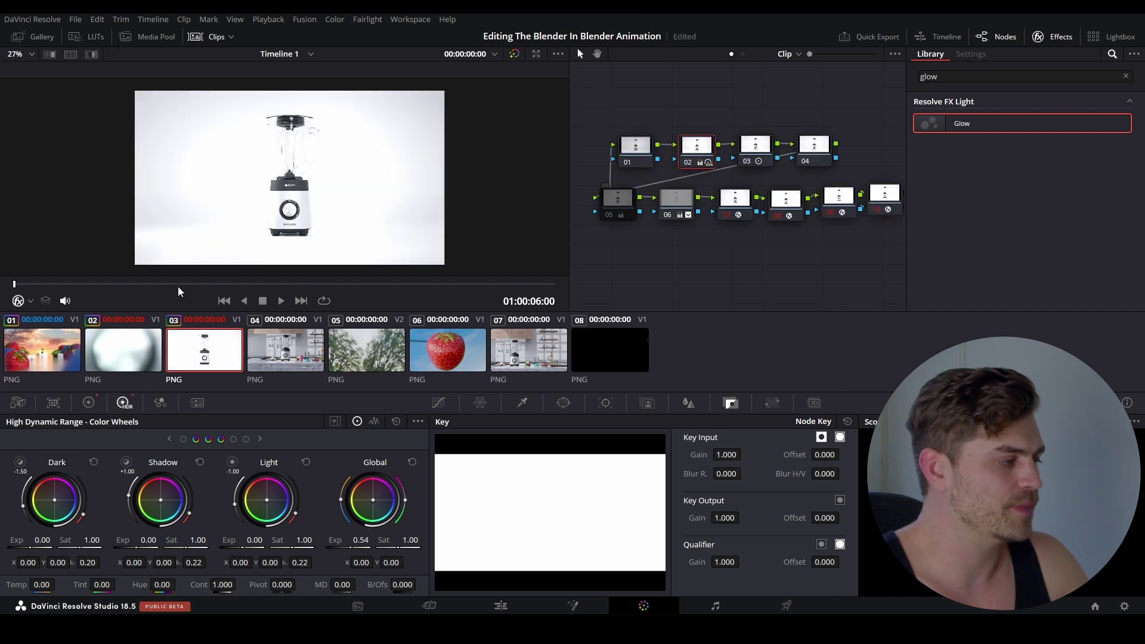
pyautogui.click(301, 284)
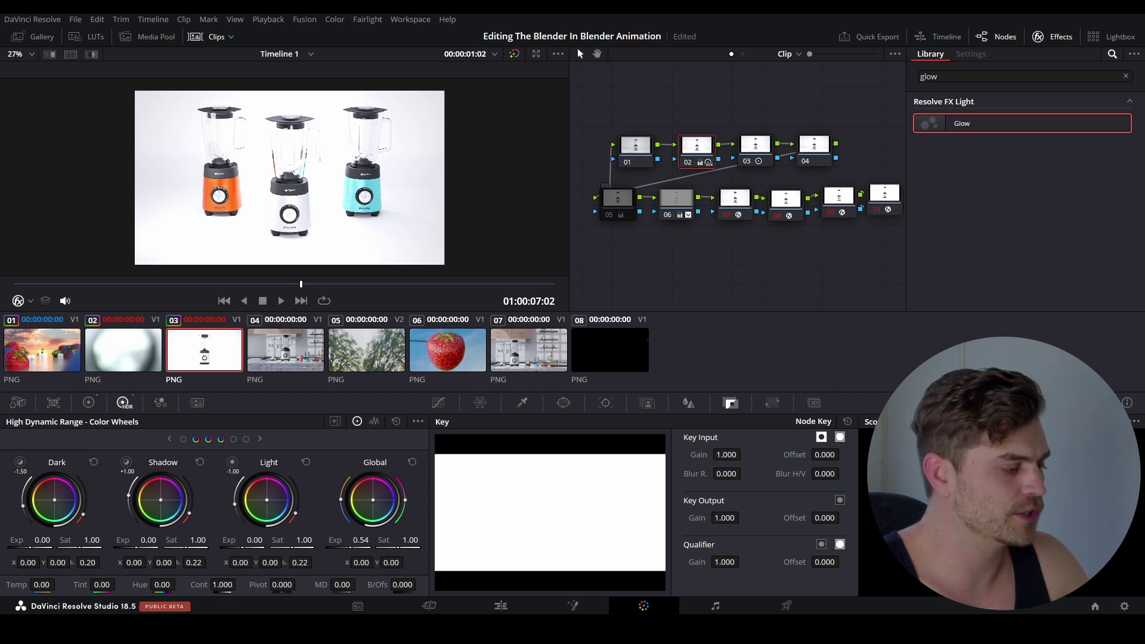
# Step: Set the HDR Global exposure of node 02 on clip 03 to 0.15 and re-enable node 05
pyautogui.hotkey('ctrl', 'z')
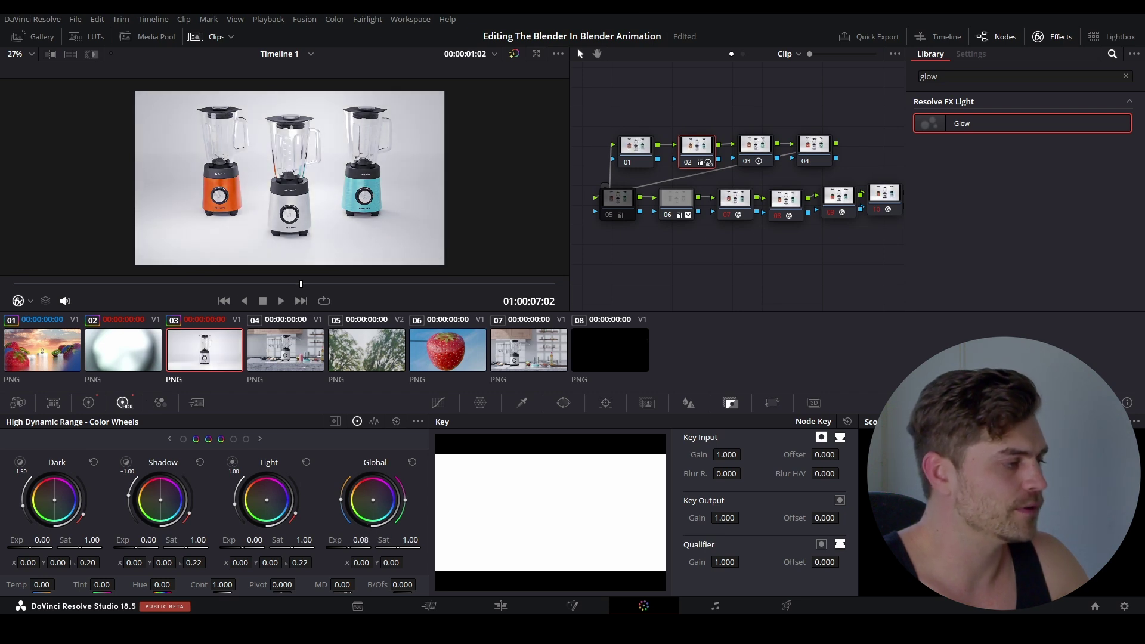
pyautogui.hotkey('ctrl', 'z')
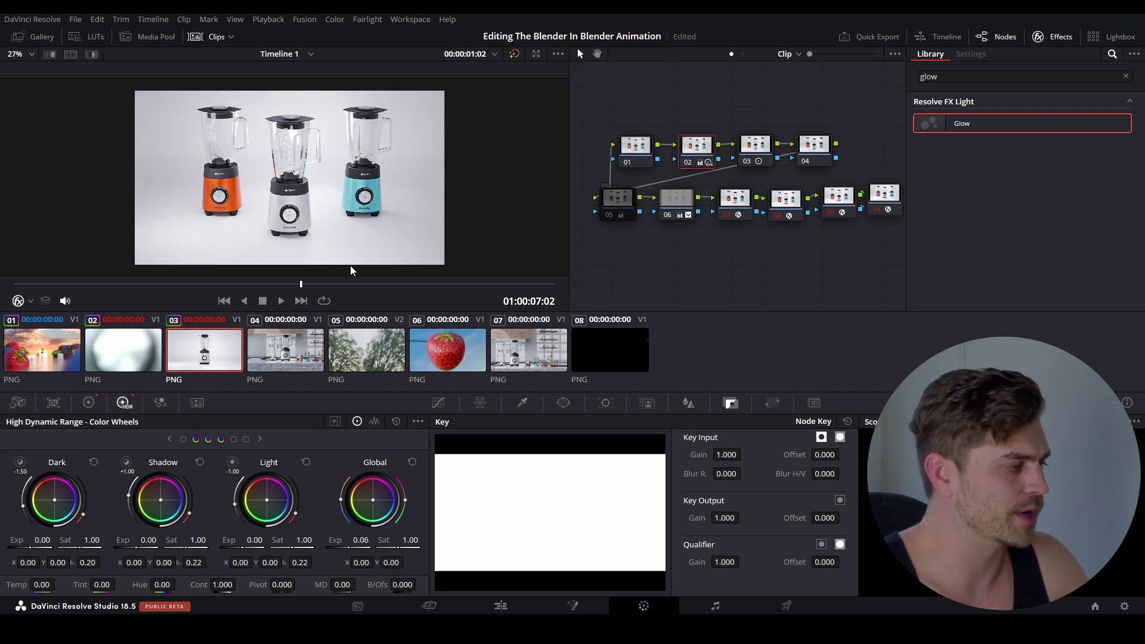
pyautogui.click(621, 195)
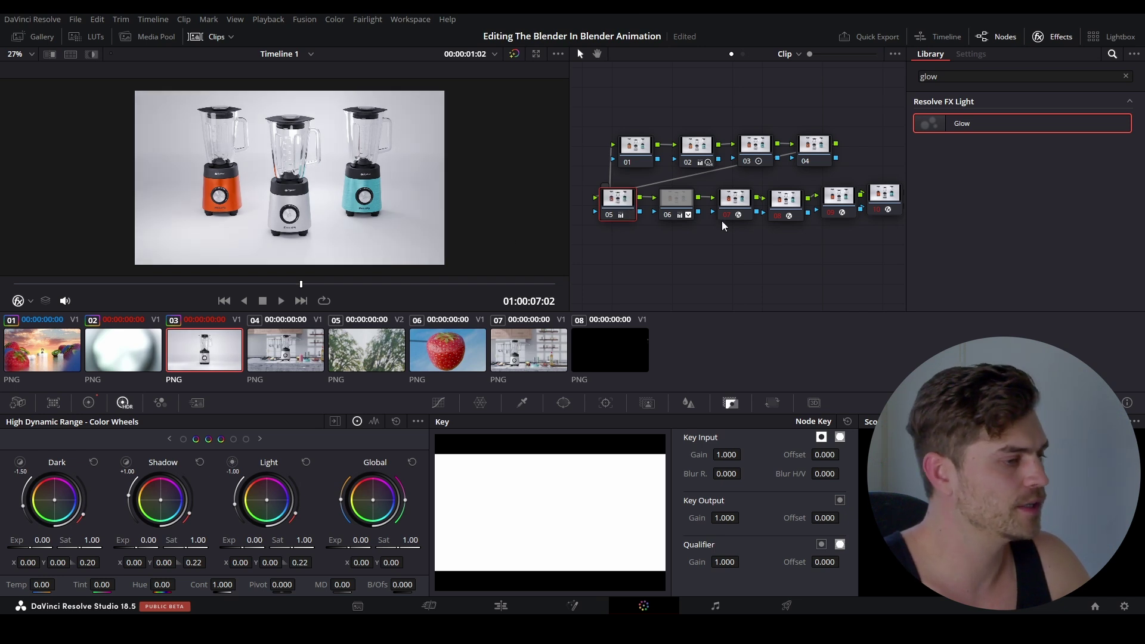
pyautogui.hotkey('ctrl', 'z')
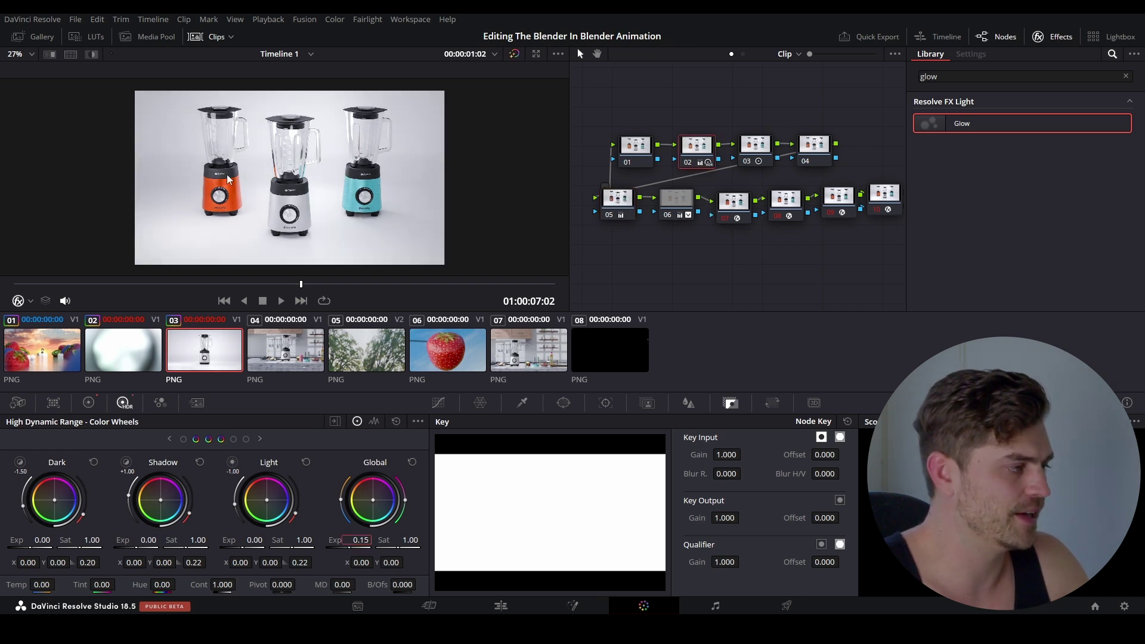
# Step: Copy clip 03's grade onto the kitchen shot, clip 04, and scrub through it, stopping at 01:00:08:03
pyautogui.click(272, 351)
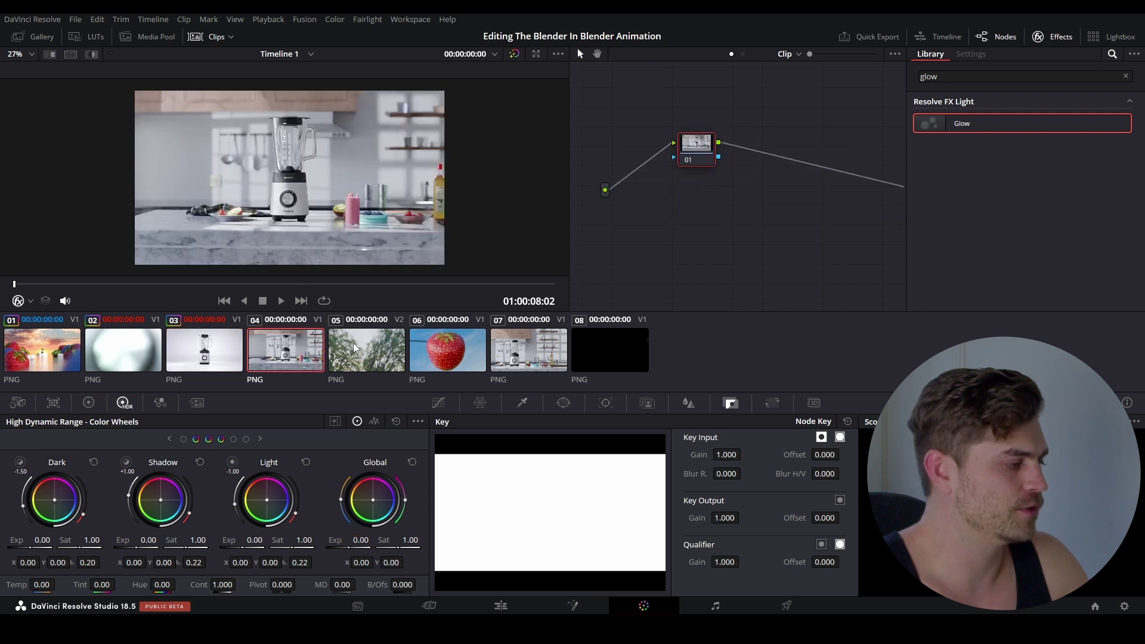
pyautogui.middleClick(216, 346)
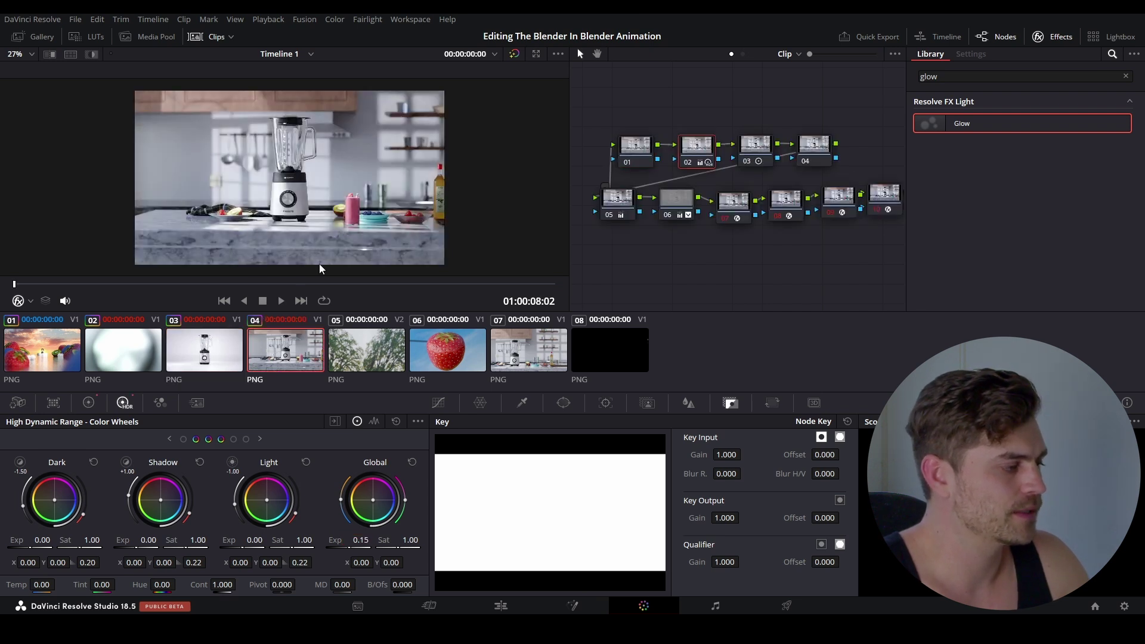
pyautogui.scroll(1, 399, 190)
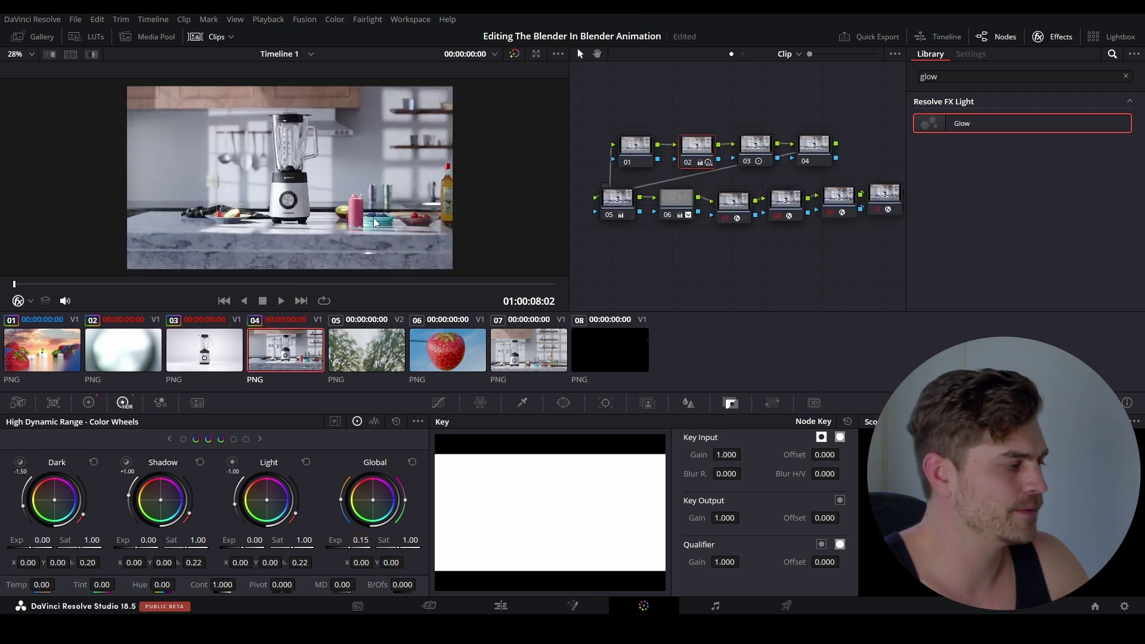
pyautogui.moveTo(190, 283); pyautogui.dragTo(20, 302)
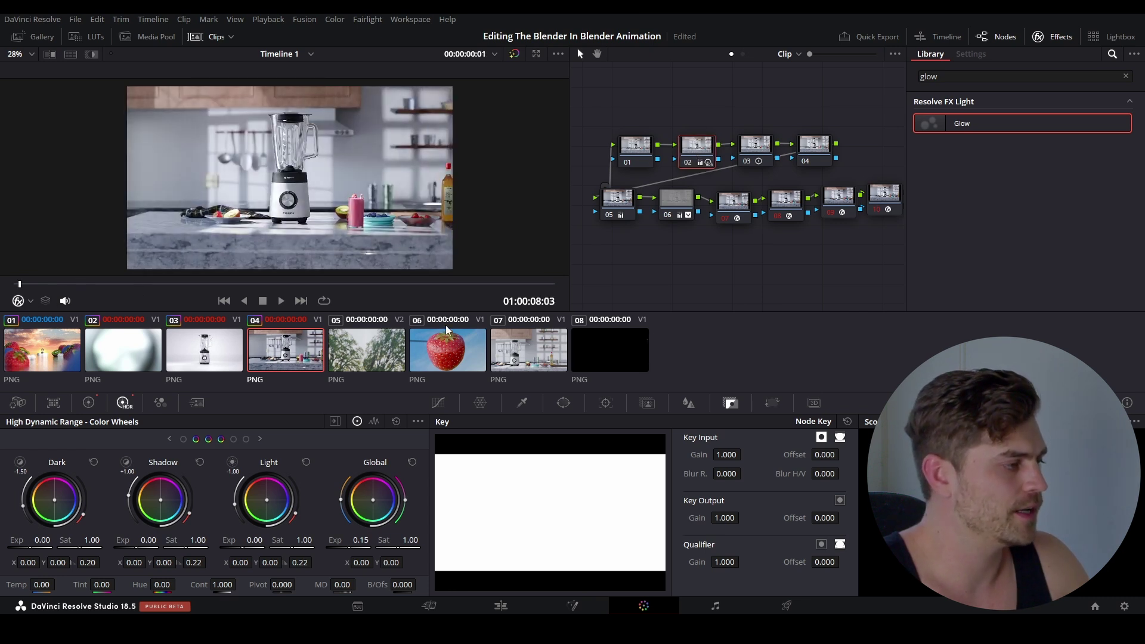
# Step: Set the primaries contrast of node 03 on clip 04 to 1.162
pyautogui.click(755, 148)
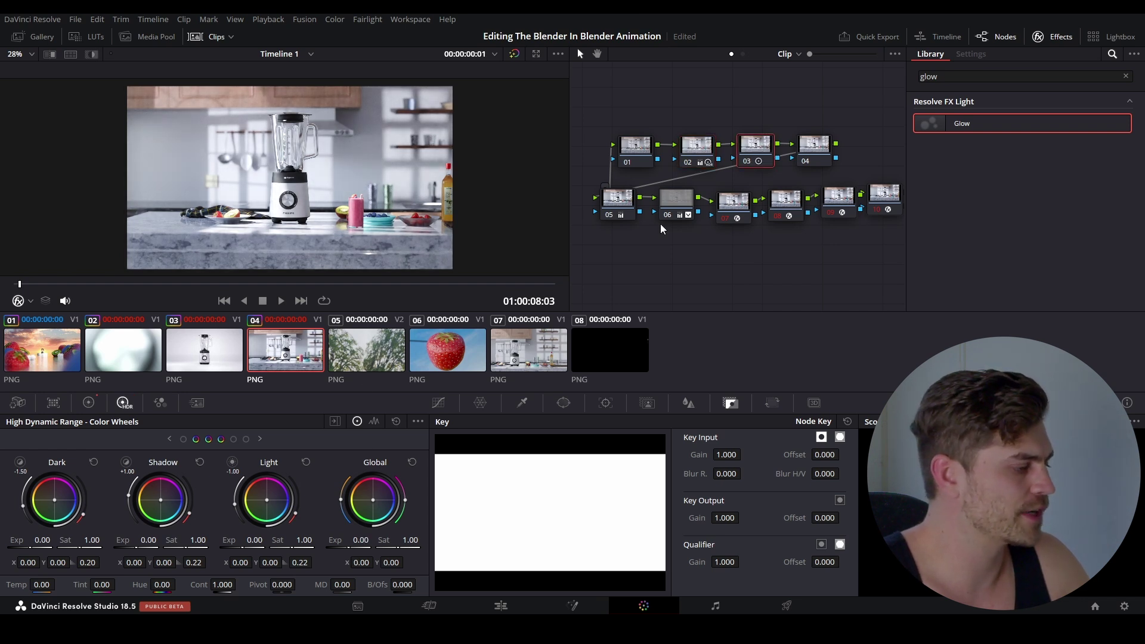
pyautogui.click(88, 402)
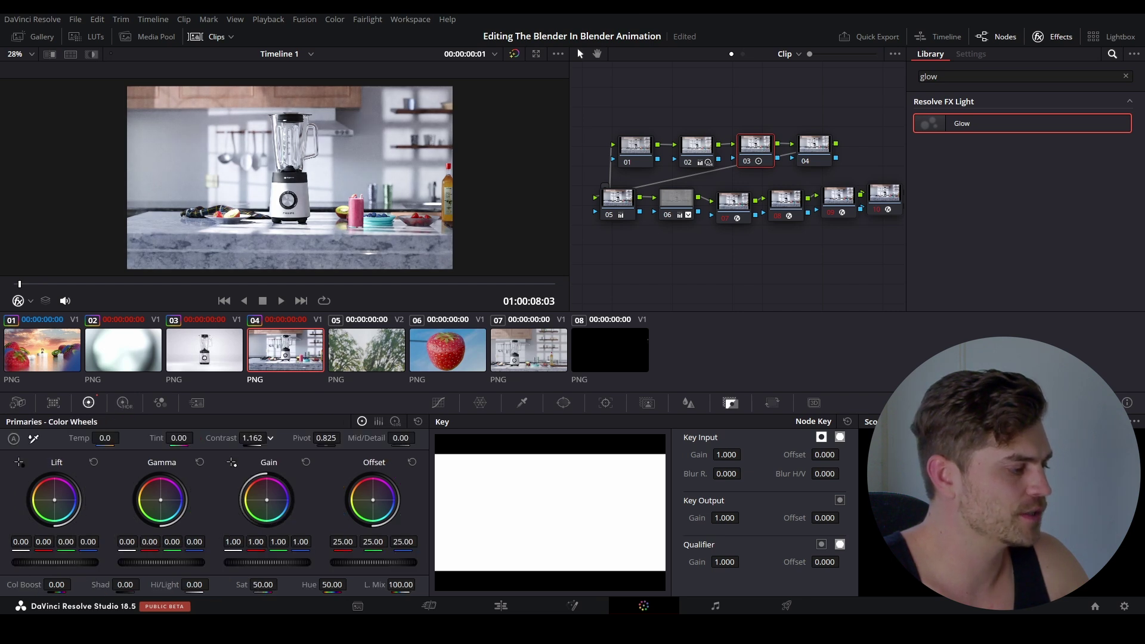
pyautogui.moveTo(270, 438); pyautogui.dragTo(262, 438)
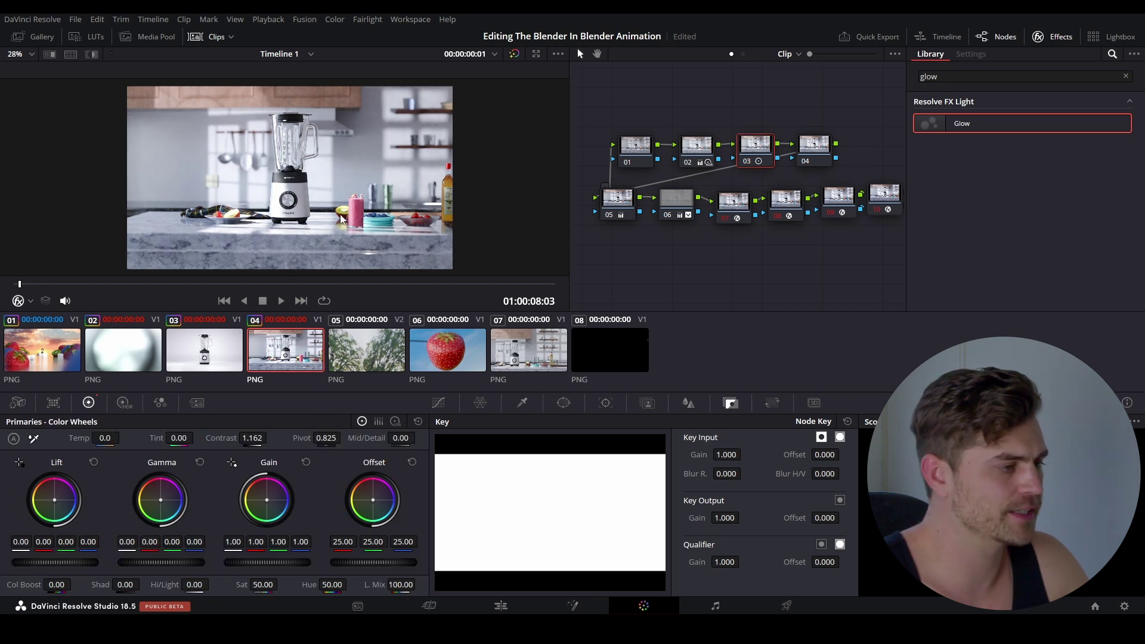
# Step: Compare clip 04 with node 05 repeatedly disabled and re-enabled, leaving the node enabled
pyautogui.click(628, 204)
pyautogui.hotkey('ctrl', 'd')
pyautogui.hotkey('ctrl', 'd')
pyautogui.hotkey('ctrl', 'd')
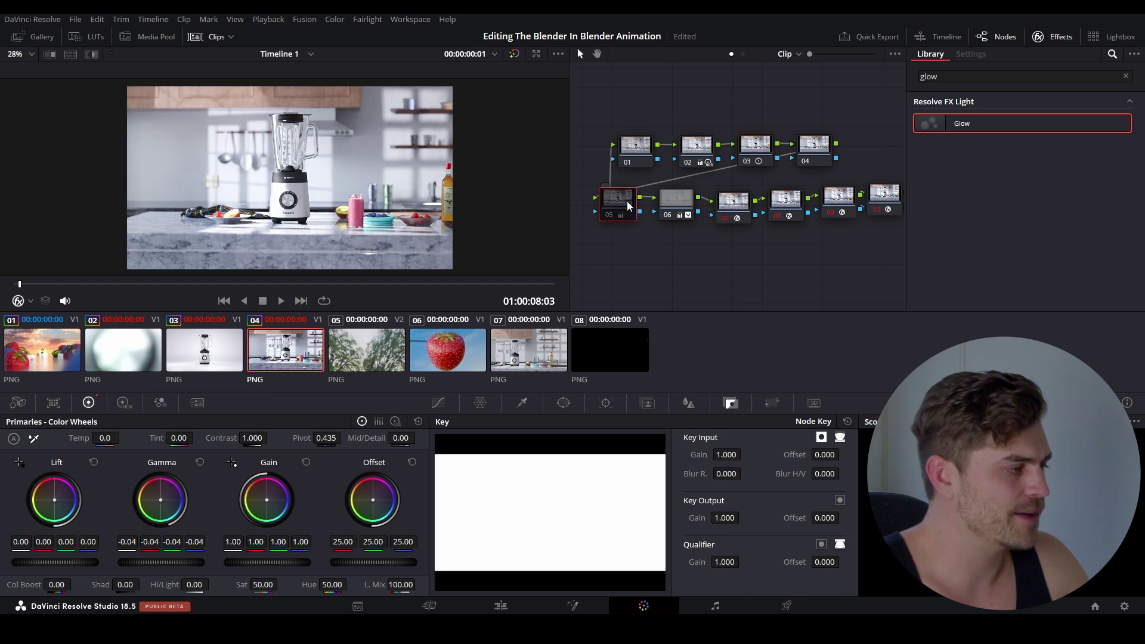
pyautogui.hotkey('ctrl', 'd')
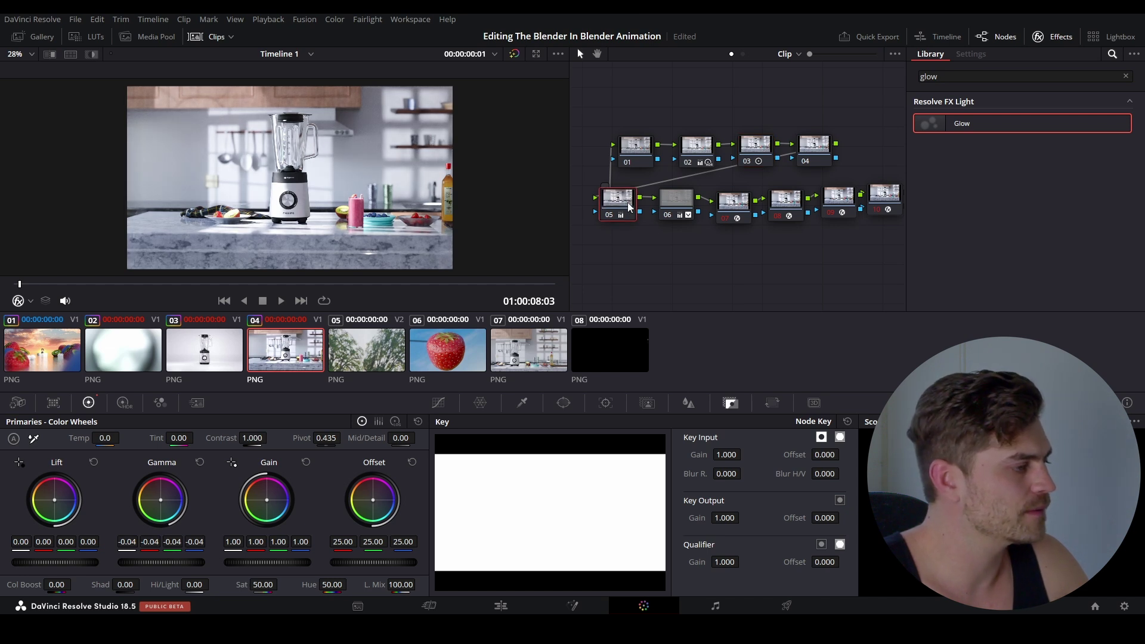
# Step: Set the Global Blend of the Glow effect in node 08 on clip 04 to 0.138
pyautogui.click(668, 199)
pyautogui.click(785, 200)
pyautogui.moveTo(1007, 299); pyautogui.dragTo(1001, 300)
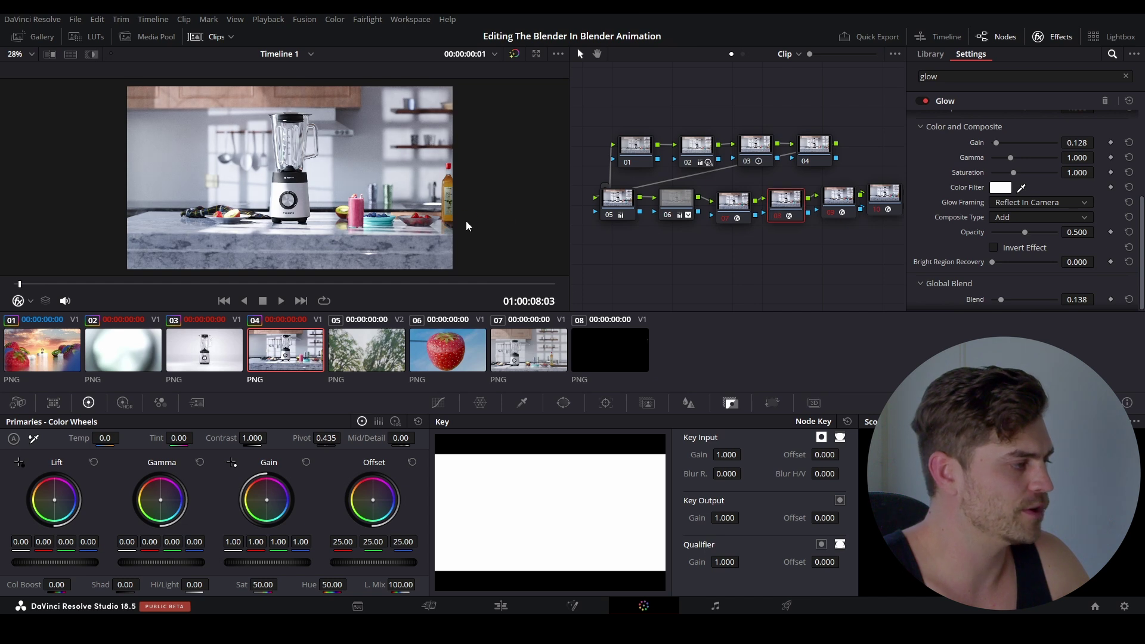
# Step: Compare clip 04 with Glow node 08 disabled and re-enabled, and view the Vignette settings of node 09
pyautogui.hotkey('ctrl', 'd')
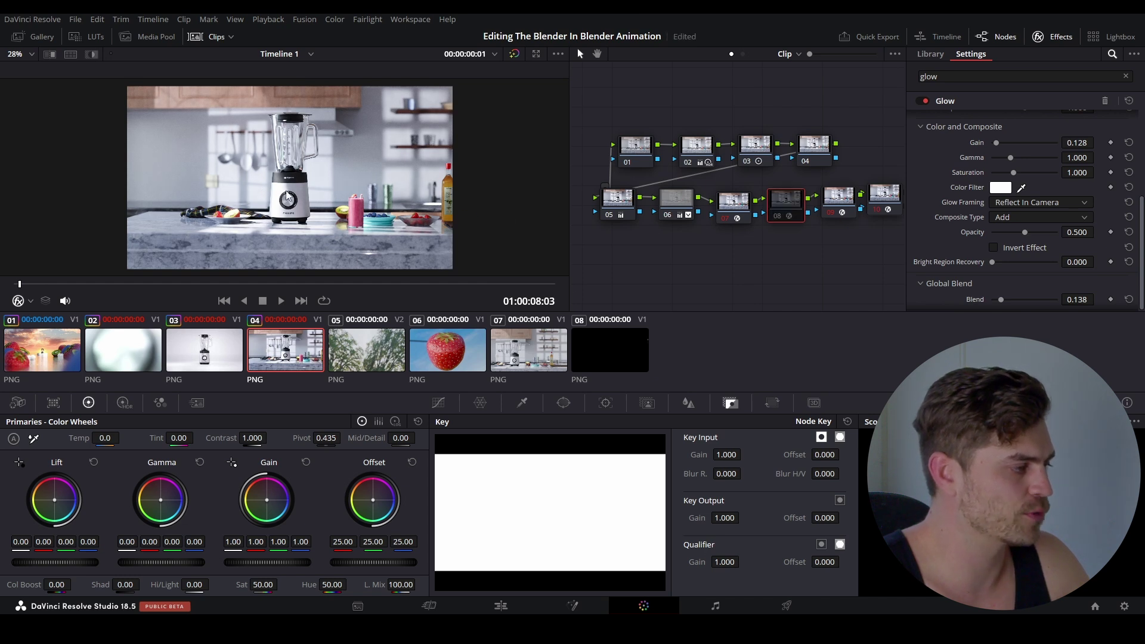
pyautogui.hotkey('ctrl', 'd')
pyautogui.click(841, 206)
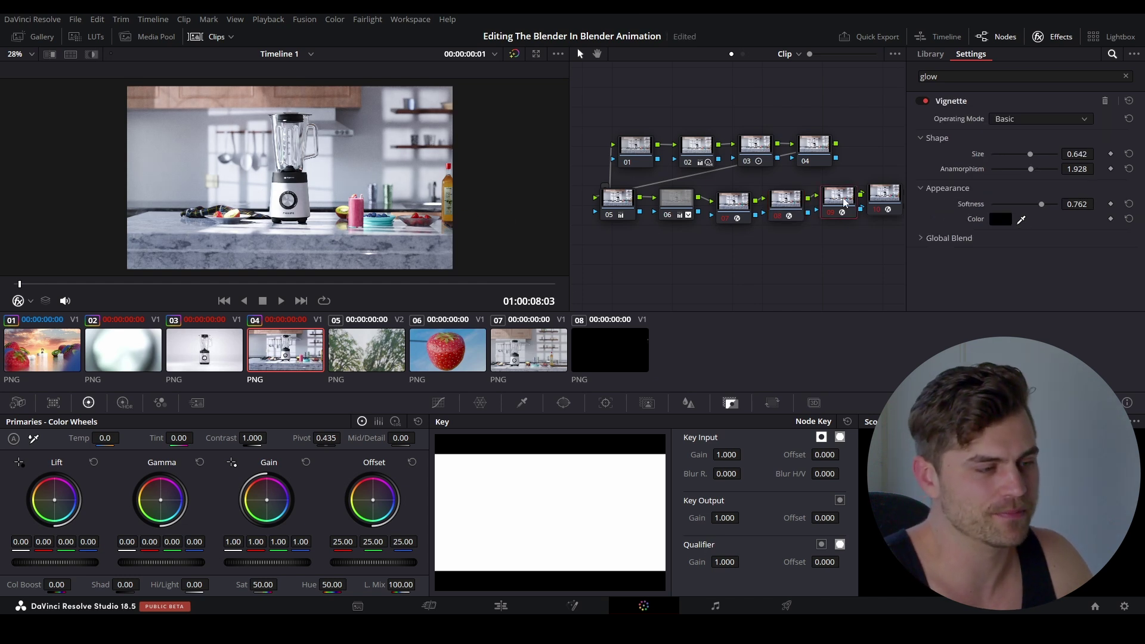
# Step: Copy clip 04's grade onto clips 05 and 06, checking them at 01:00:17:16 and 01:00:22:13
pyautogui.click(366, 350)
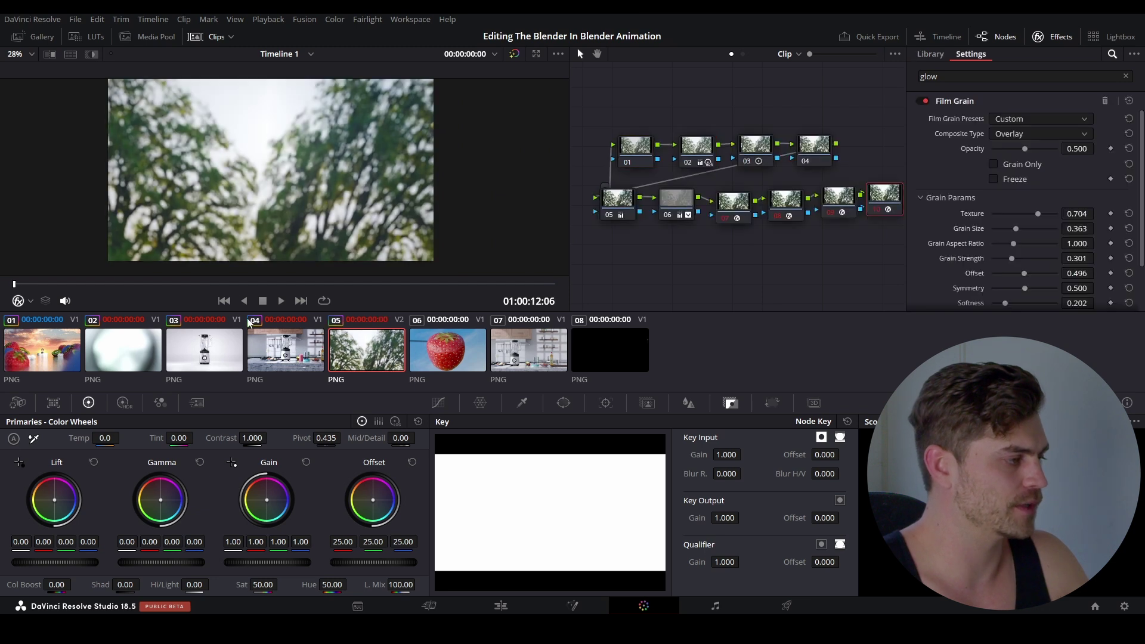
pyautogui.moveTo(262, 285); pyautogui.dragTo(408, 285)
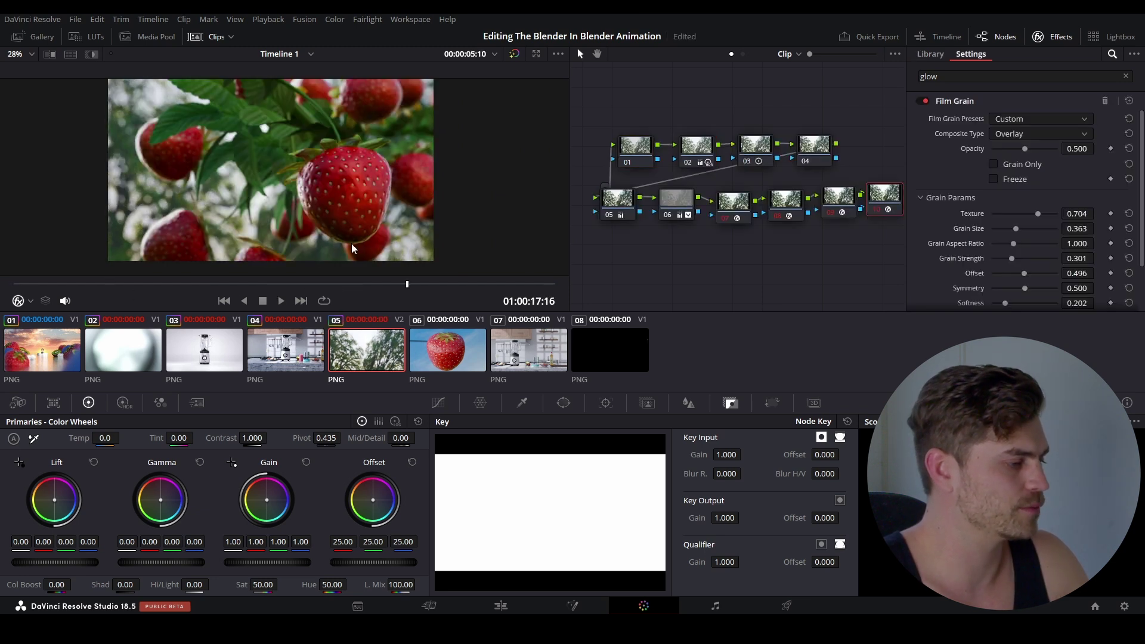
pyautogui.click(482, 351)
pyautogui.moveTo(173, 285); pyautogui.dragTo(312, 287)
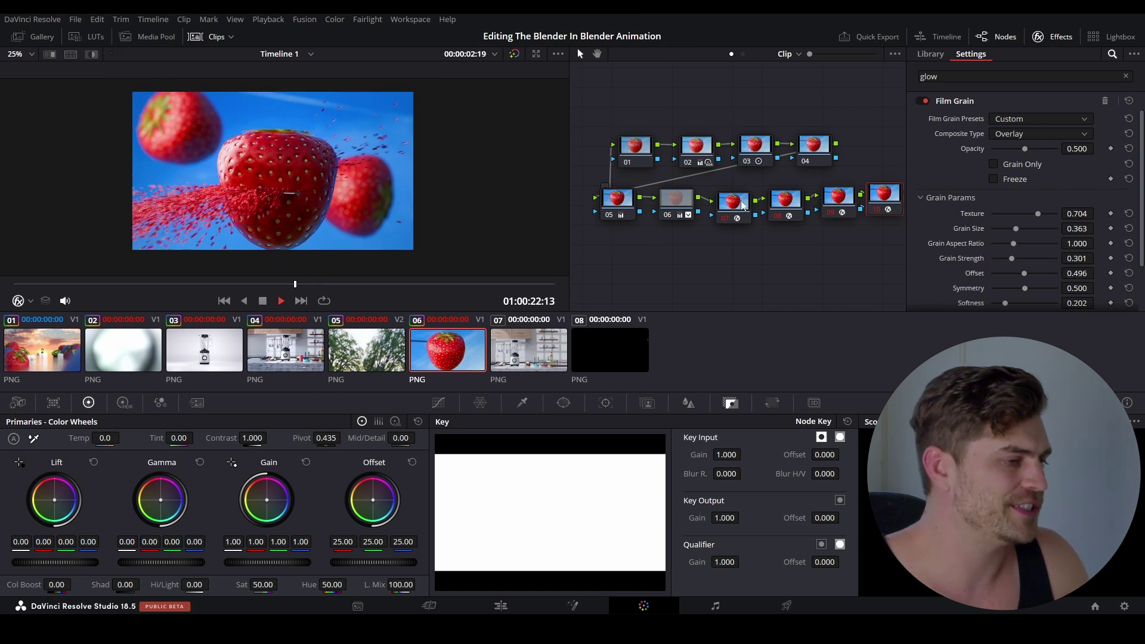
# Step: Add a new node 07 after node 06 on clip 06 and show its Hue Vs Sat curve
pyautogui.click(683, 208)
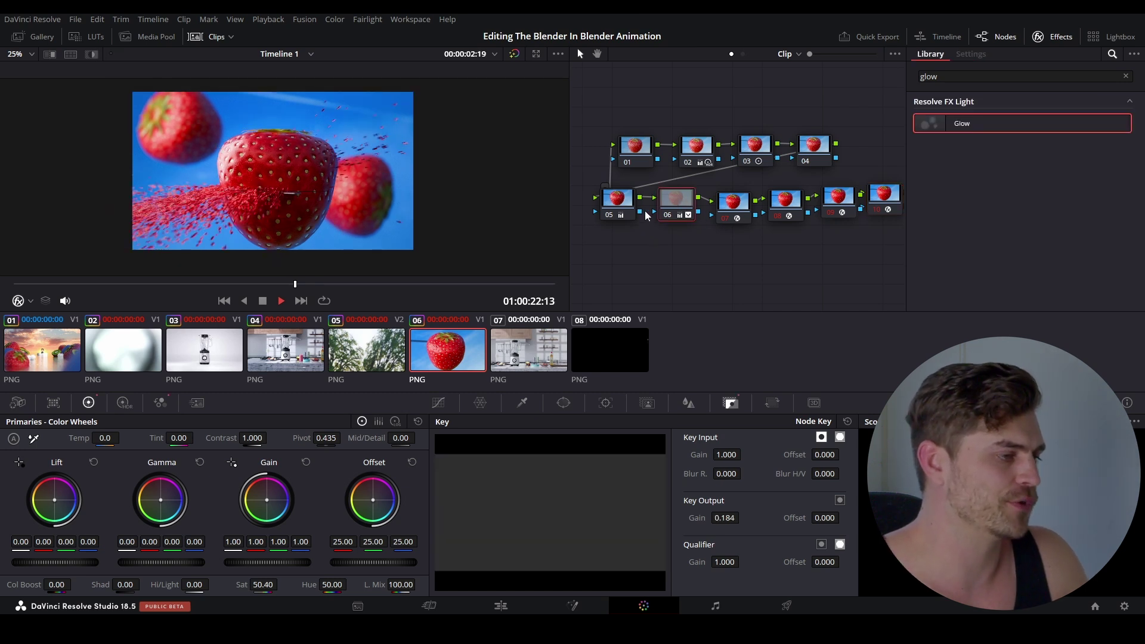
pyautogui.scroll(1, 380, 215)
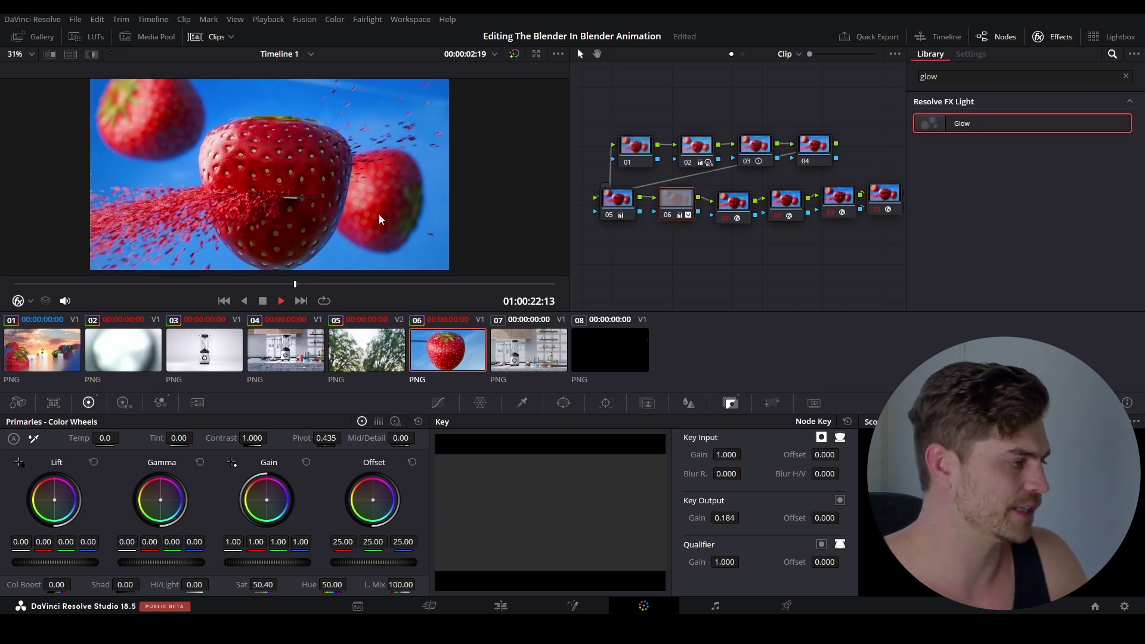
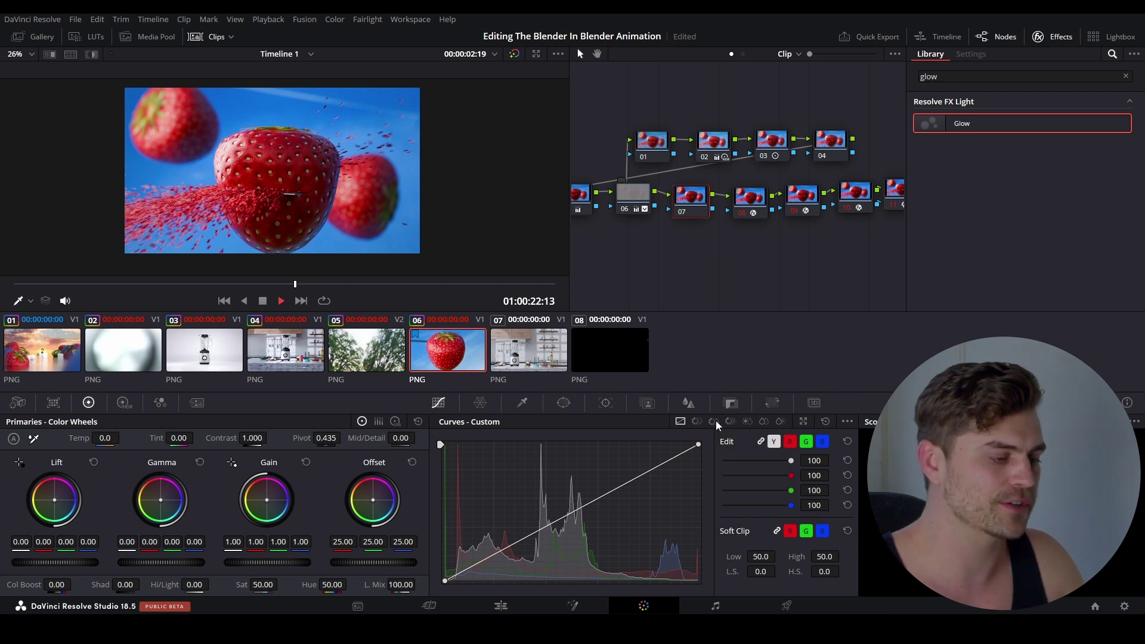
pyautogui.click(715, 421)
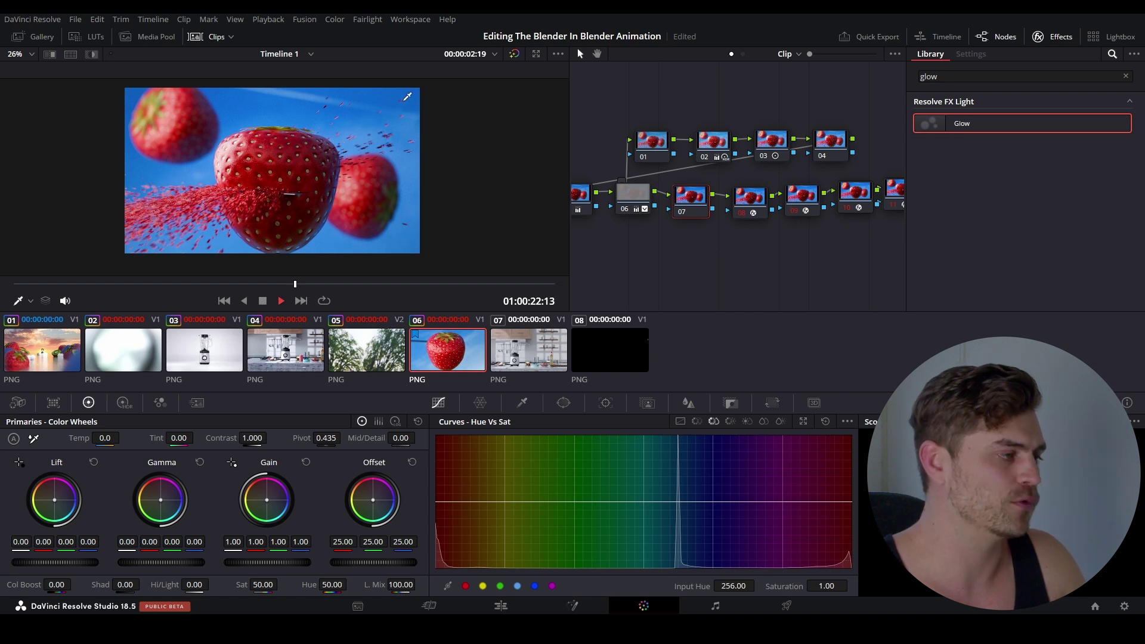
# Step: Sample the blue sky with the Qualifier and lower its Hue Vs Sat point to a saturation of 0.82
pyautogui.click(31, 302)
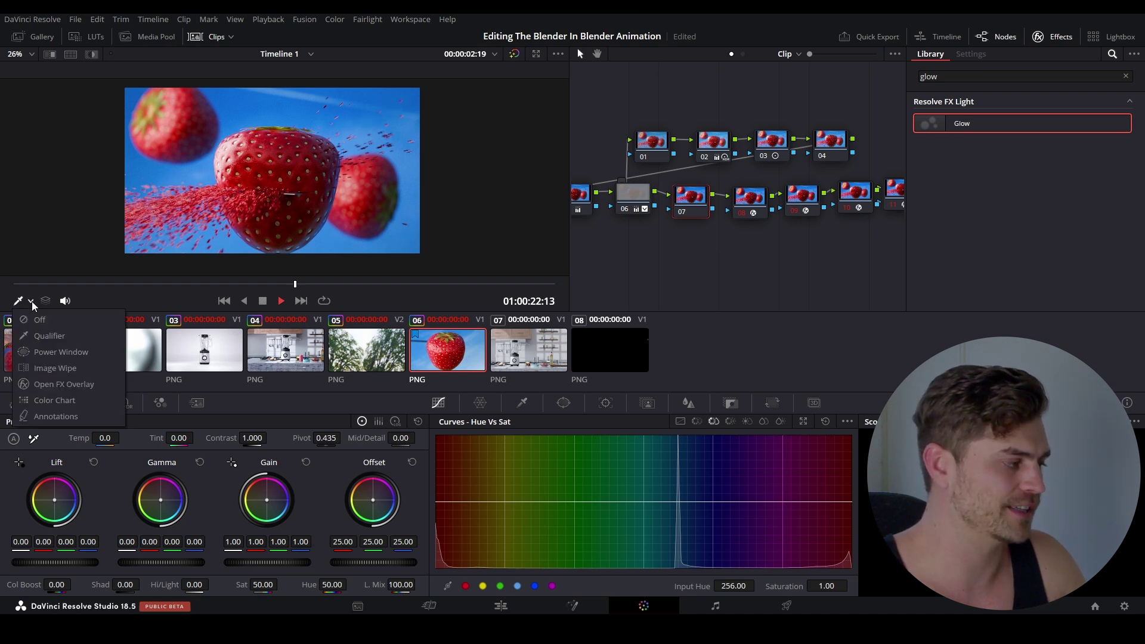
pyautogui.click(50, 335)
pyautogui.click(315, 110)
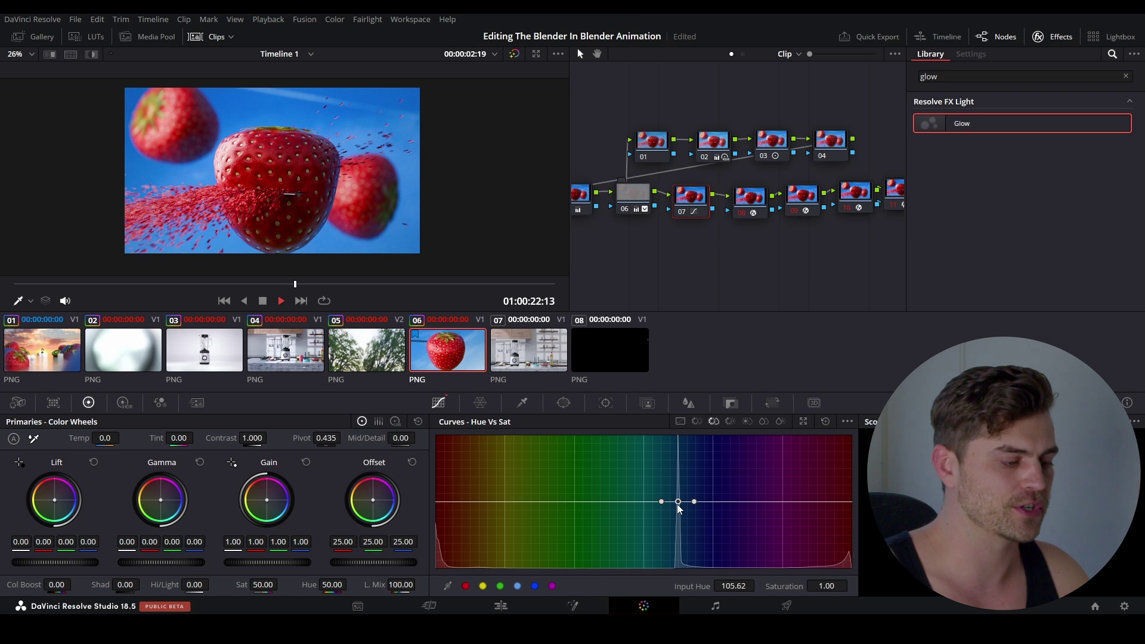
pyautogui.moveTo(678, 503); pyautogui.dragTo(681, 568)
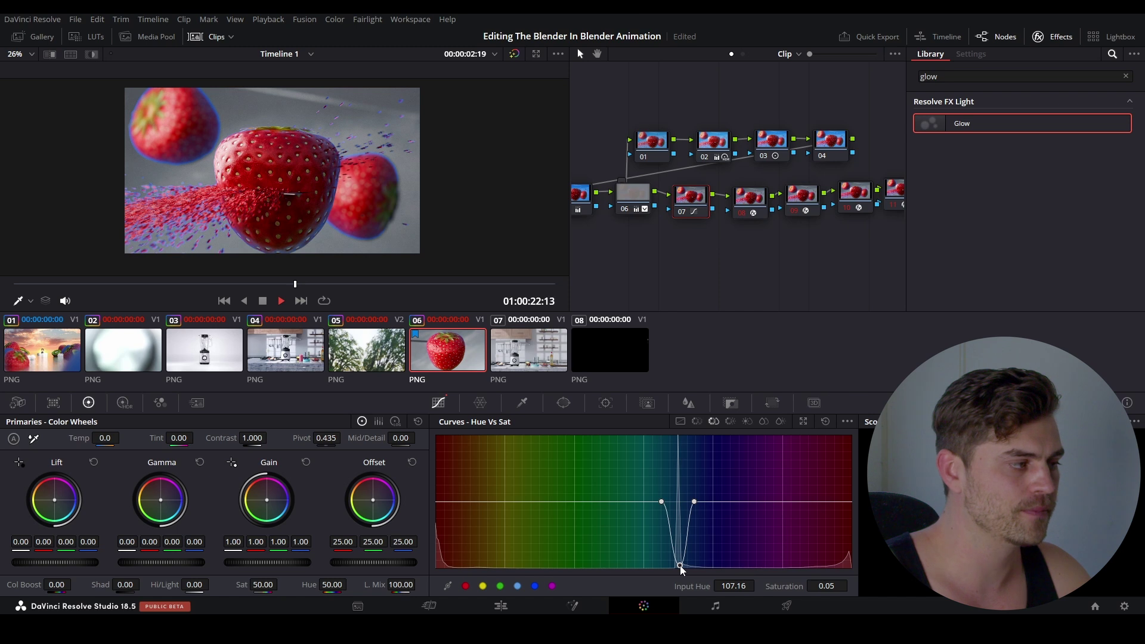
pyautogui.moveTo(680, 568); pyautogui.dragTo(679, 514)
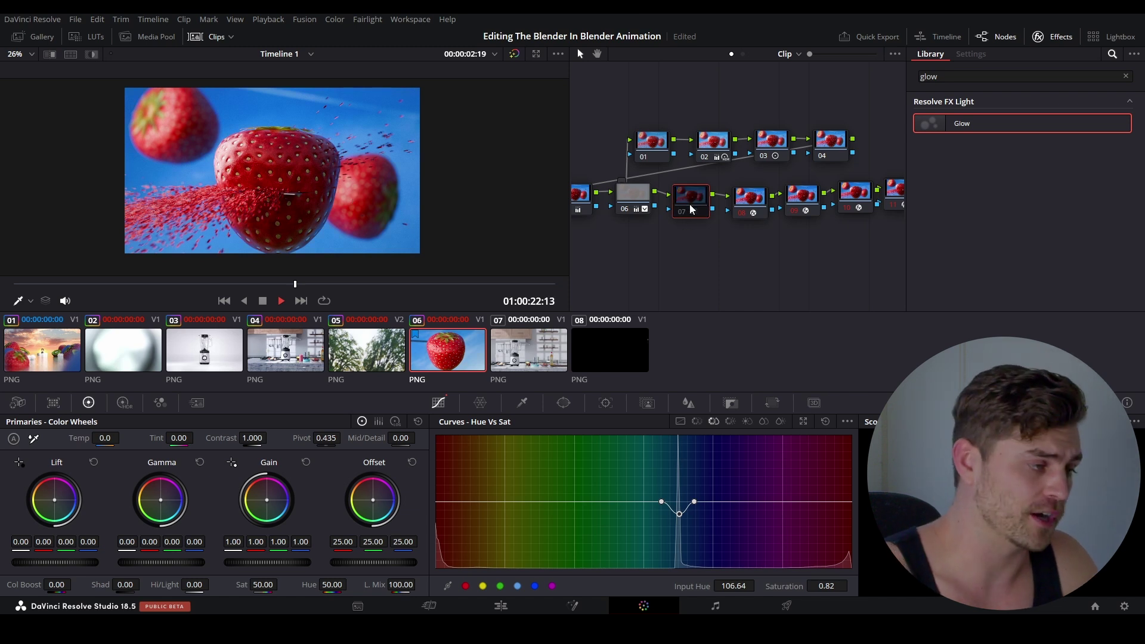
# Step: Copy clip 04's grade onto clip 07, the other kitchen shot
pyautogui.click(518, 352)
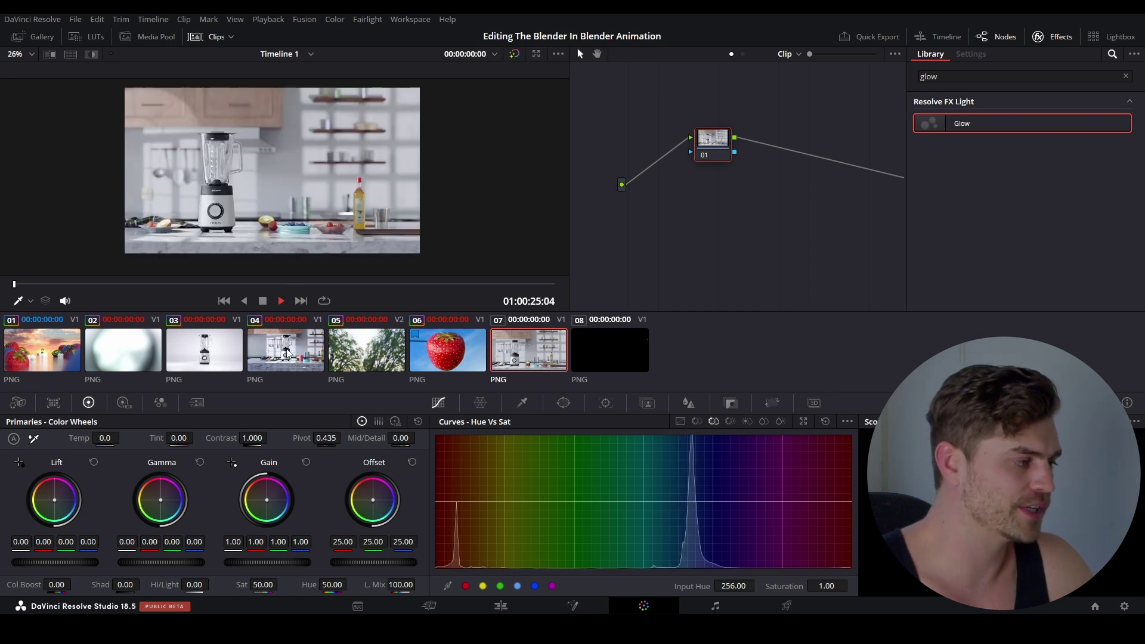
pyautogui.middleClick(286, 352)
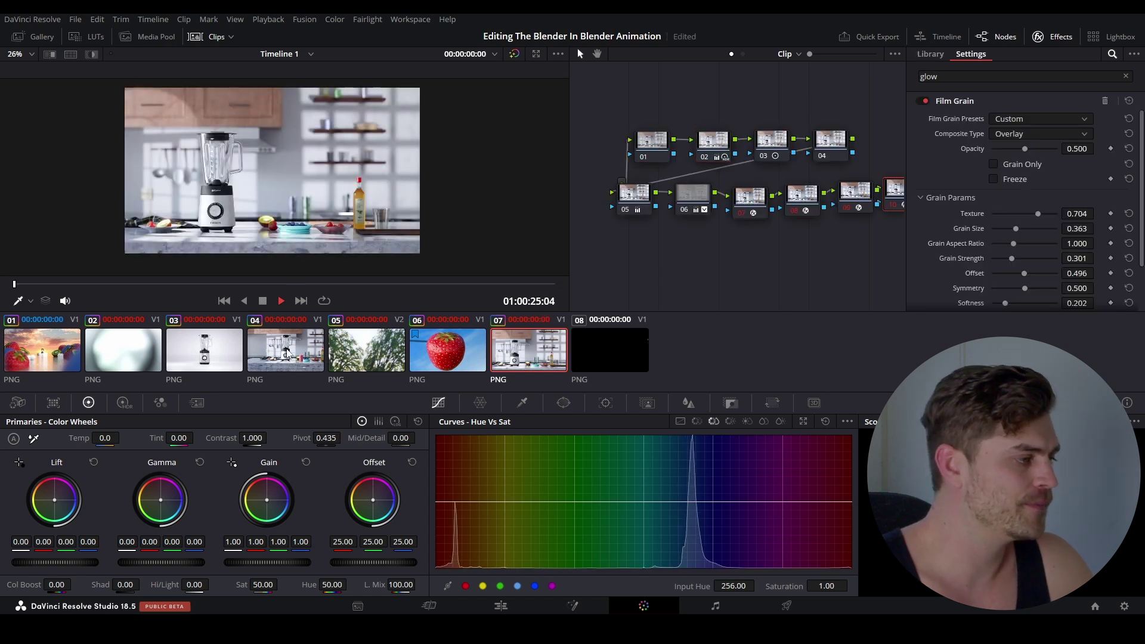
pyautogui.scroll(1, 292, 187)
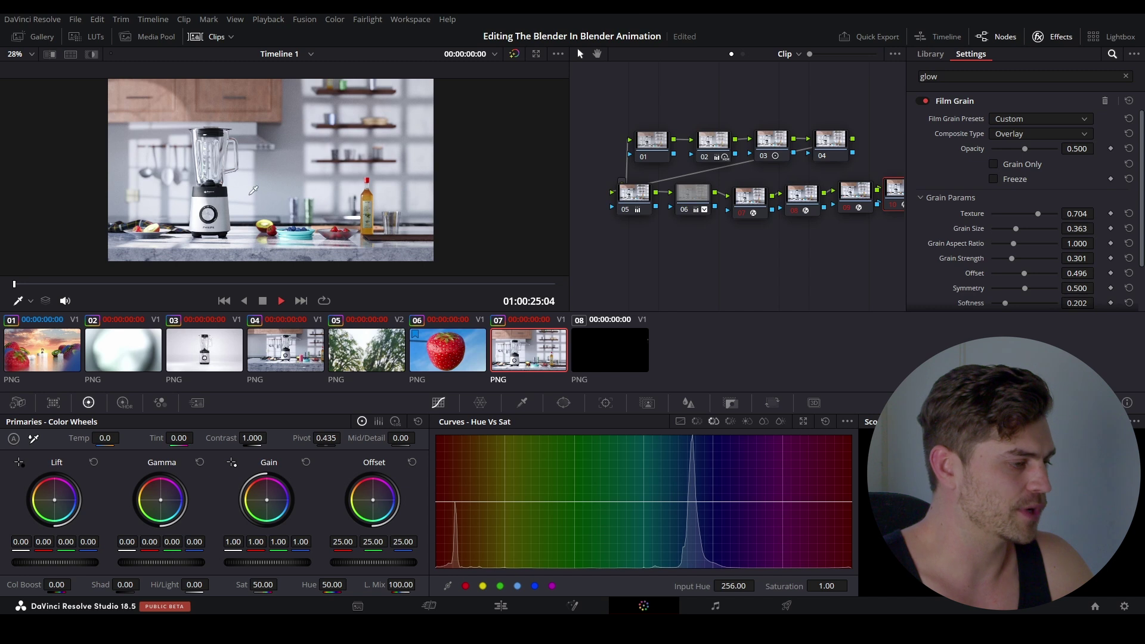
# Step: Copy clip 06's grade onto clip 08, the growing strawberries, checking the shot at 01:00:37:11
pyautogui.click(609, 354)
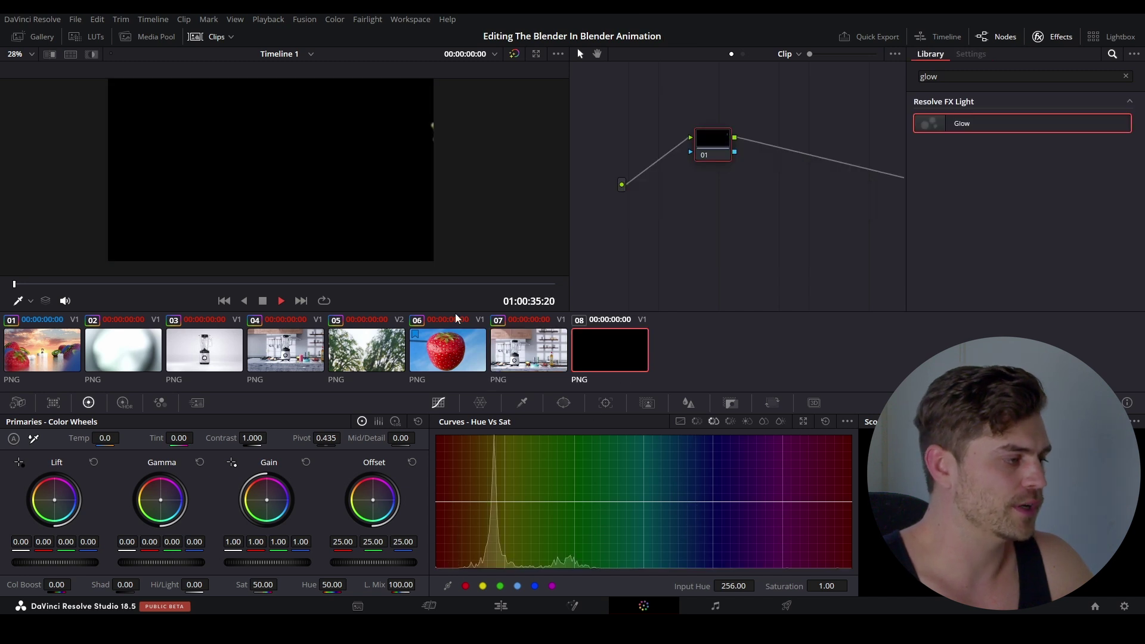
pyautogui.moveTo(248, 285); pyautogui.dragTo(445, 285)
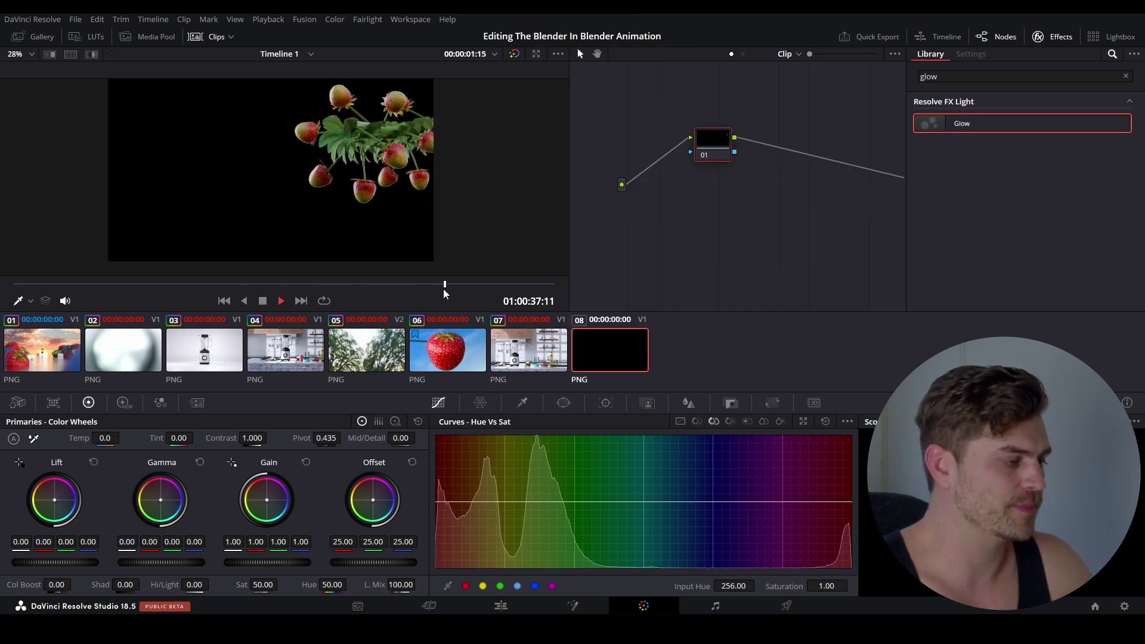
pyautogui.middleClick(458, 357)
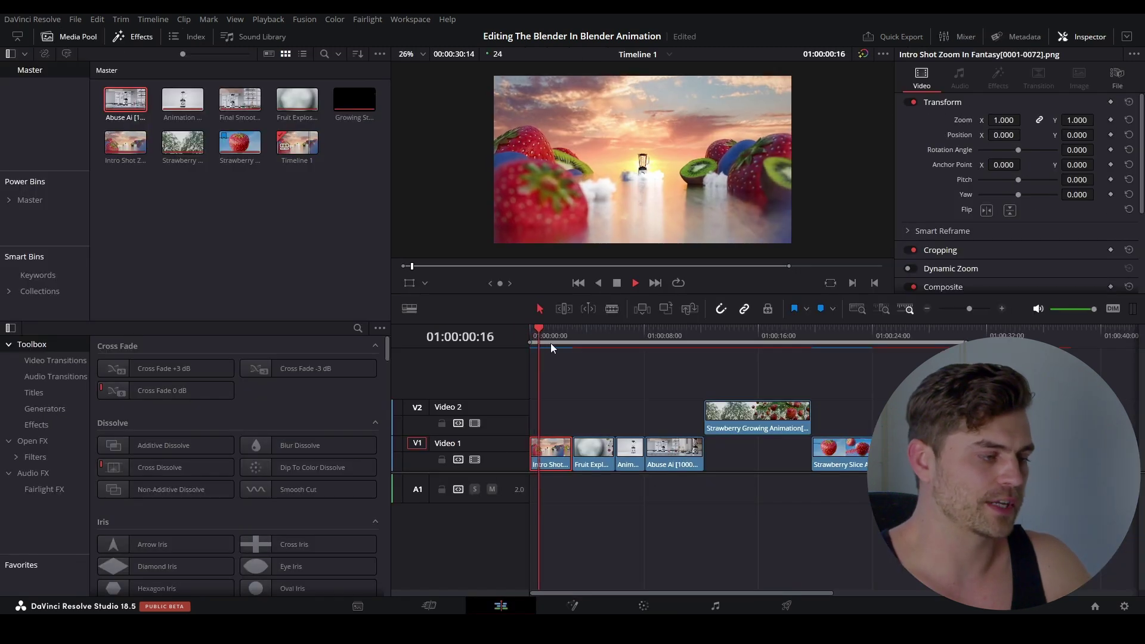
# Step: Play back the graded intro shot in the edit timeline and preview the Cross Dissolve transition
pyautogui.press('space')
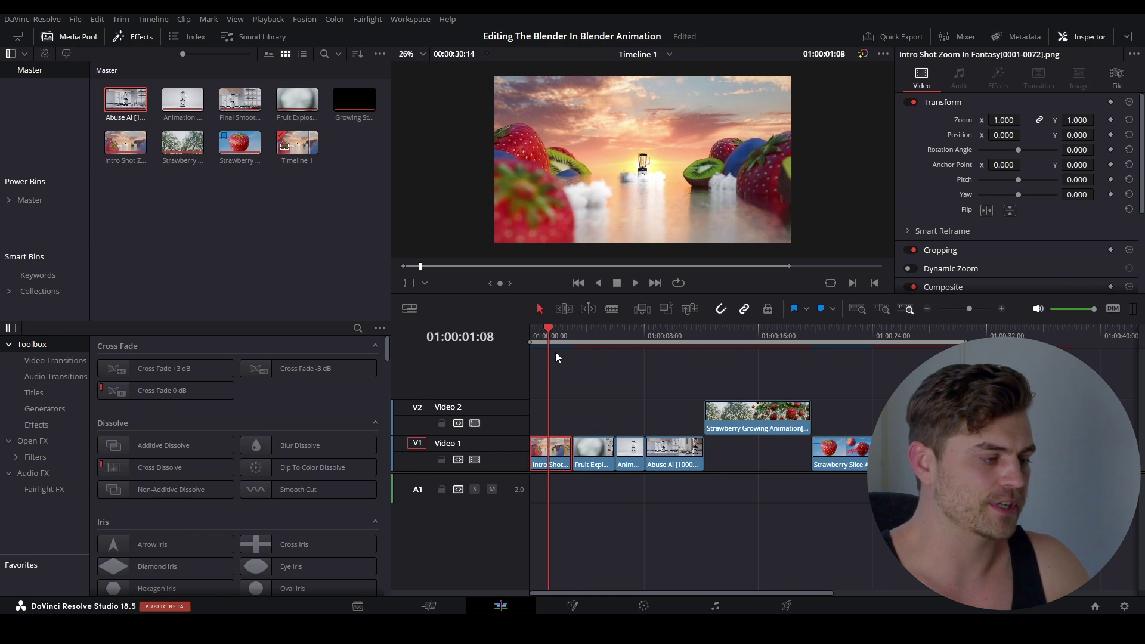
pyautogui.press('space')
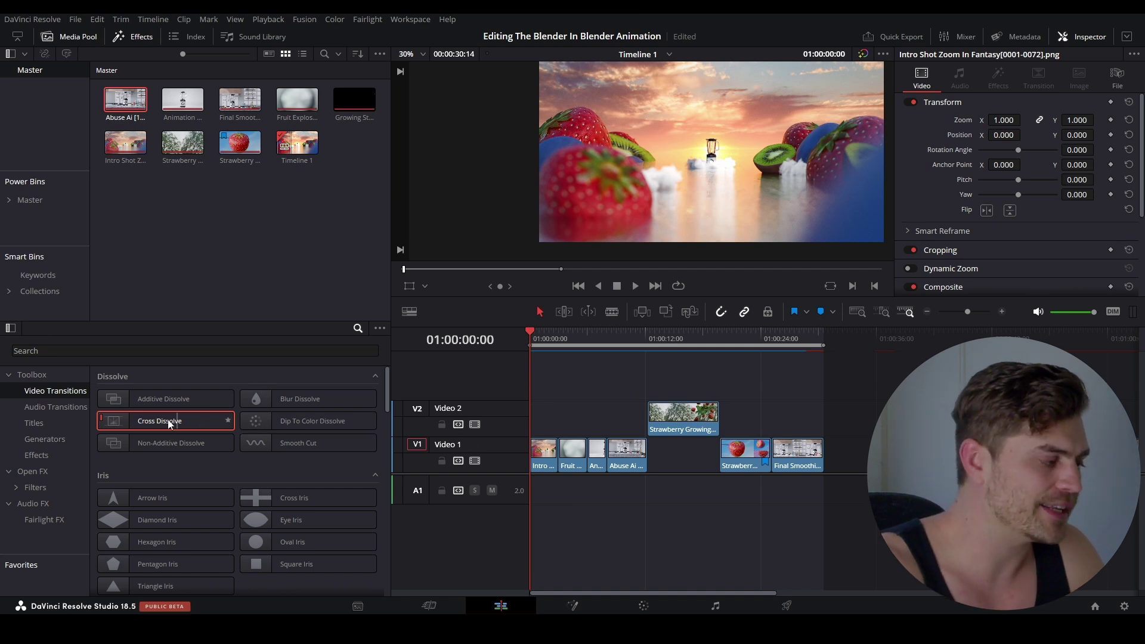
pyautogui.moveTo(152, 420); pyautogui.dragTo(221, 426)
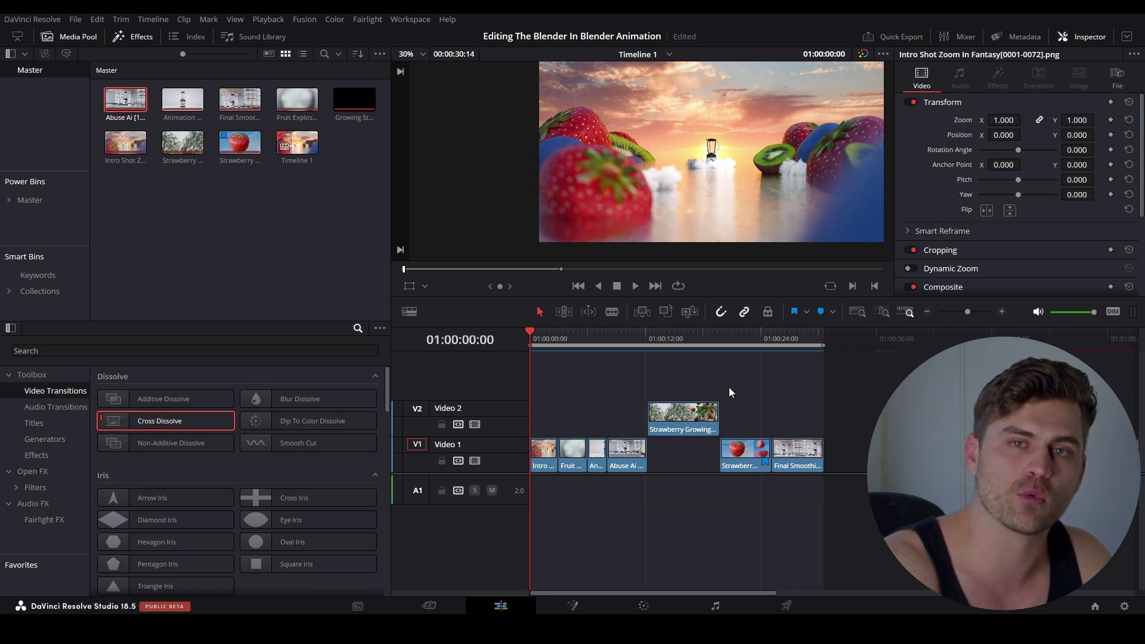
# Step: Set the timeline's out point at 01:00:30:12, the last frame of the final smoothie clip, and save the project
pyautogui.click(821, 339)
pyautogui.press('Left')
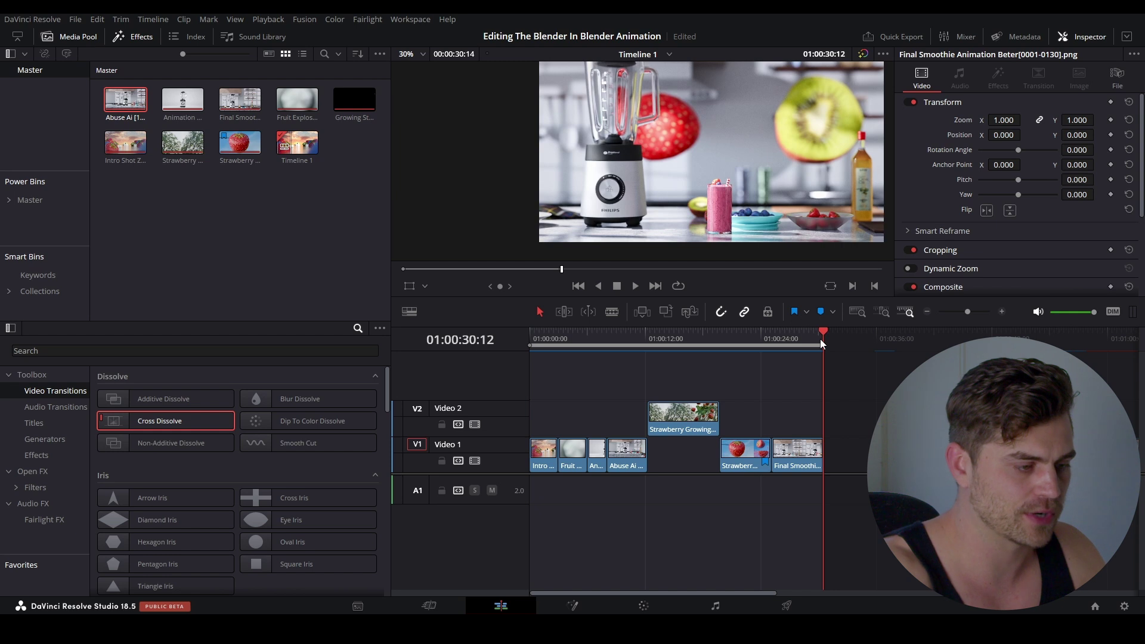
pyautogui.hotkey('ctrl', 's')
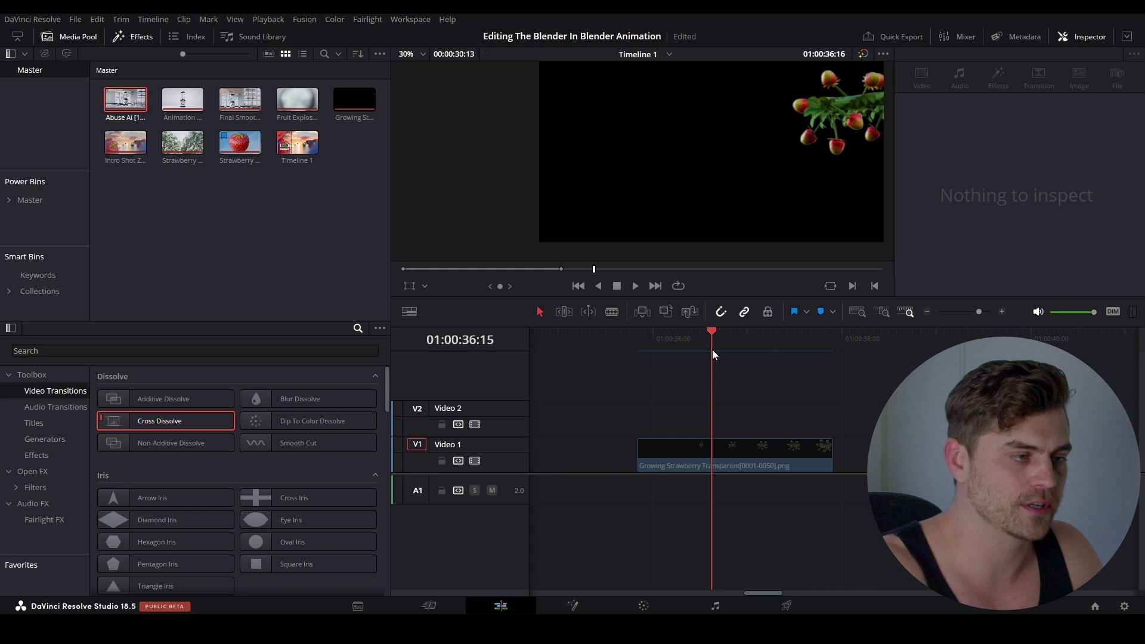
# Step: Examine the Growing Strawberry Transparent clip at 01:00:37:03 and return to the start of the timeline
pyautogui.moveTo(711, 351); pyautogui.dragTo(760, 355)
pyautogui.click(758, 453)
pyautogui.scroll(-5, 757, 446)
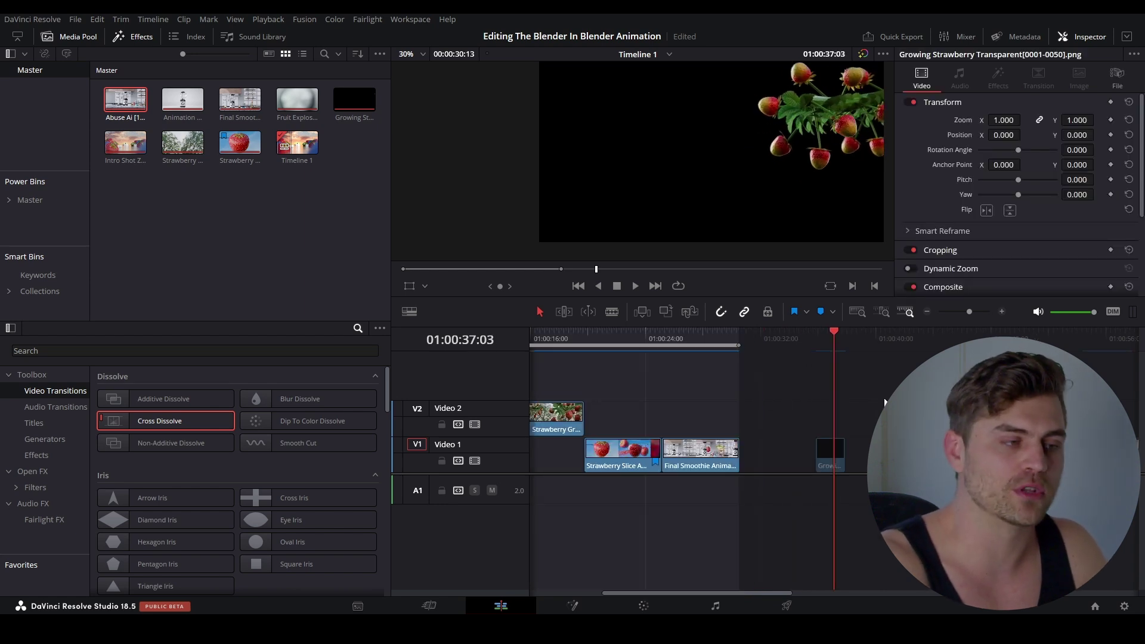
pyautogui.scroll(-1, 762, 119)
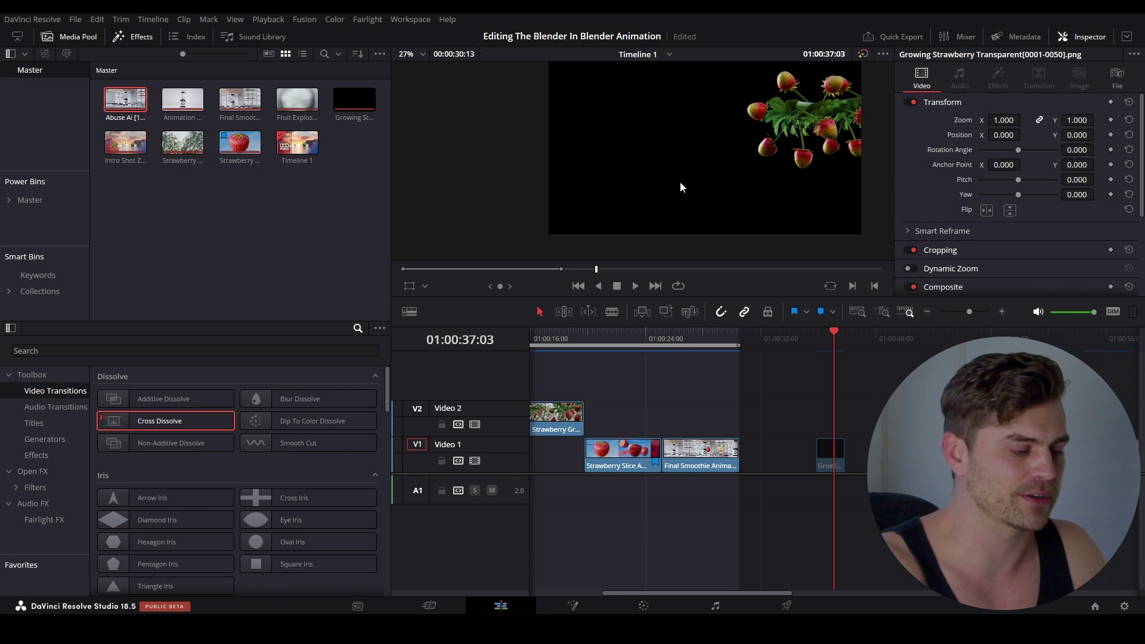
pyautogui.scroll(-3, 716, 386)
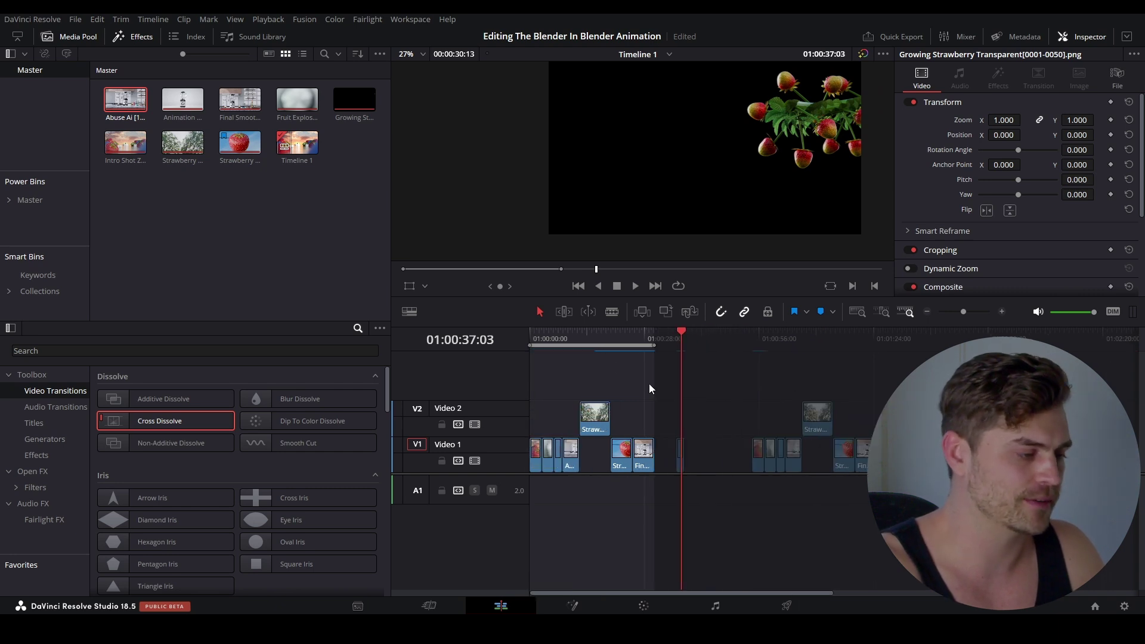
pyautogui.press('Home')
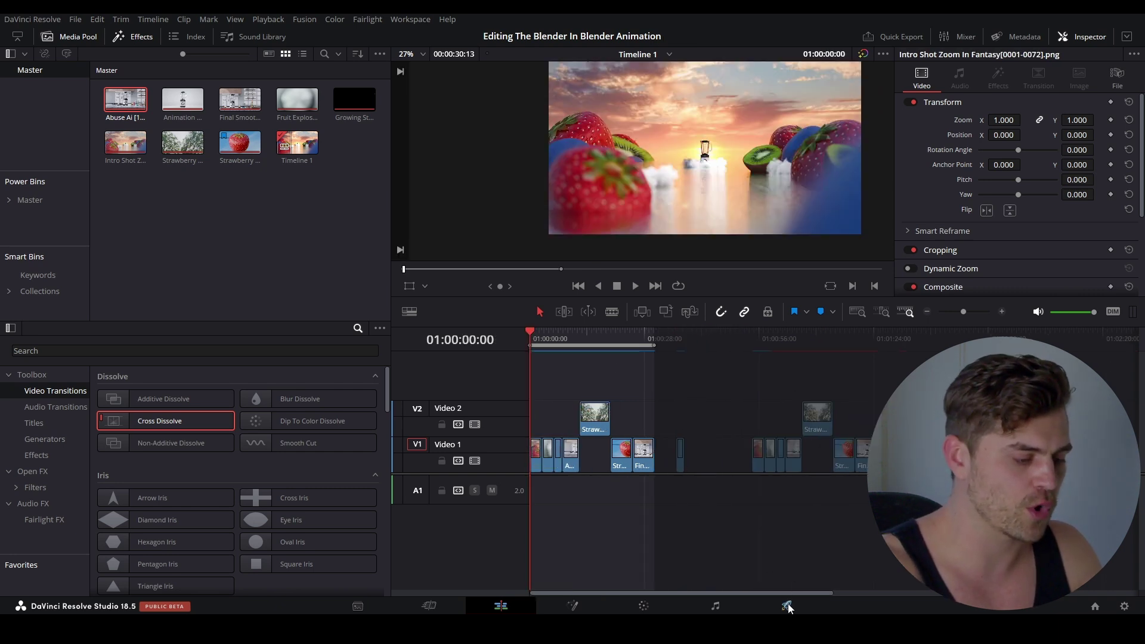
# Step: Render the in/out range as a single MP4 in H.264 at 1920 x 1080, 24 fps, named Blender in Blender MP4 Test 1
pyautogui.click(787, 607)
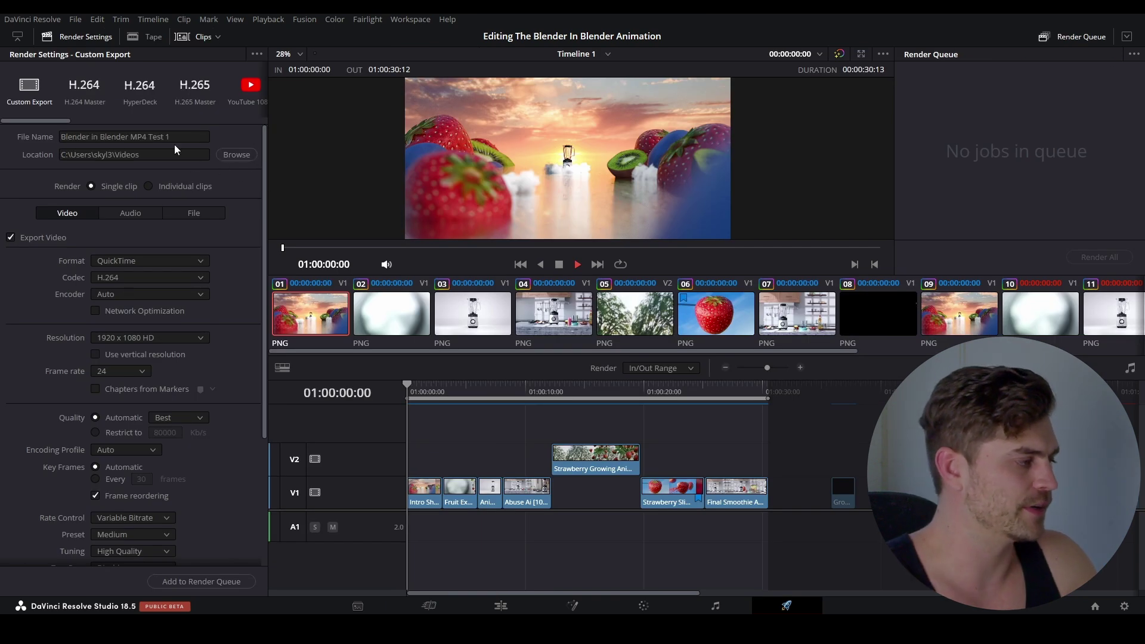
pyautogui.click(132, 261)
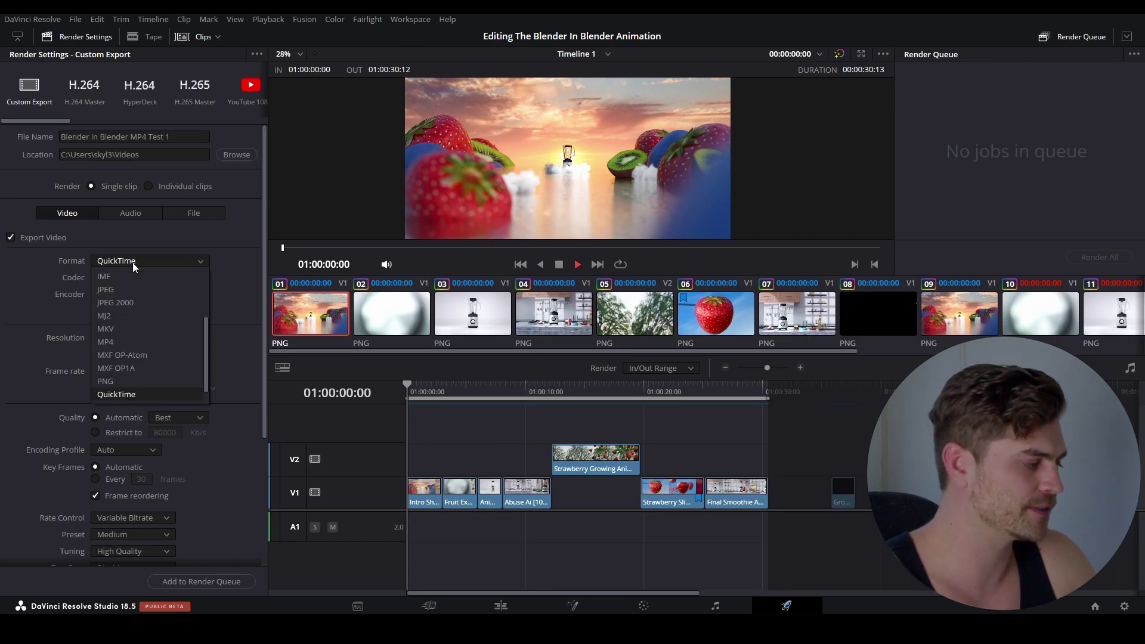
pyautogui.click(123, 342)
pyautogui.scroll(-3, 173, 382)
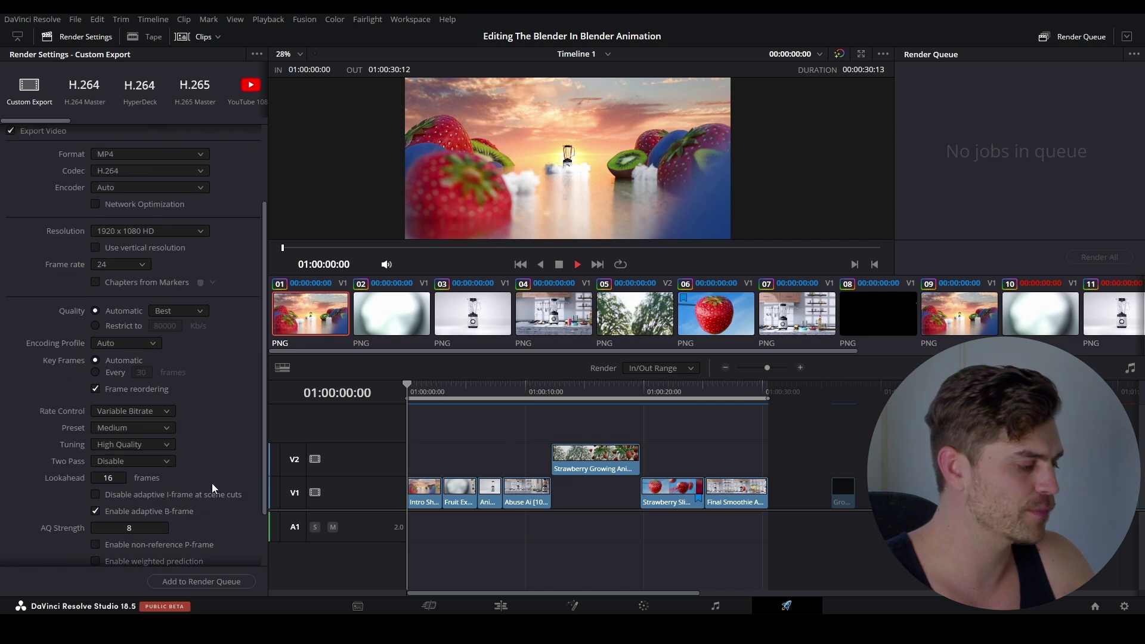
pyautogui.click(210, 582)
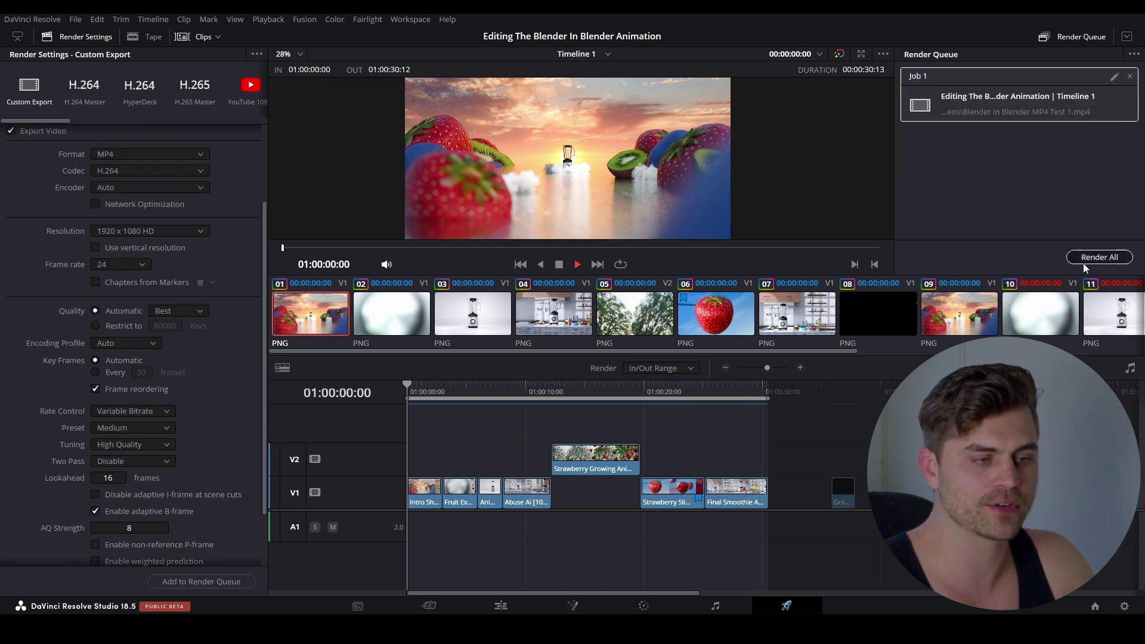
pyautogui.click(1099, 257)
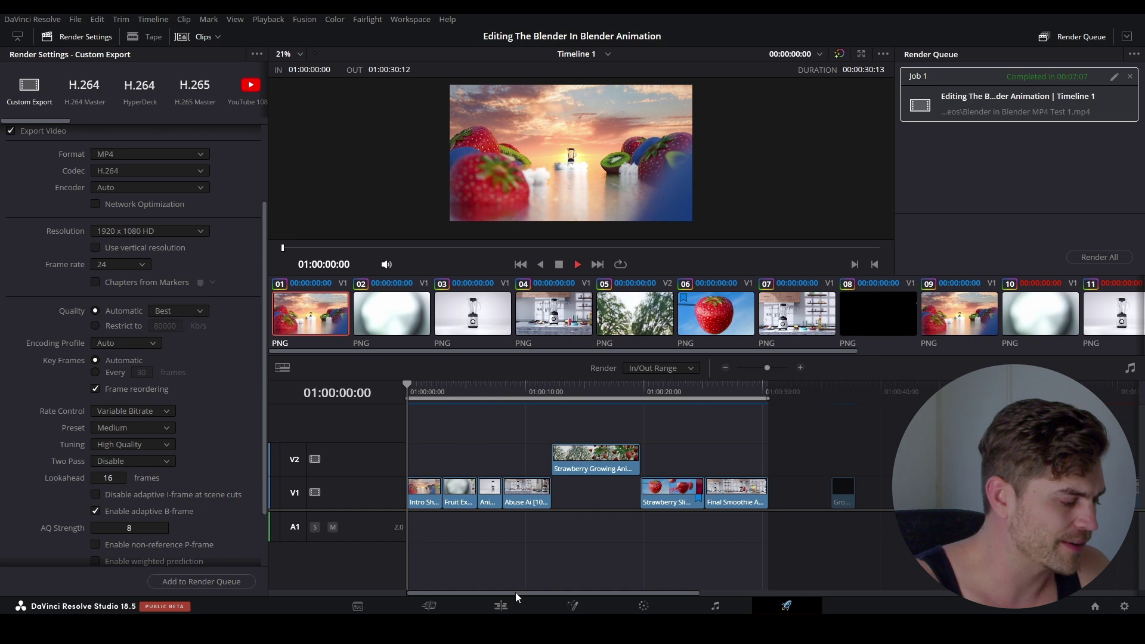
# Step: Import the rendered Blender in Blender MP4 Test 1.mp4, place it on Video 3 from the timeline's start and save the project
pyautogui.click(501, 606)
pyautogui.moveTo(652, 632)
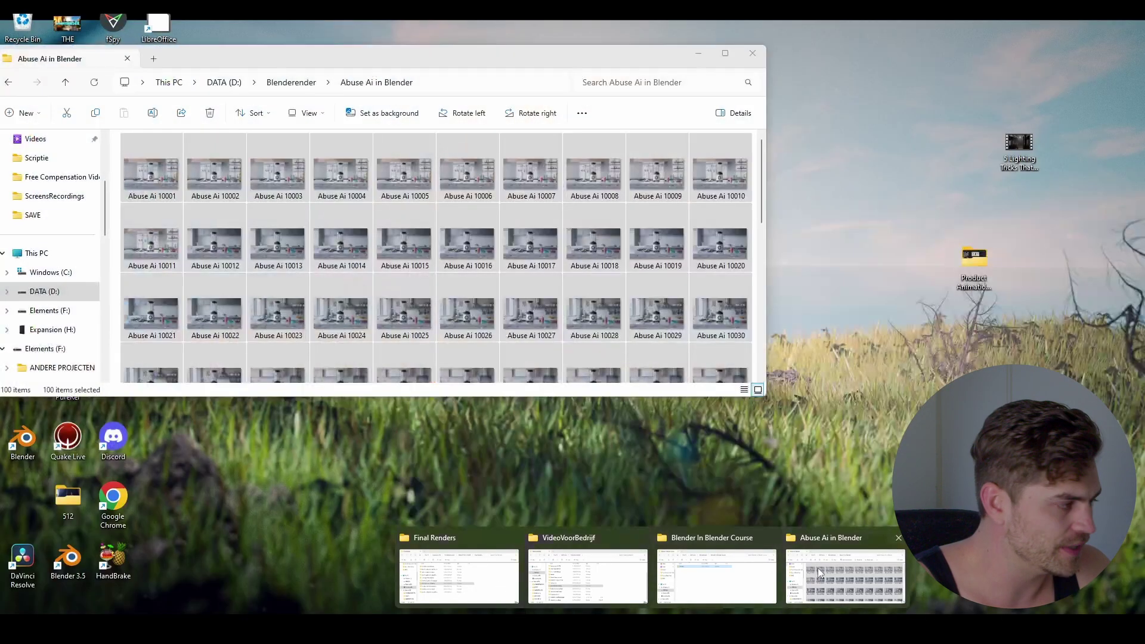
pyautogui.click(817, 568)
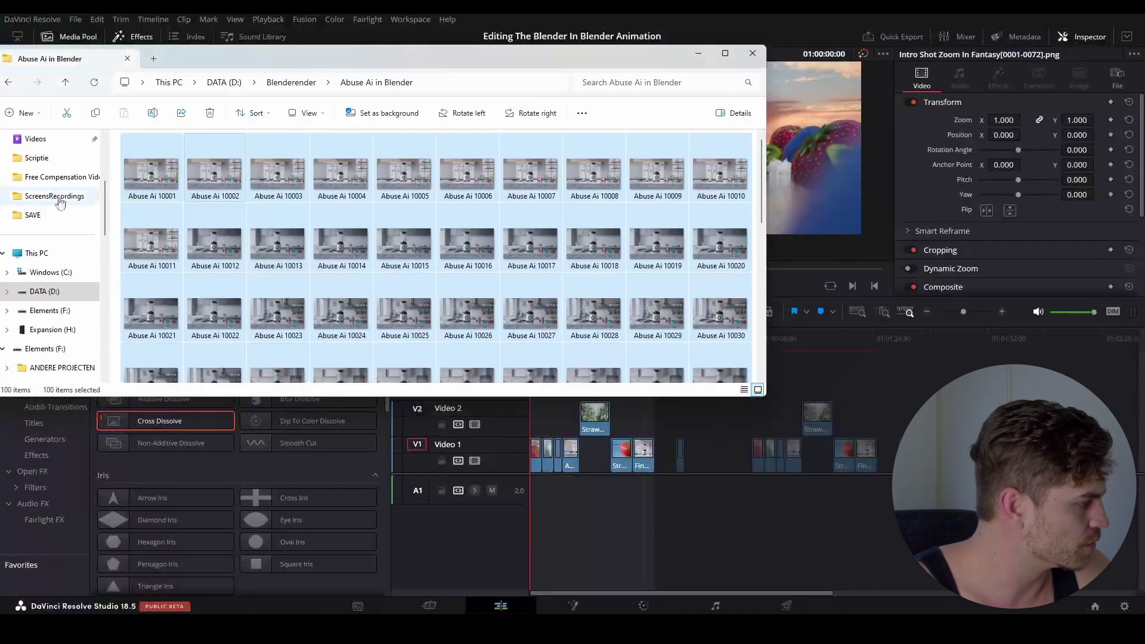
pyautogui.scroll(5, 60, 204)
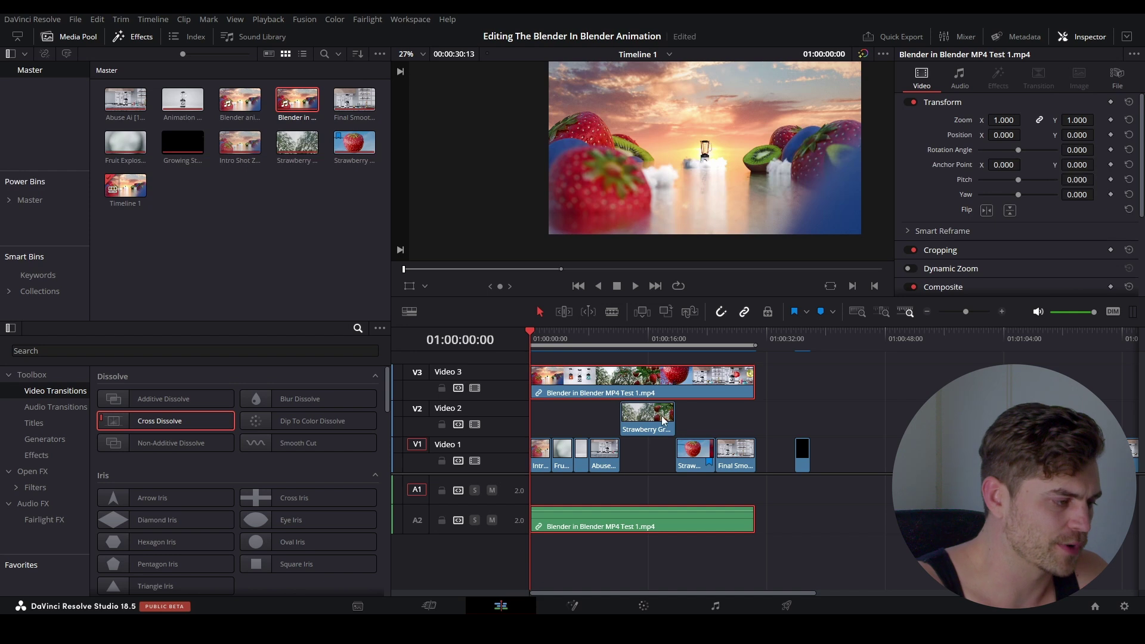
pyautogui.hotkey('ctrl', 's')
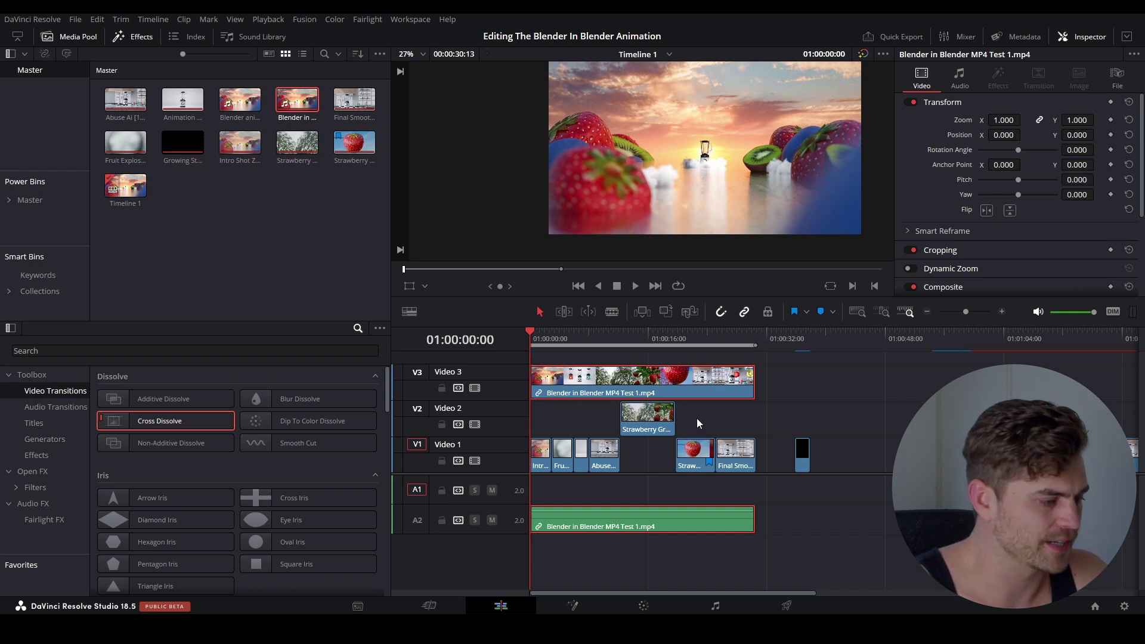
# Step: Cut the MP4 on Video 3 with the blade at every shot change of the original clips below it
pyautogui.scroll(1, 659, 453)
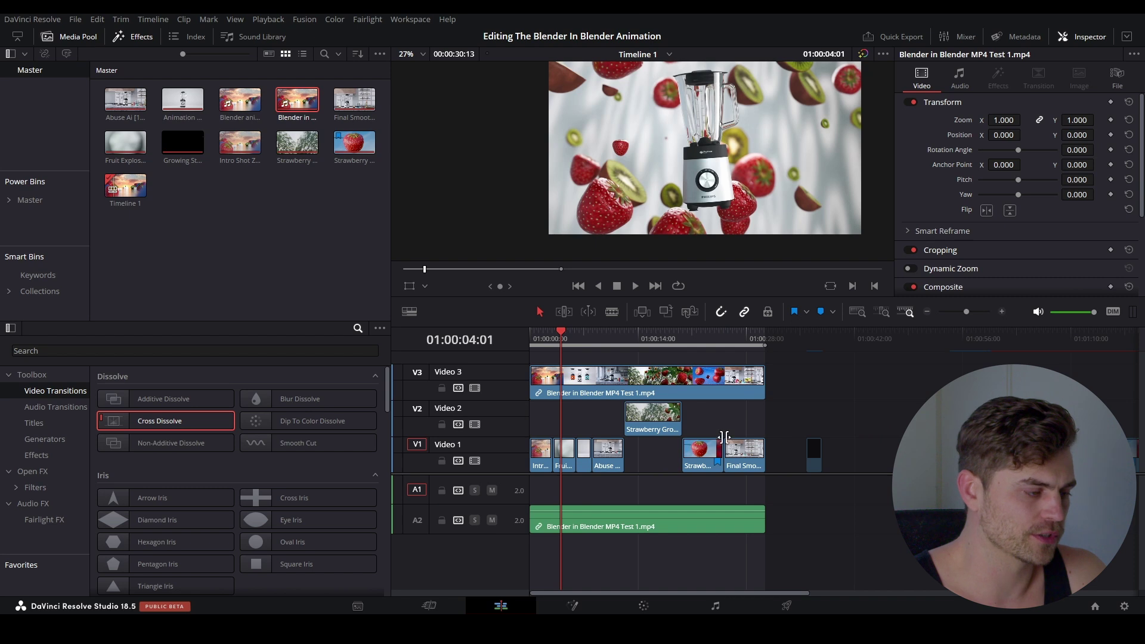
pyautogui.scroll(3, 659, 417)
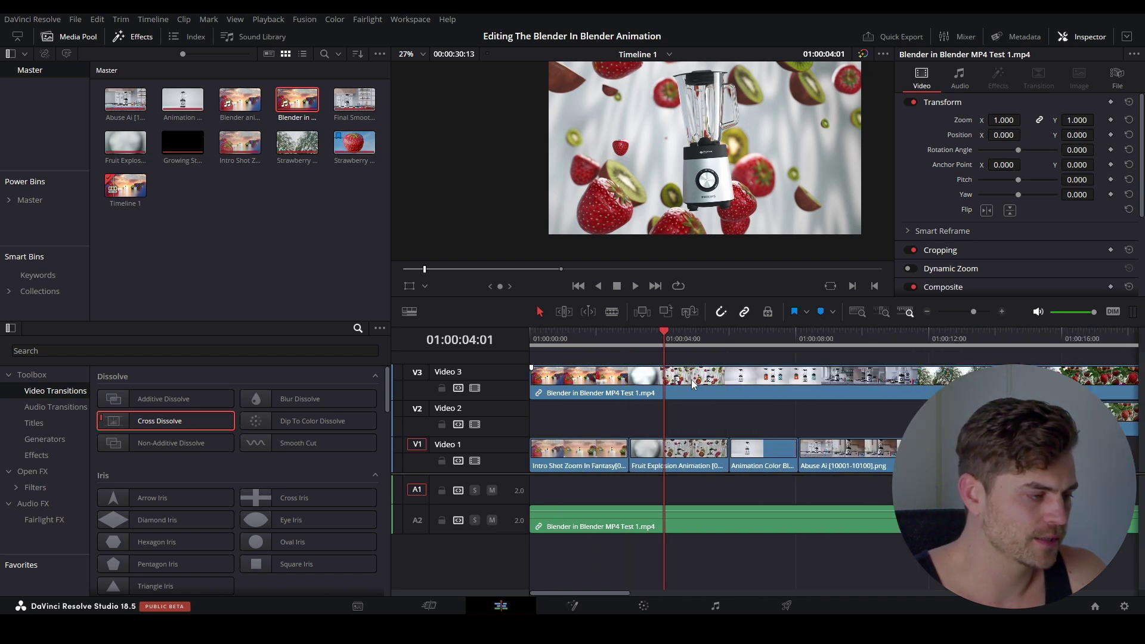
pyautogui.press('b')
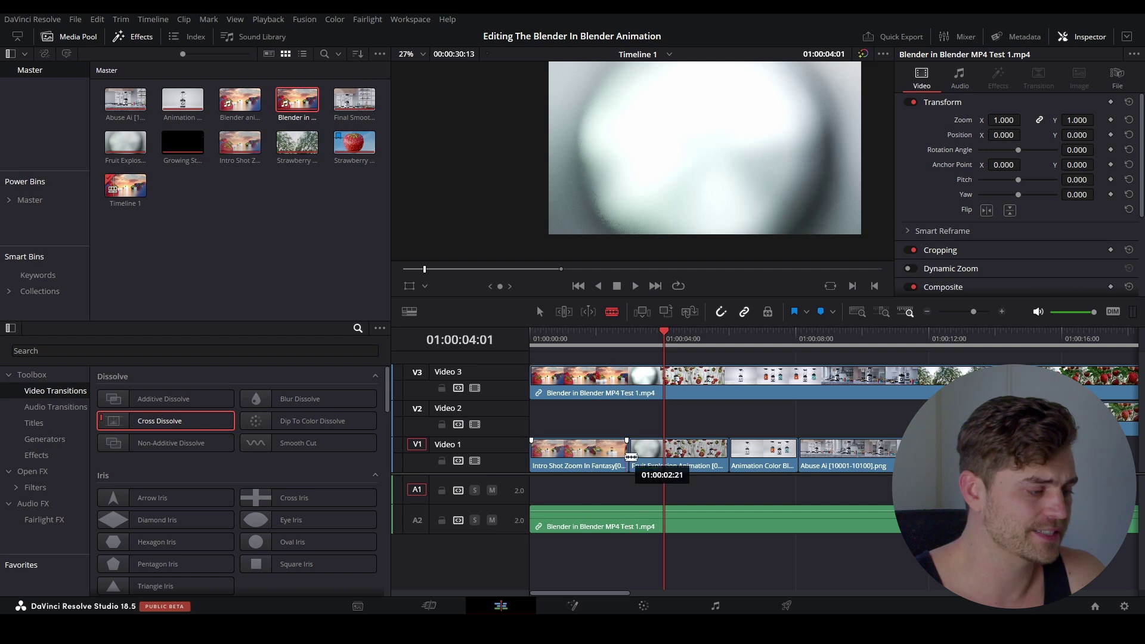
pyautogui.click(633, 379)
pyautogui.click(730, 381)
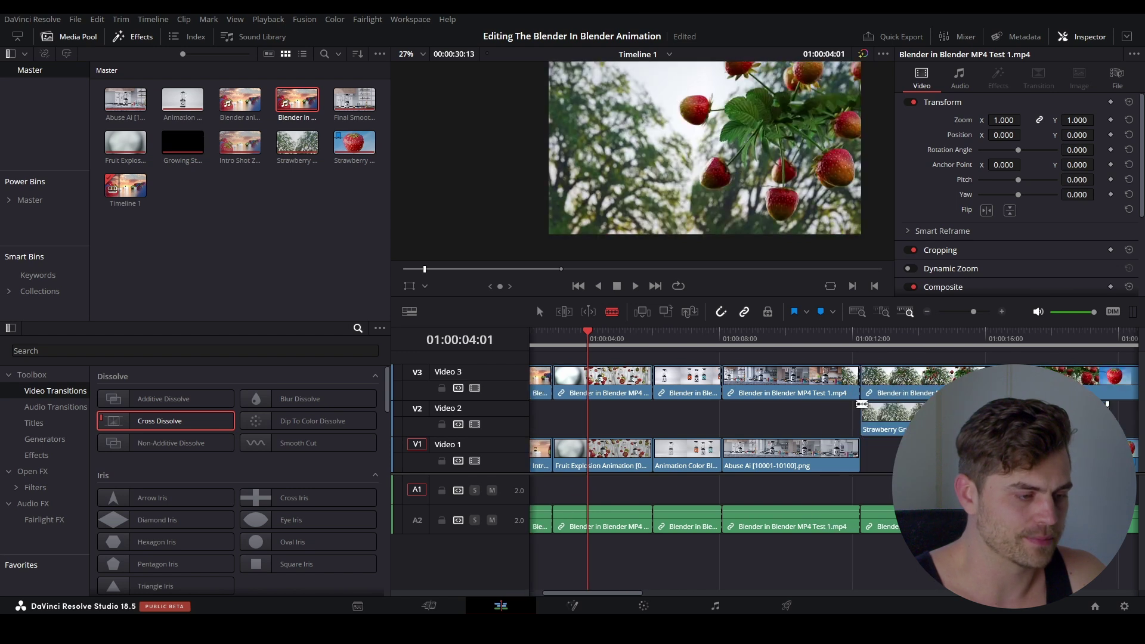
pyautogui.hscroll(5, 813, 409)
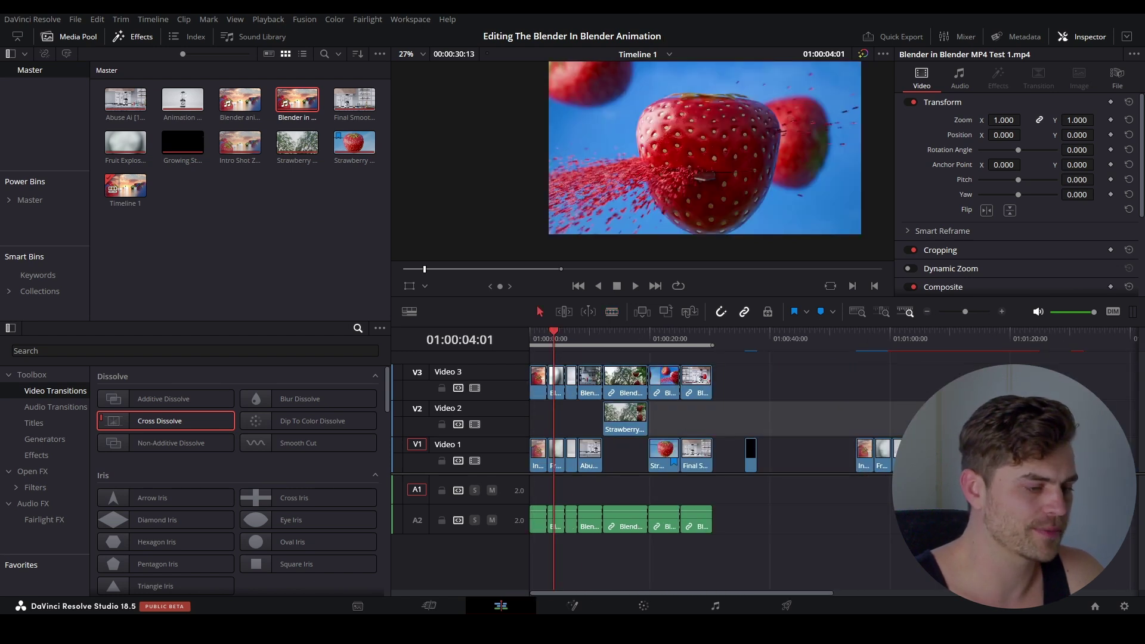
# Step: Move the original clips on Video 1 and Video 2 past 01:00:40:00, placing the growing strawberry clip just ahead of them
pyautogui.moveTo(907, 414); pyautogui.dragTo(525, 472)
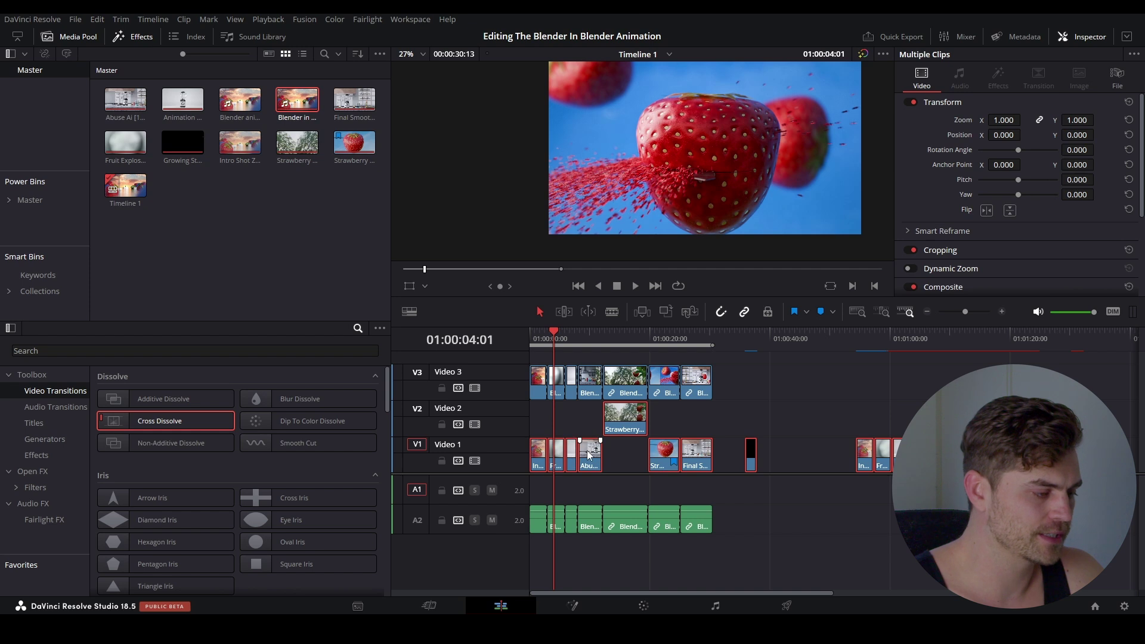
pyautogui.moveTo(590, 455); pyautogui.dragTo(854, 457)
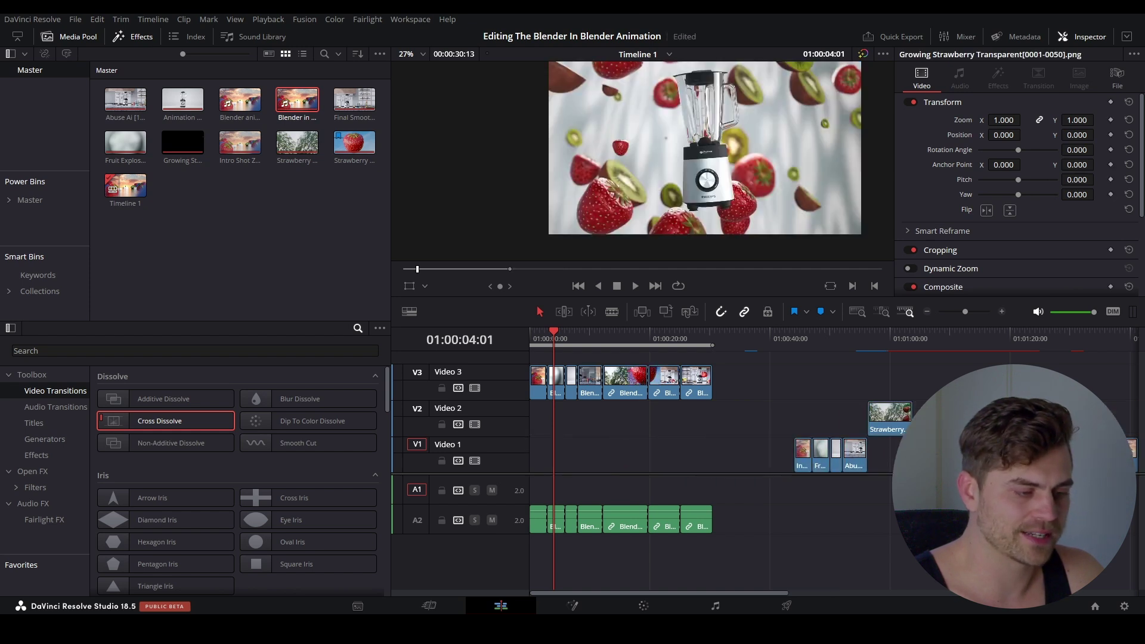
pyautogui.moveTo(930, 457); pyautogui.dragTo(739, 456)
# Step: Move all the cut MP4 segments with their audio down to Video 1 and Audio 1, keeping their timing
pyautogui.moveTo(732, 376); pyautogui.dragTo(530, 387)
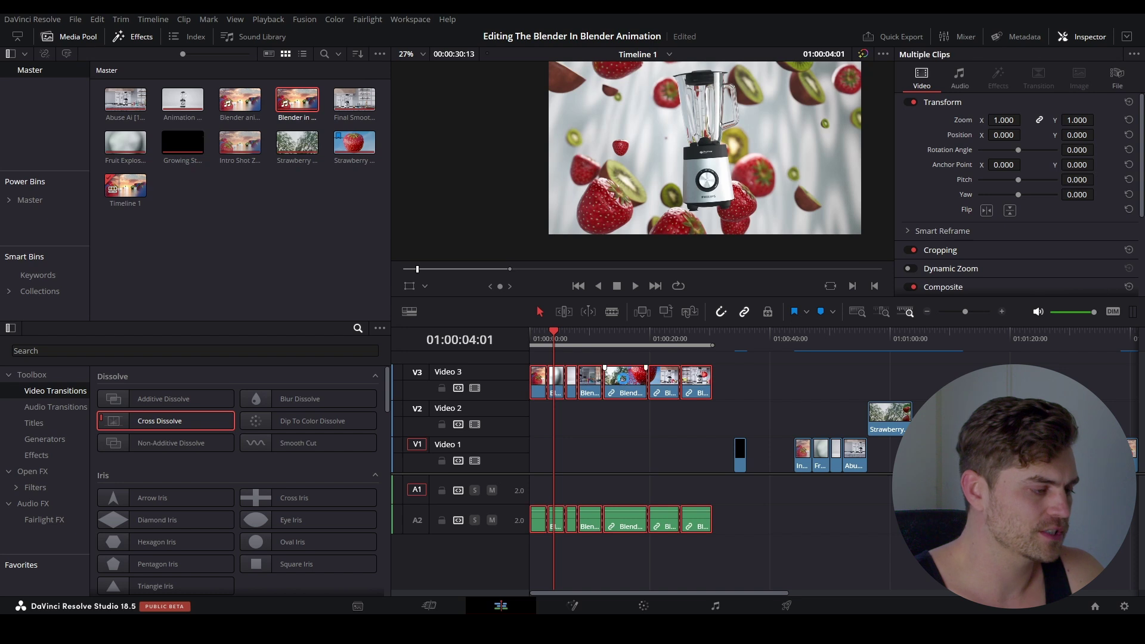
pyautogui.moveTo(626, 384); pyautogui.dragTo(625, 456)
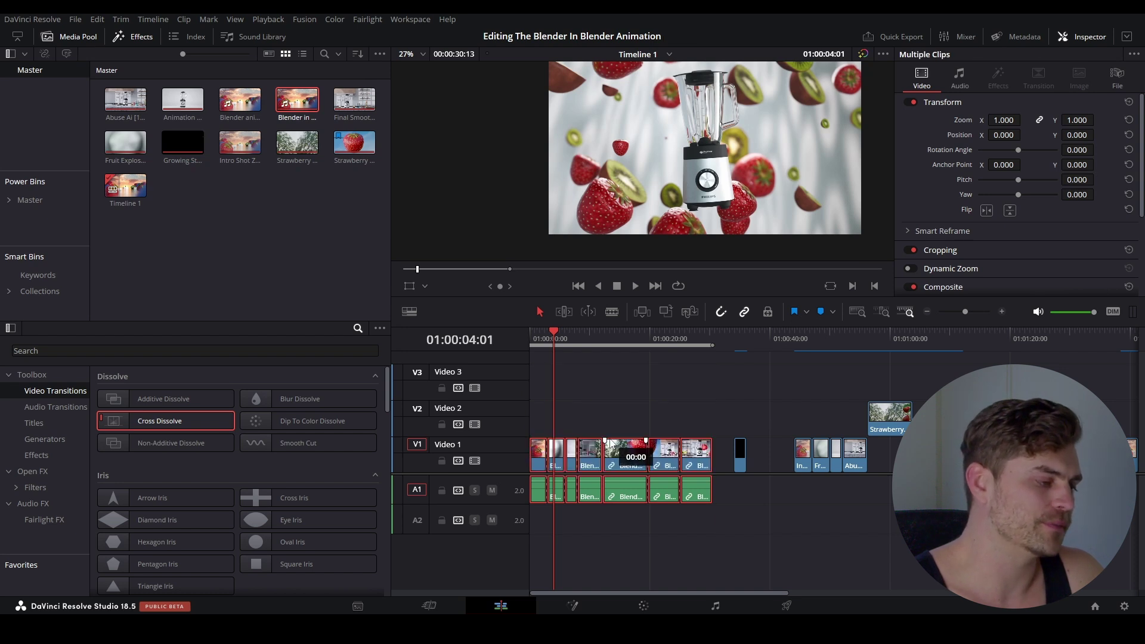
# Step: Play the MP4 edit from the start to 01:00:04:07 to review the cut from the intro to the fruit explosion
pyautogui.press('Home')
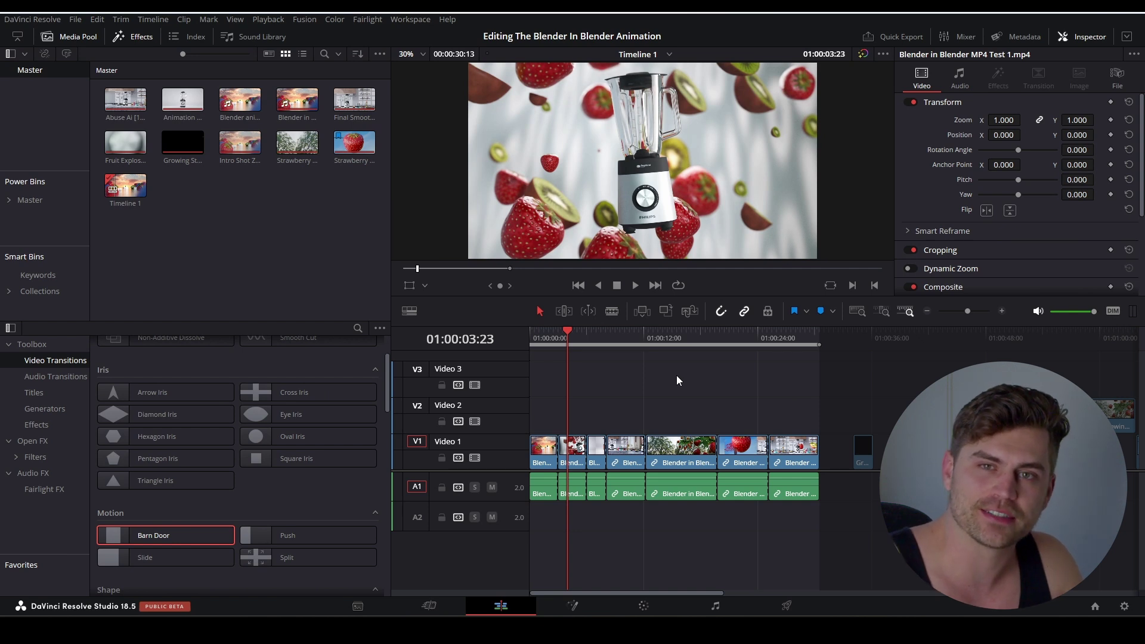
pyautogui.hotkey('ctrl', '=')
pyautogui.press('space')
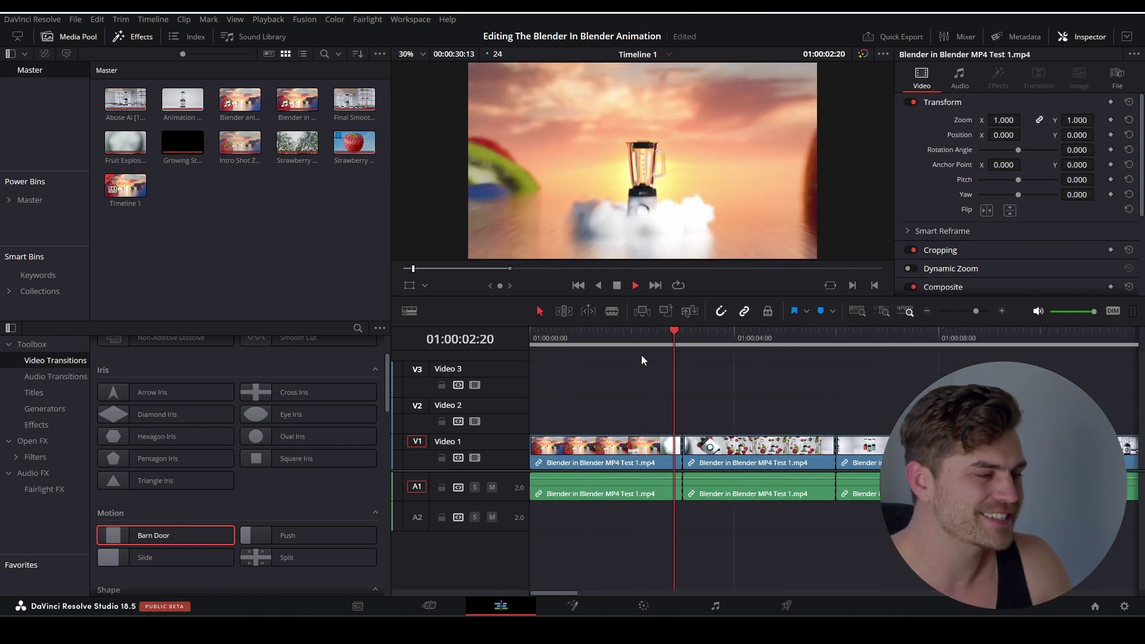
pyautogui.press('space')
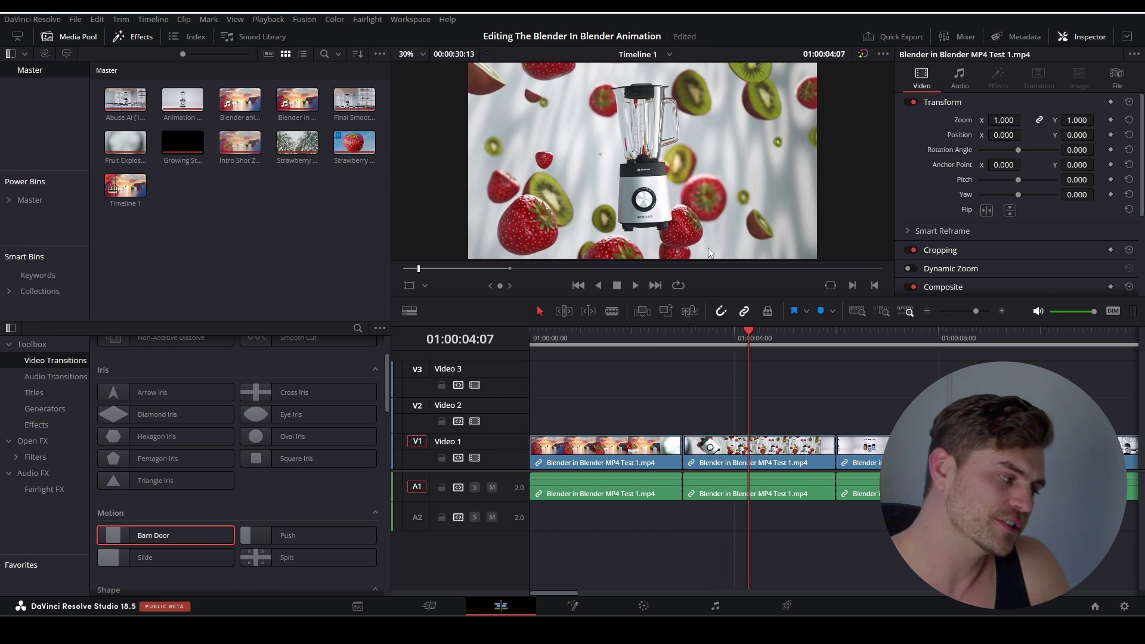
# Step: Apply a Glow transition at the cut between the intro and fruit explosion segments on Video 1, and play it
pyautogui.scroll(2, 232, 398)
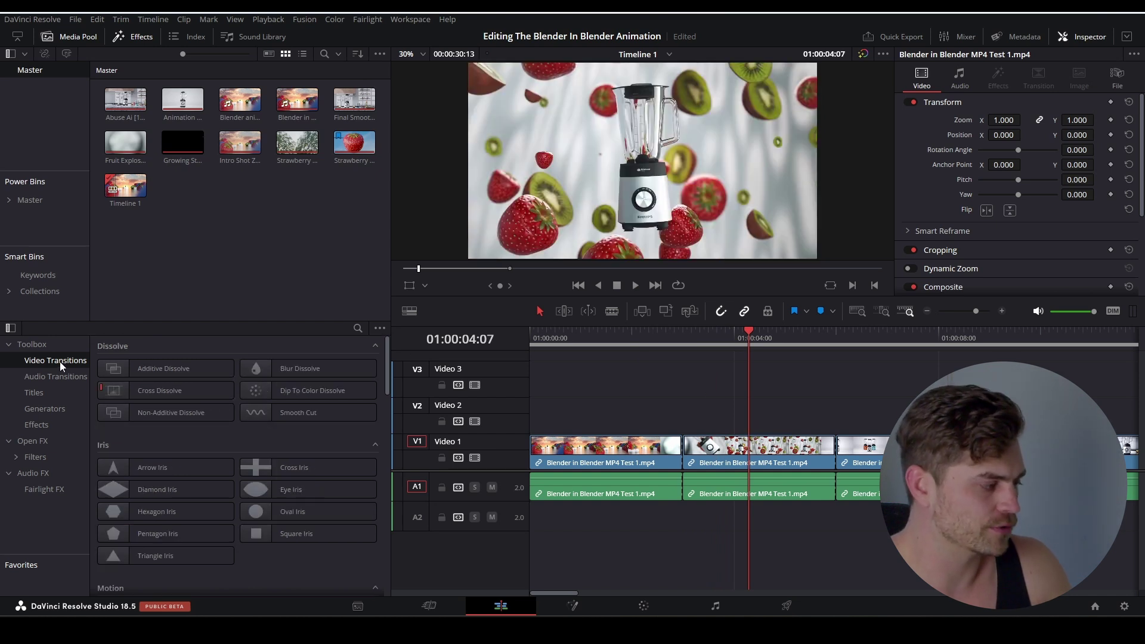
pyautogui.click(358, 328)
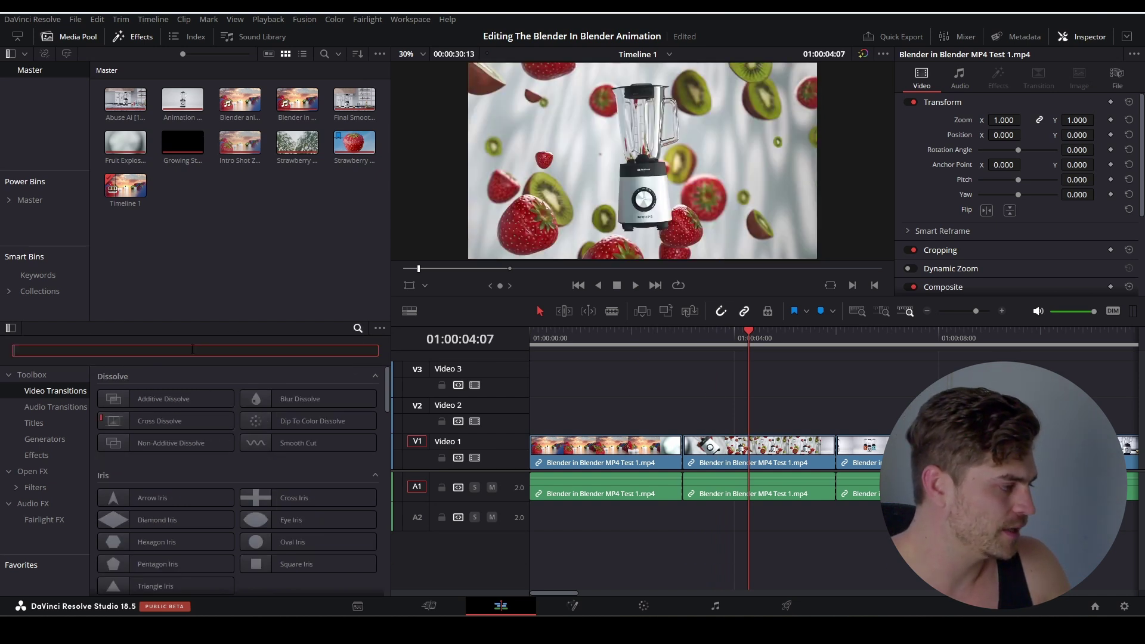
pyautogui.write('glow')
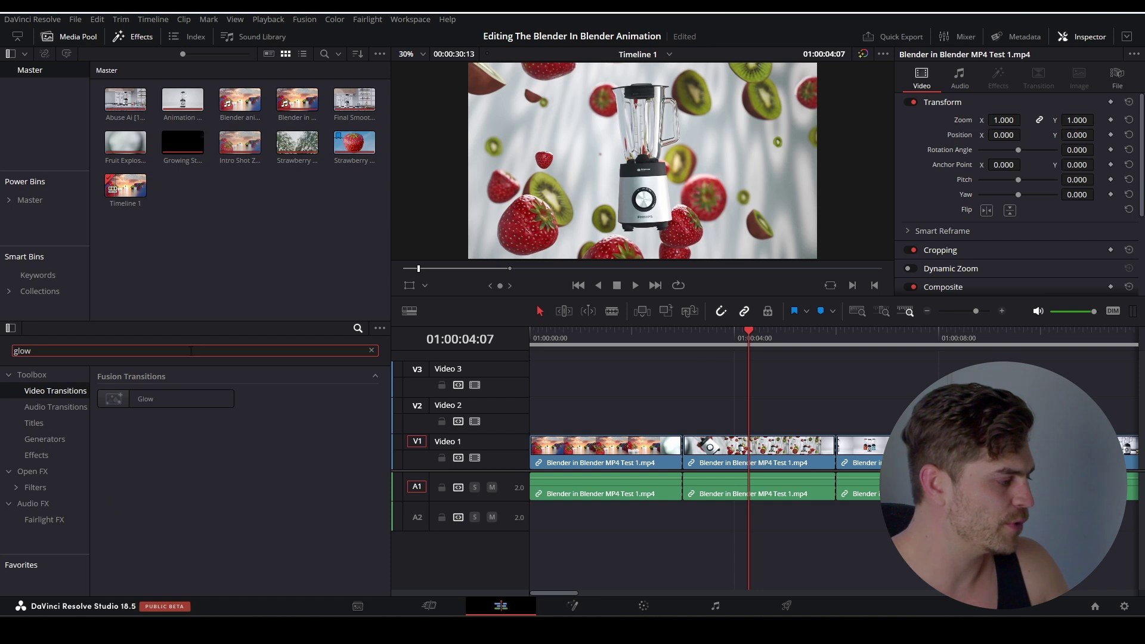
pyautogui.moveTo(146, 399); pyautogui.dragTo(680, 446)
pyautogui.click(640, 344)
pyautogui.press('space')
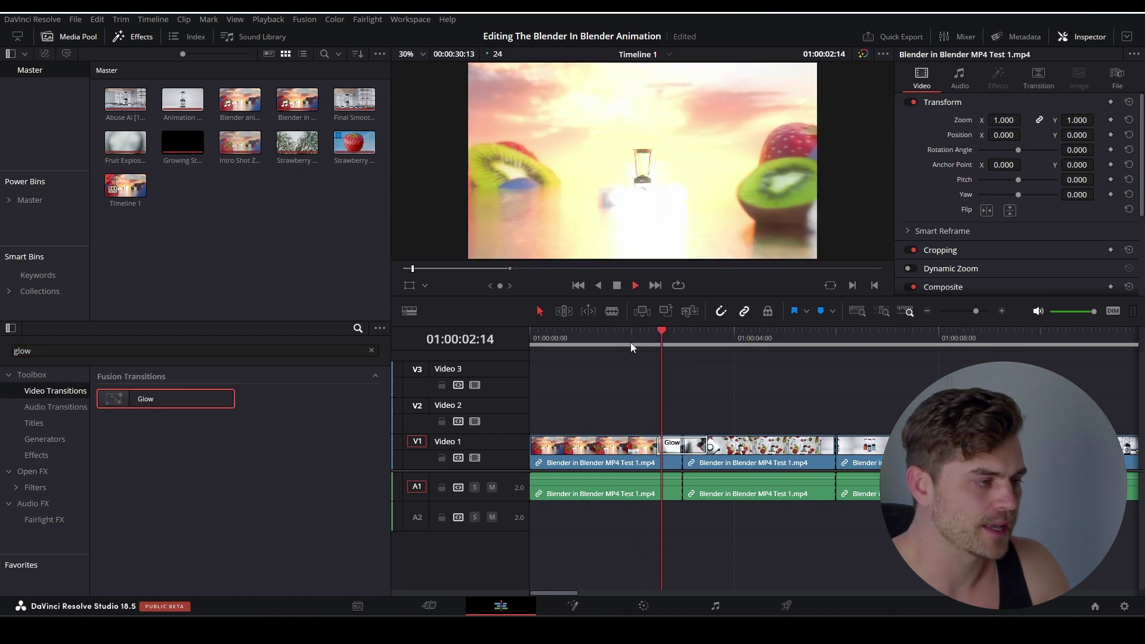
# Step: Shorten the Glow transition to 4 frames, centred on the cut, and replay the change from the intro to the fruit explosion
pyautogui.scroll(2, 692, 456)
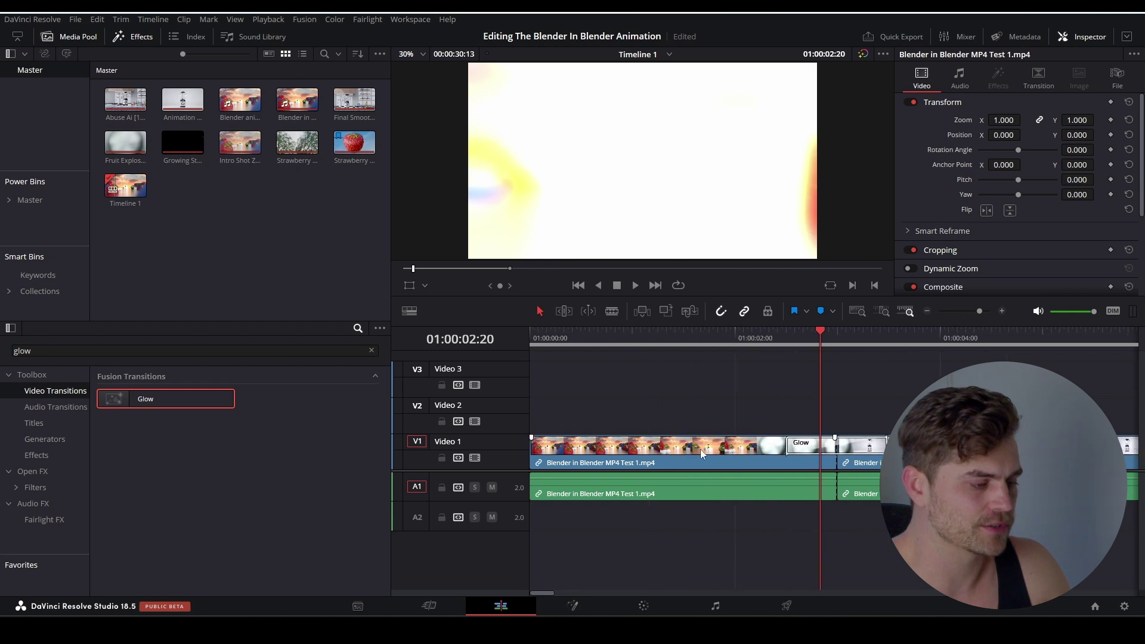
pyautogui.click(800, 442)
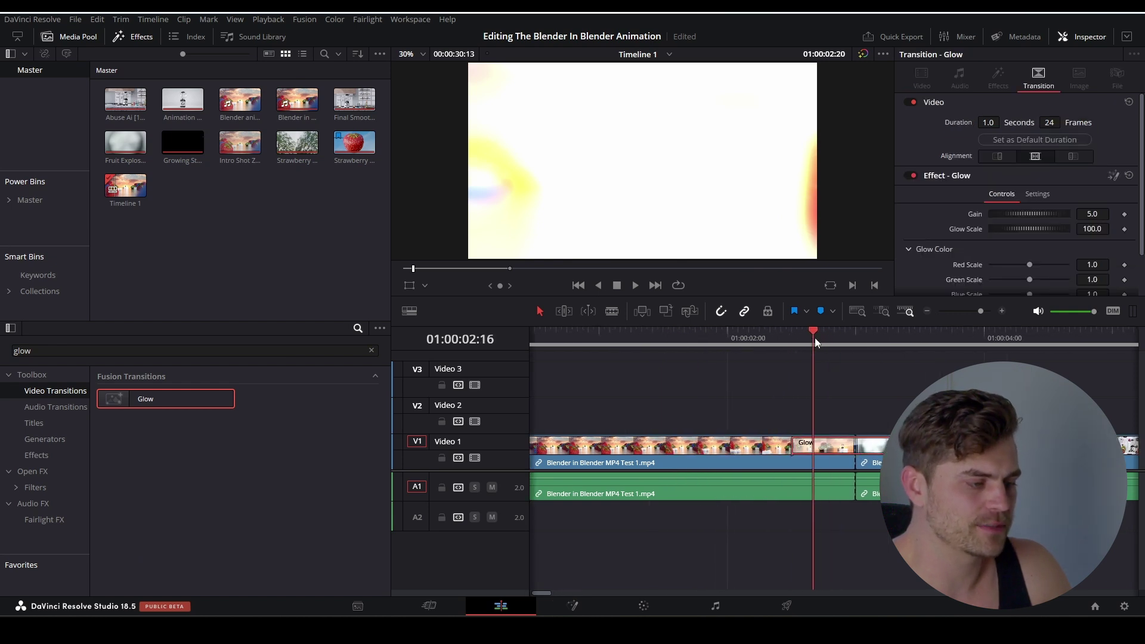
pyautogui.moveTo(815, 342); pyautogui.dragTo(845, 358)
pyautogui.moveTo(794, 448); pyautogui.dragTo(838, 448)
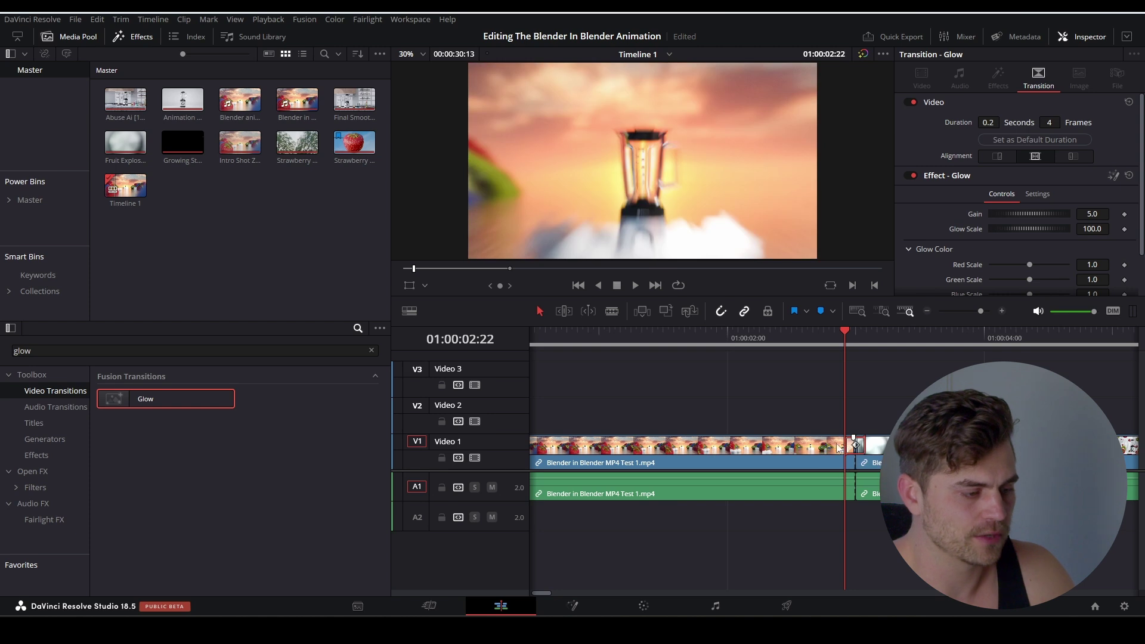
pyautogui.press('space')
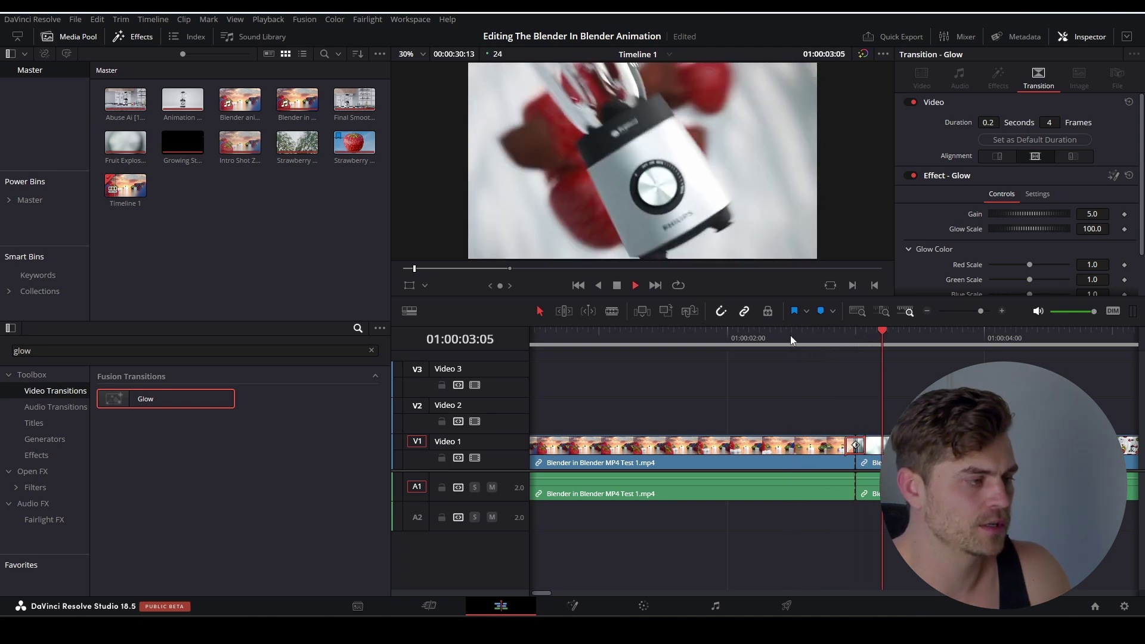
pyautogui.click(791, 338)
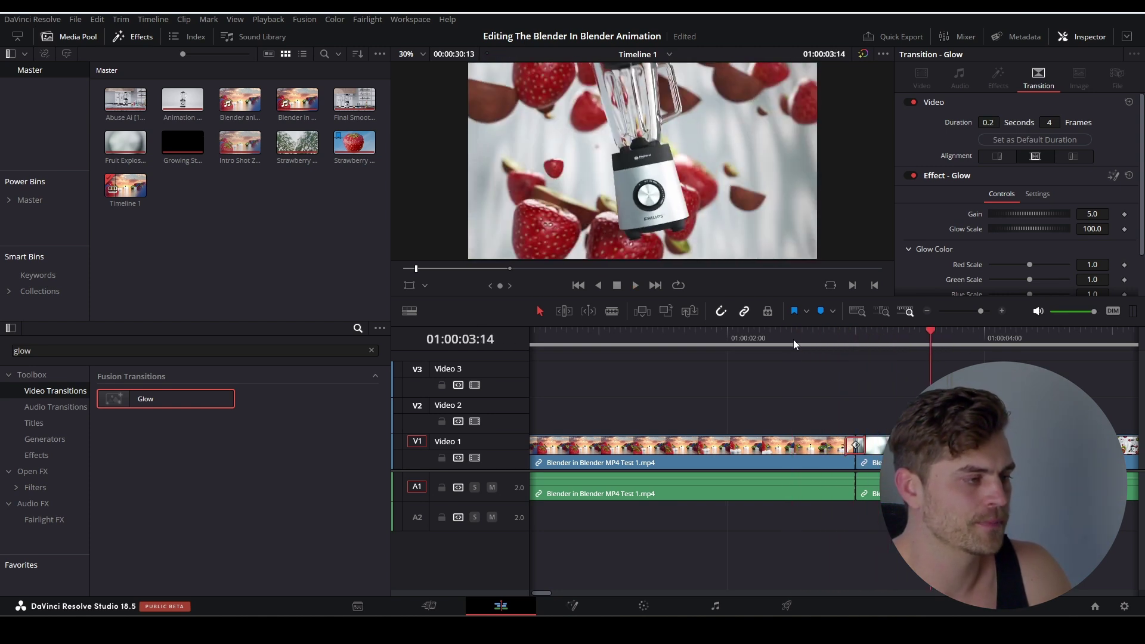
pyautogui.click(793, 338)
# Step: Move the three-blender segment to Video 2 starting at 01:00:05:18, give it a short fade-in over the fruit explosion, and play the overlap
pyautogui.scroll(-3, 814, 409)
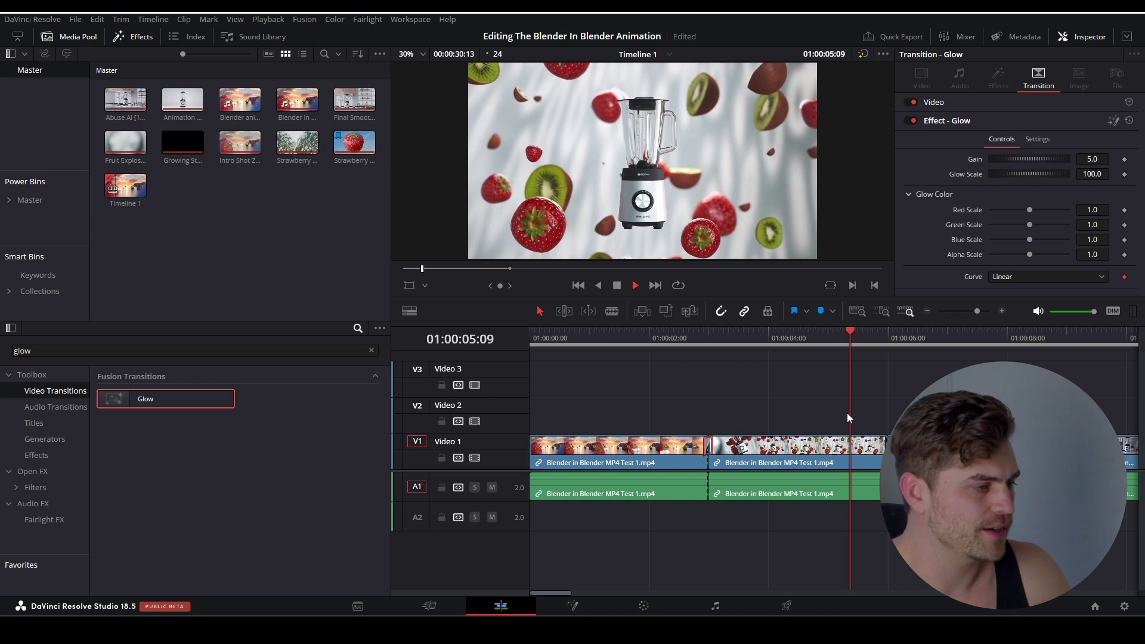
pyautogui.hscroll(2, 732, 395)
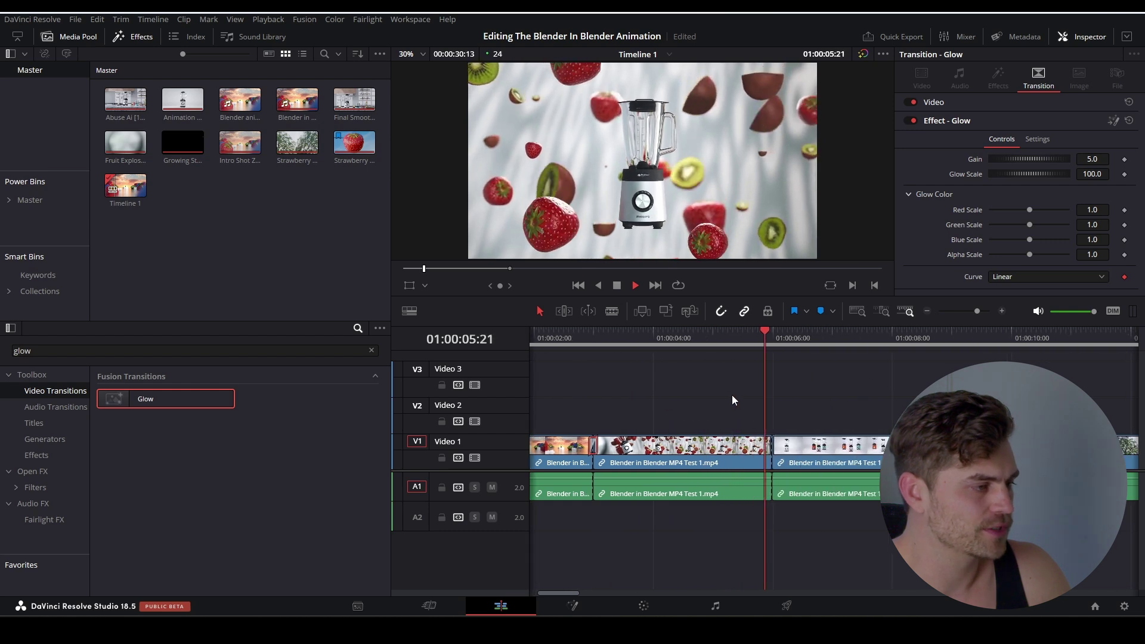
pyautogui.click(733, 338)
pyautogui.moveTo(794, 454); pyautogui.dragTo(796, 428)
pyautogui.scroll(2, 805, 432)
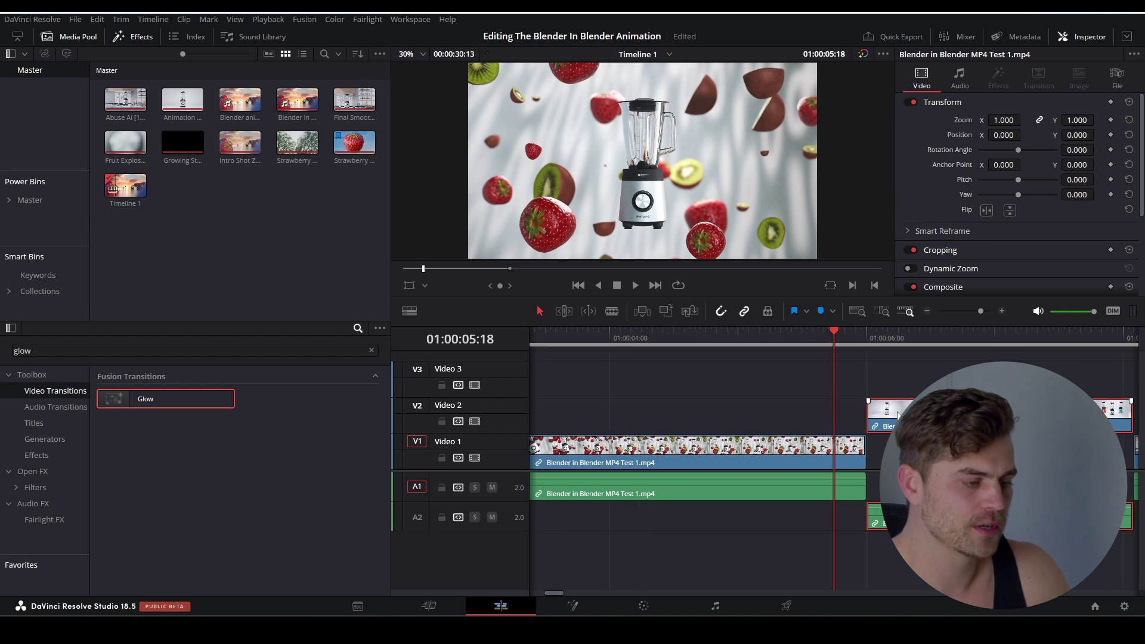
pyautogui.moveTo(894, 416); pyautogui.dragTo(861, 416)
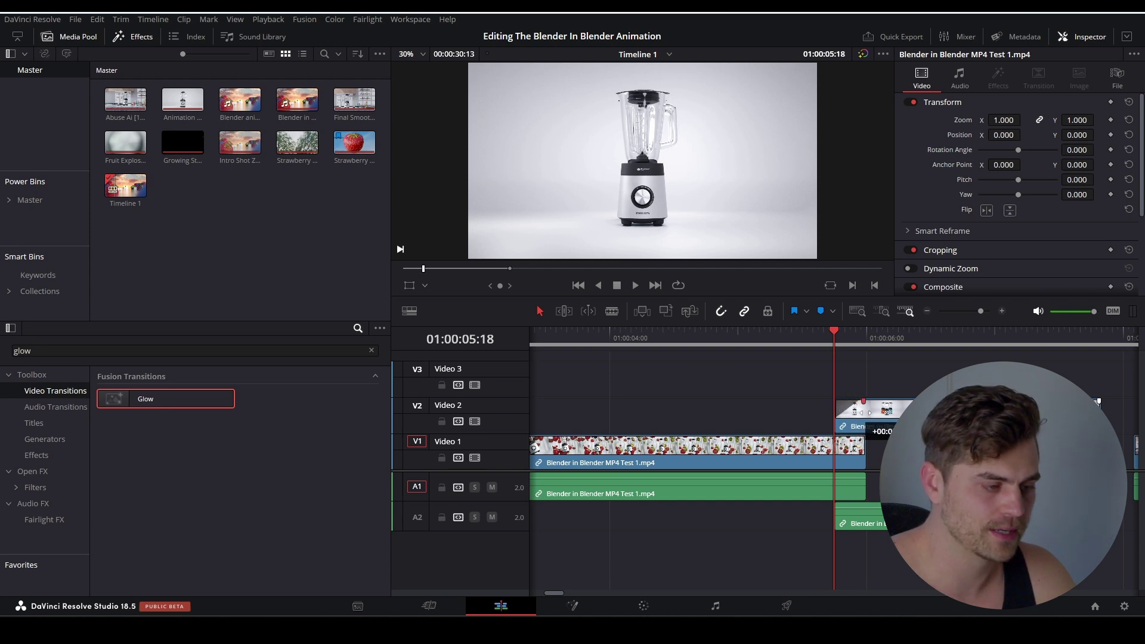
pyautogui.click(810, 341)
pyautogui.press('space')
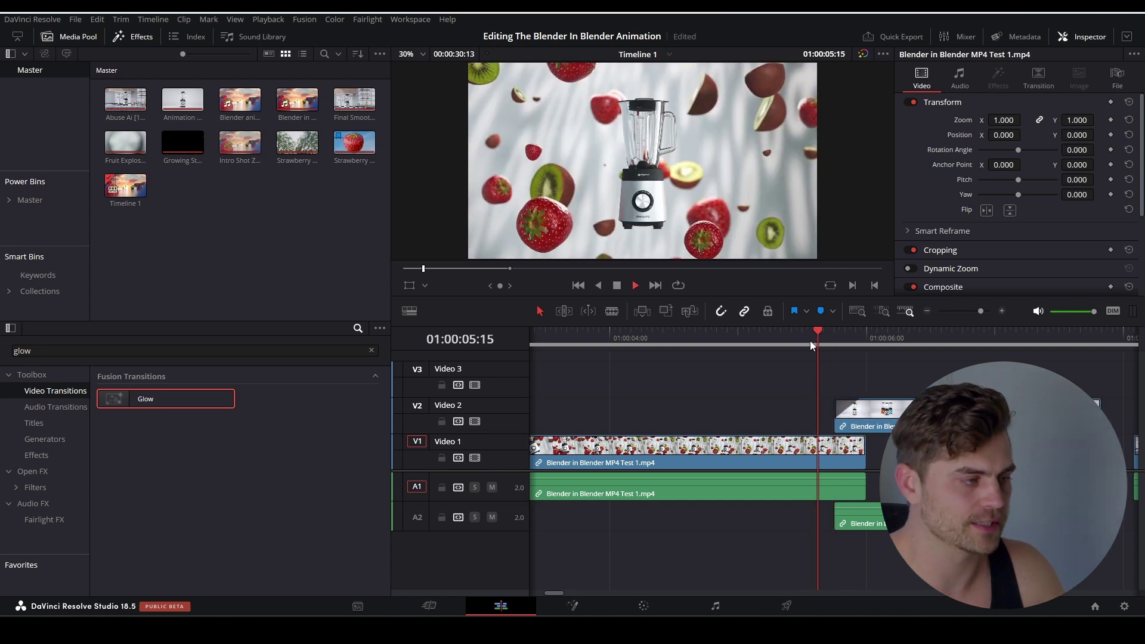
pyautogui.click(809, 341)
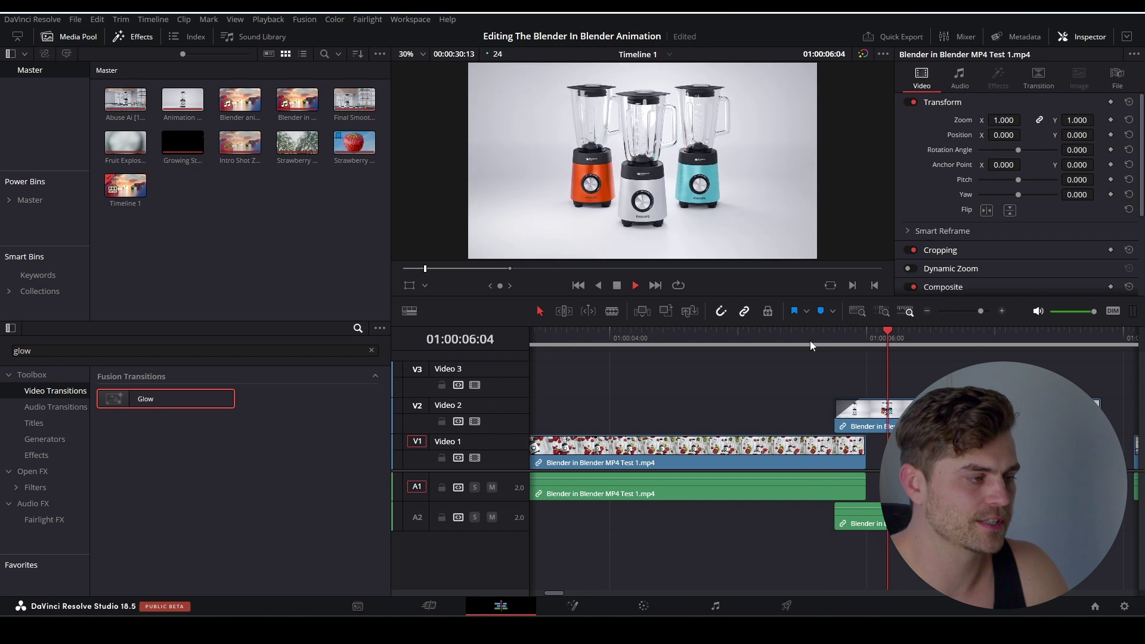
pyautogui.click(810, 341)
pyautogui.click(810, 342)
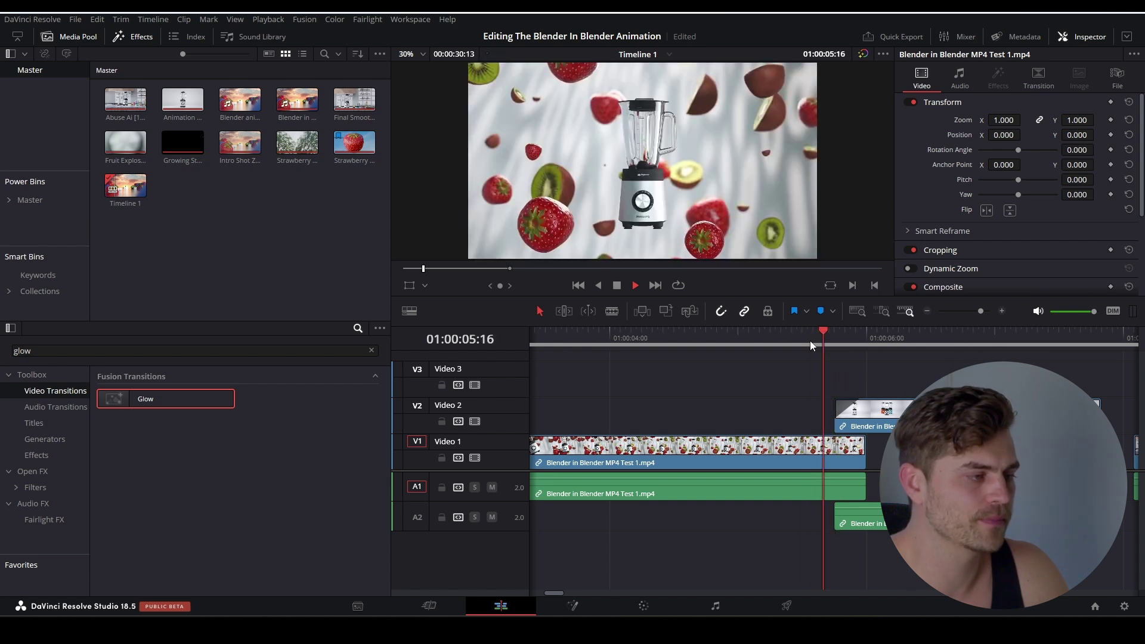
# Step: Shift the kitchen segment a few frames earlier under the three-blender segment, fade out the latter's end over it, and play the overlap
pyautogui.scroll(-1, 768, 374)
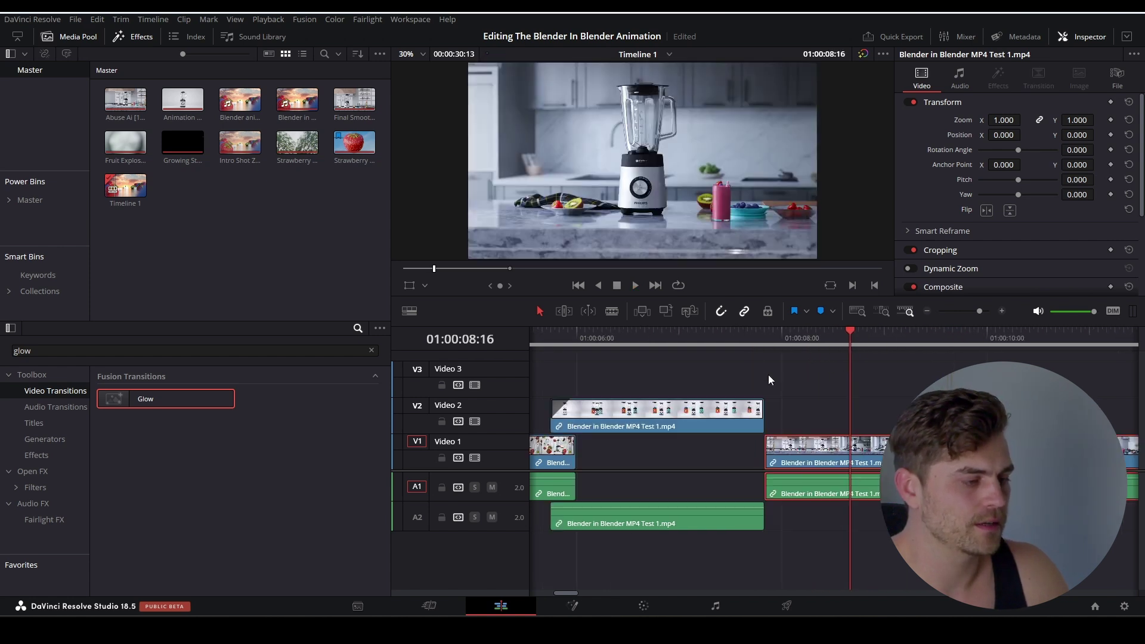
pyautogui.click(750, 346)
pyautogui.press('space')
pyautogui.scroll(2, 805, 387)
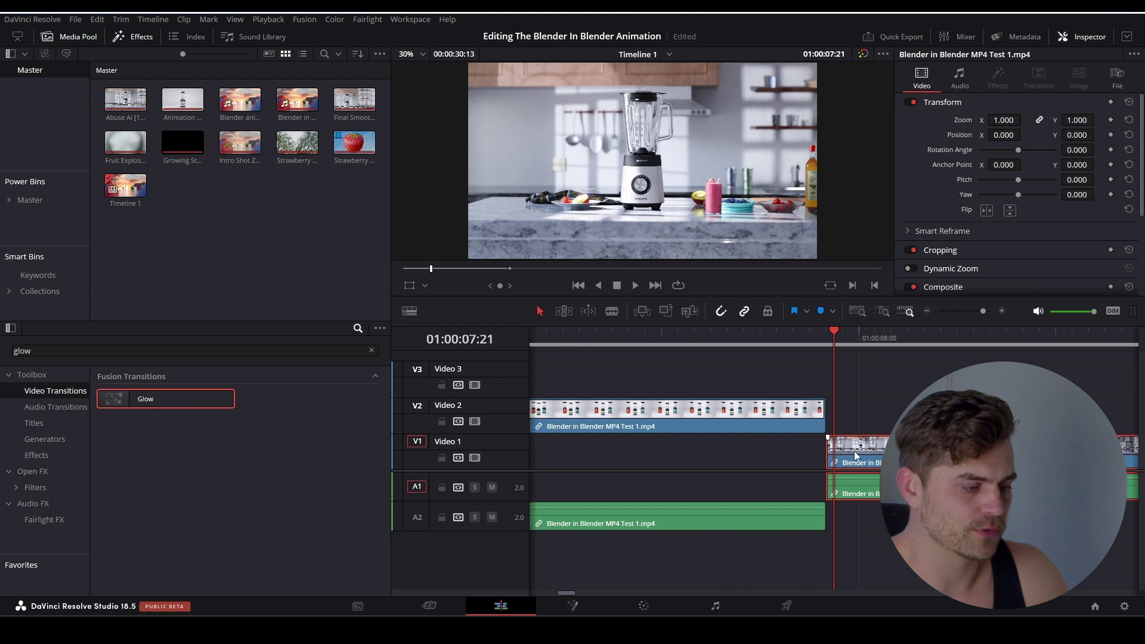
pyautogui.moveTo(837, 455); pyautogui.dragTo(819, 457)
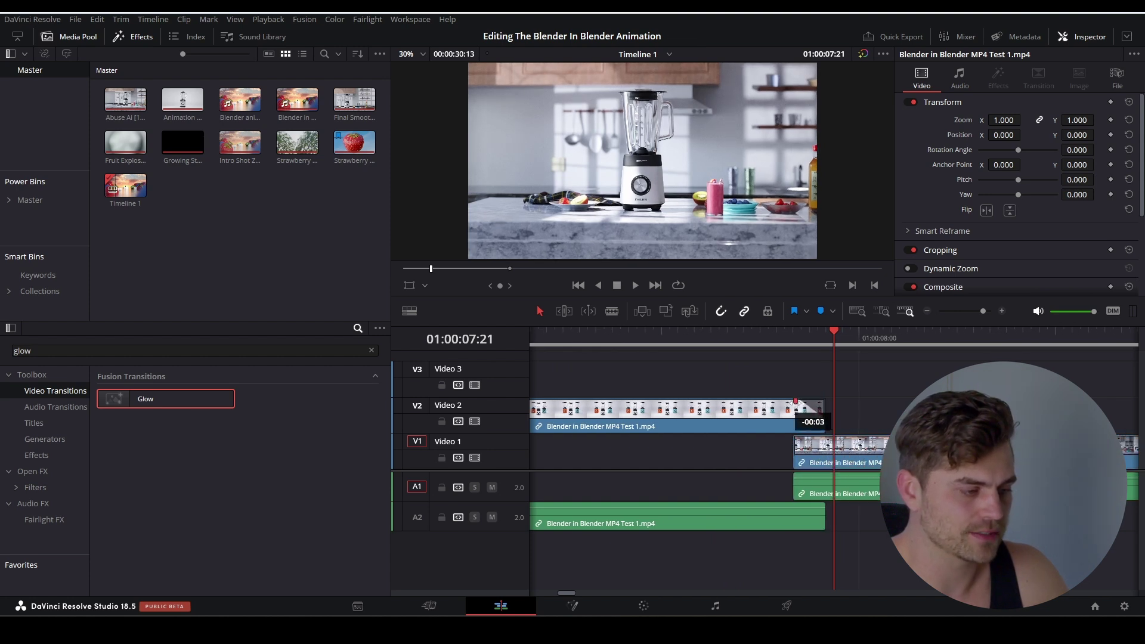
pyautogui.click(765, 342)
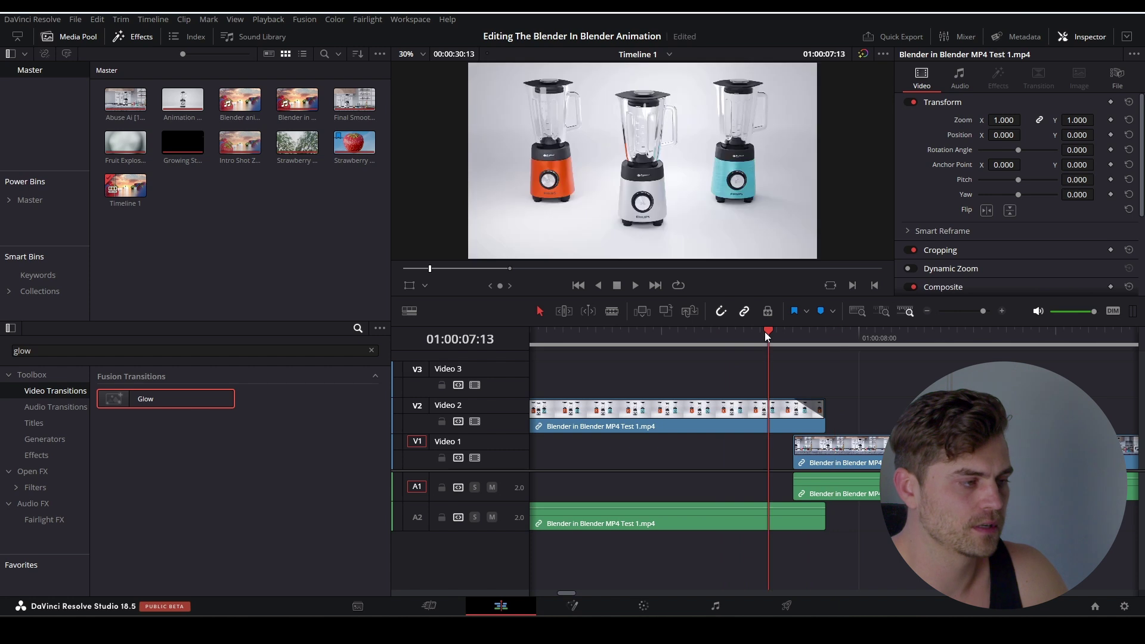
pyautogui.press('space')
pyautogui.click(750, 342)
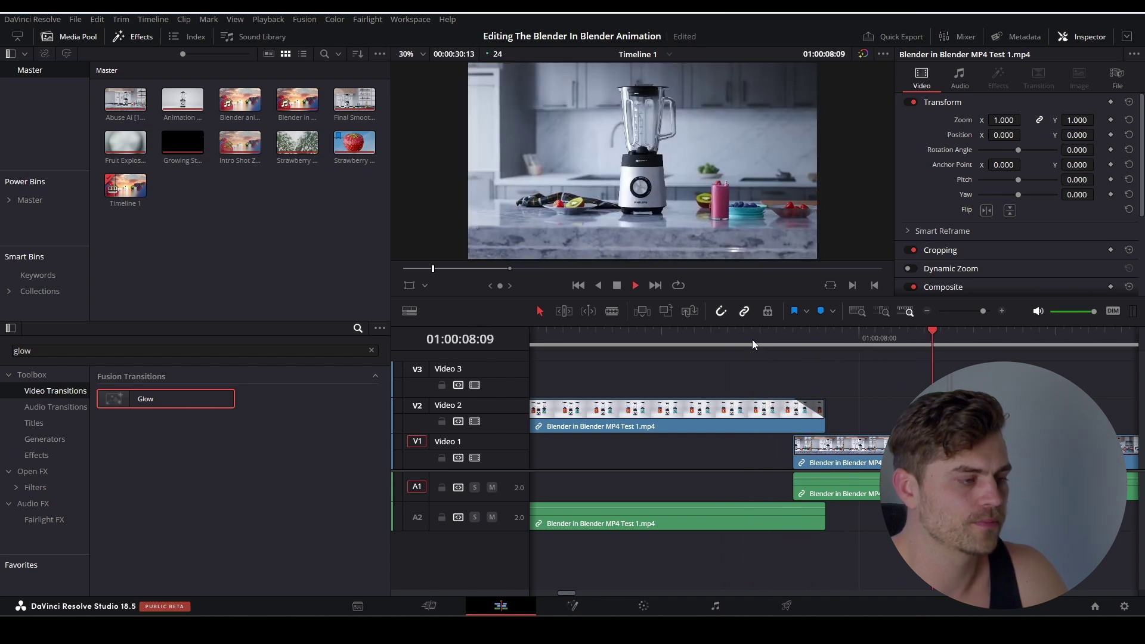
pyautogui.click(735, 337)
# Step: Review the change from kitchen to strawberry tree and add a Brightness Flash transition at the start of the tree segment on Video 2
pyautogui.hscroll(2, 831, 381)
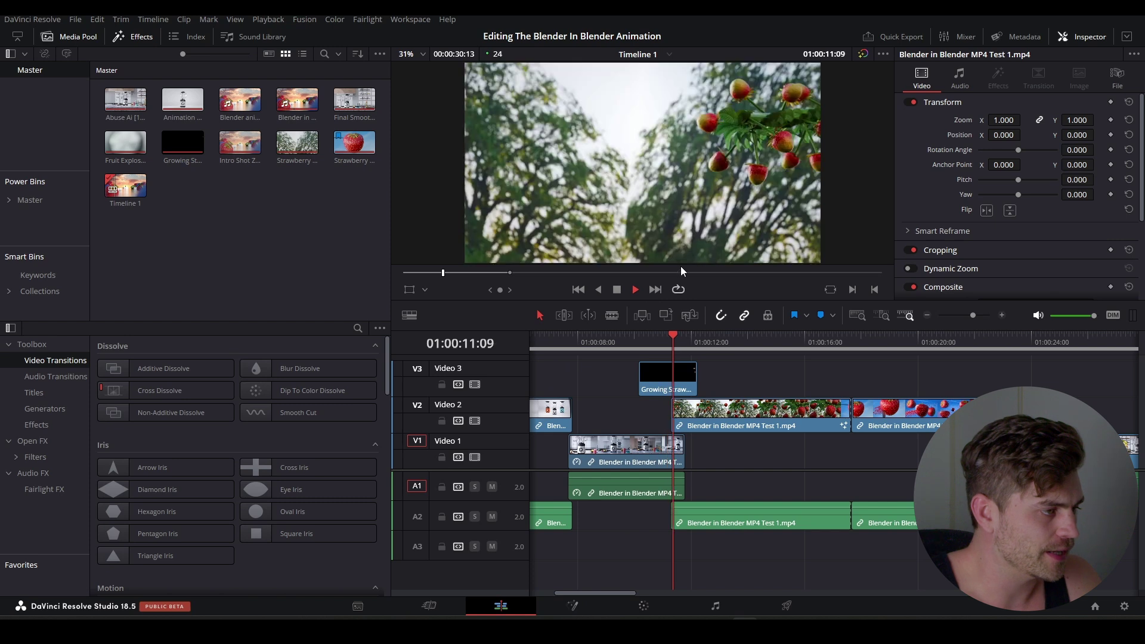
pyautogui.press('space')
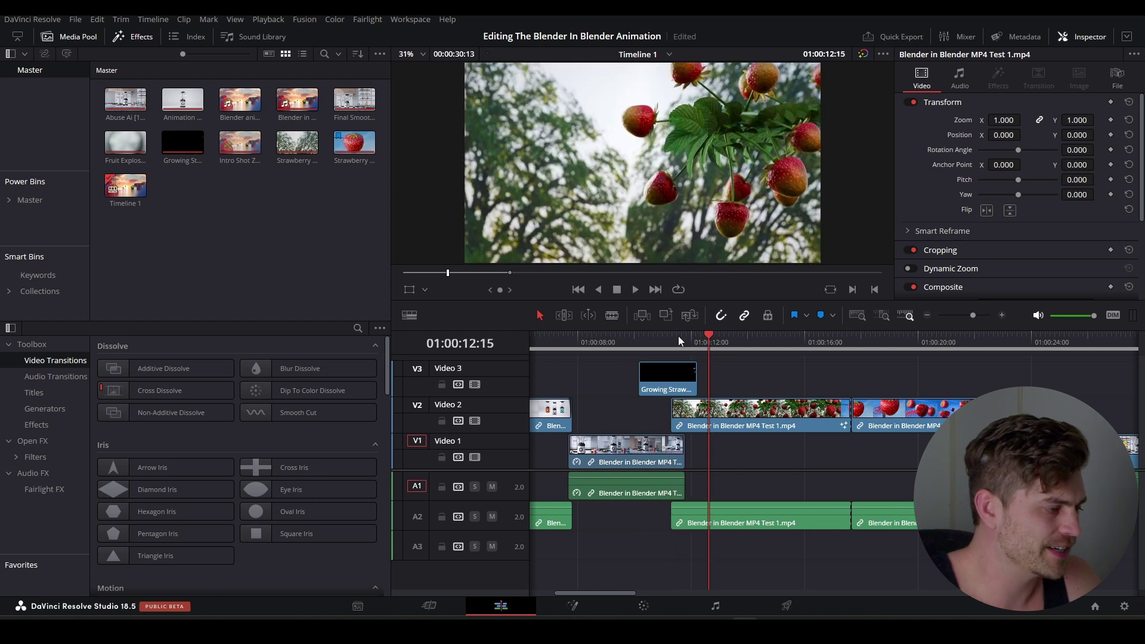
pyautogui.click(665, 334)
pyautogui.click(656, 341)
pyautogui.press('space')
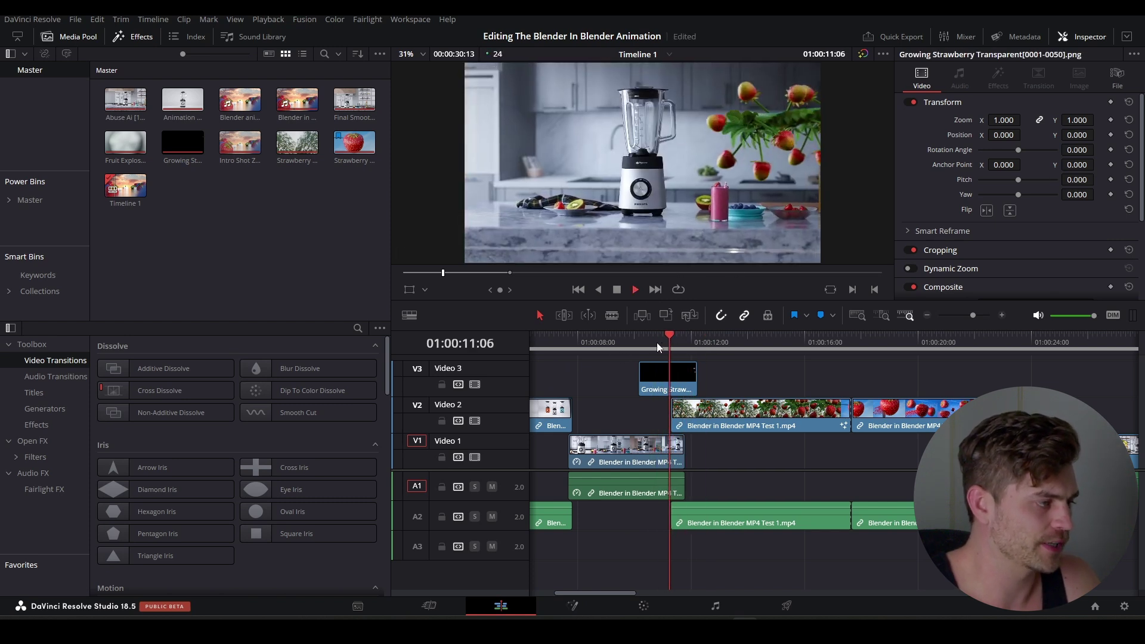
pyautogui.press('space')
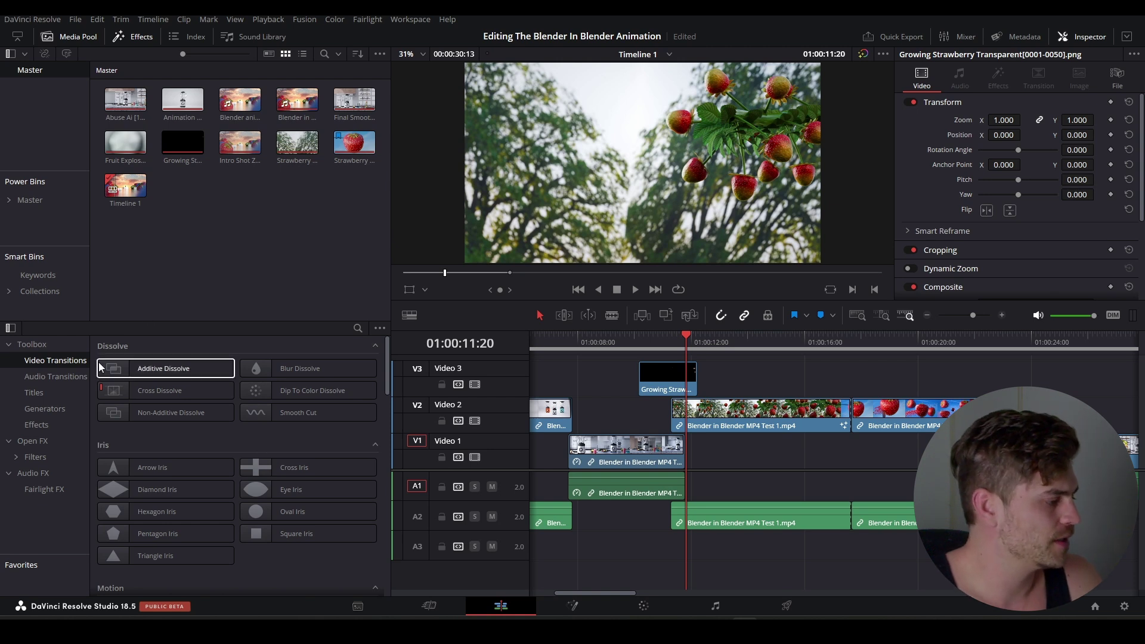
pyautogui.scroll(-3, 264, 409)
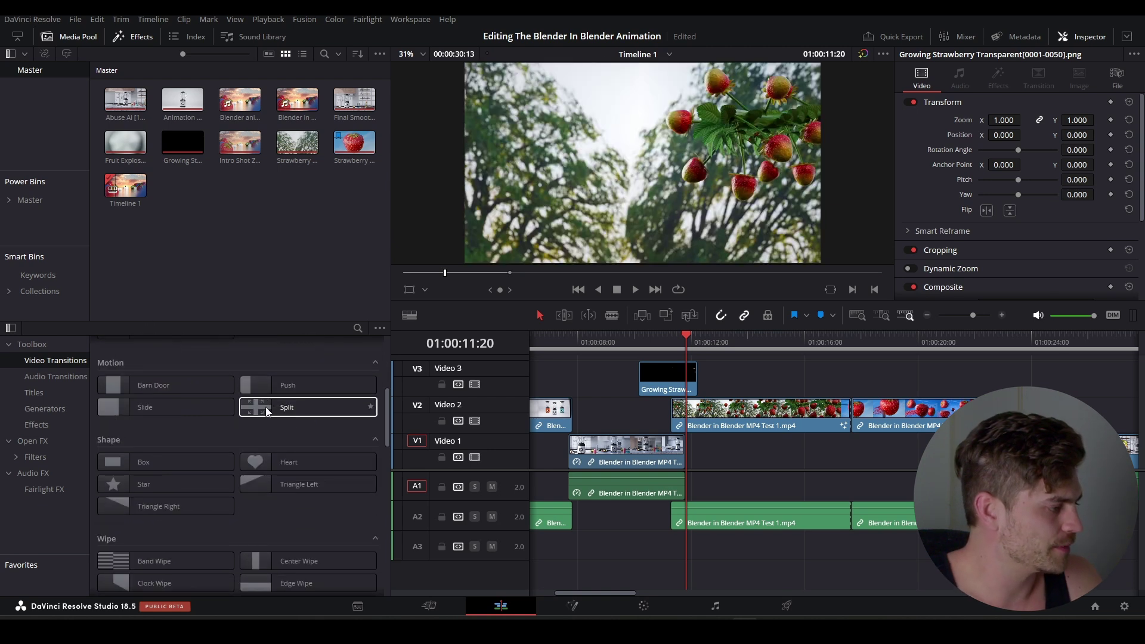
pyautogui.click(354, 330)
pyautogui.write('brigh')
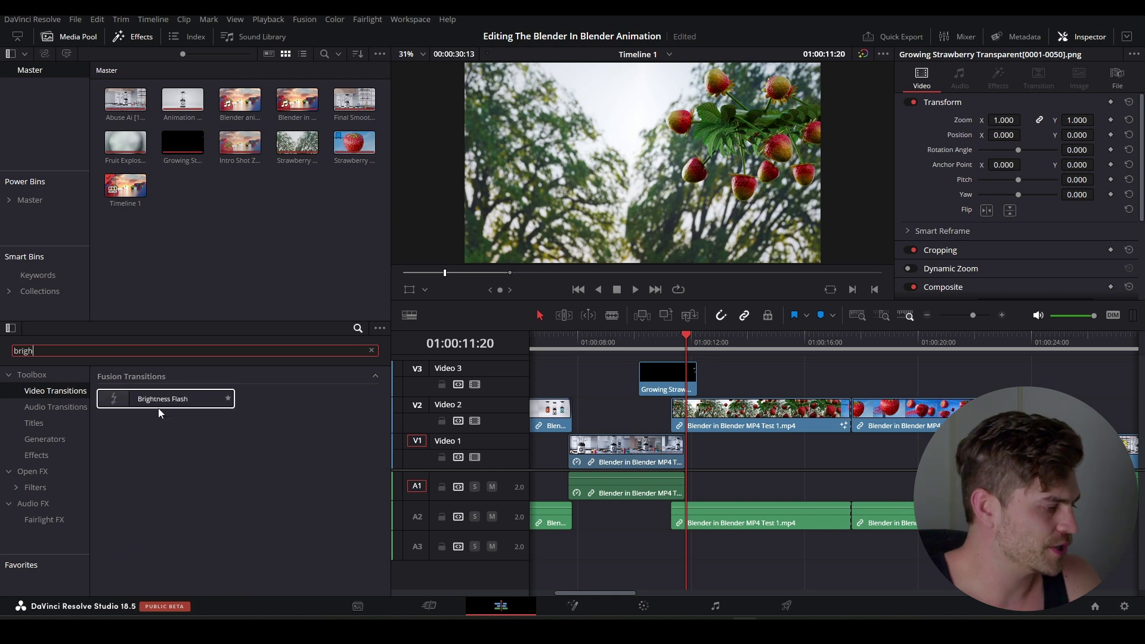
pyautogui.moveTo(160, 413); pyautogui.dragTo(586, 409)
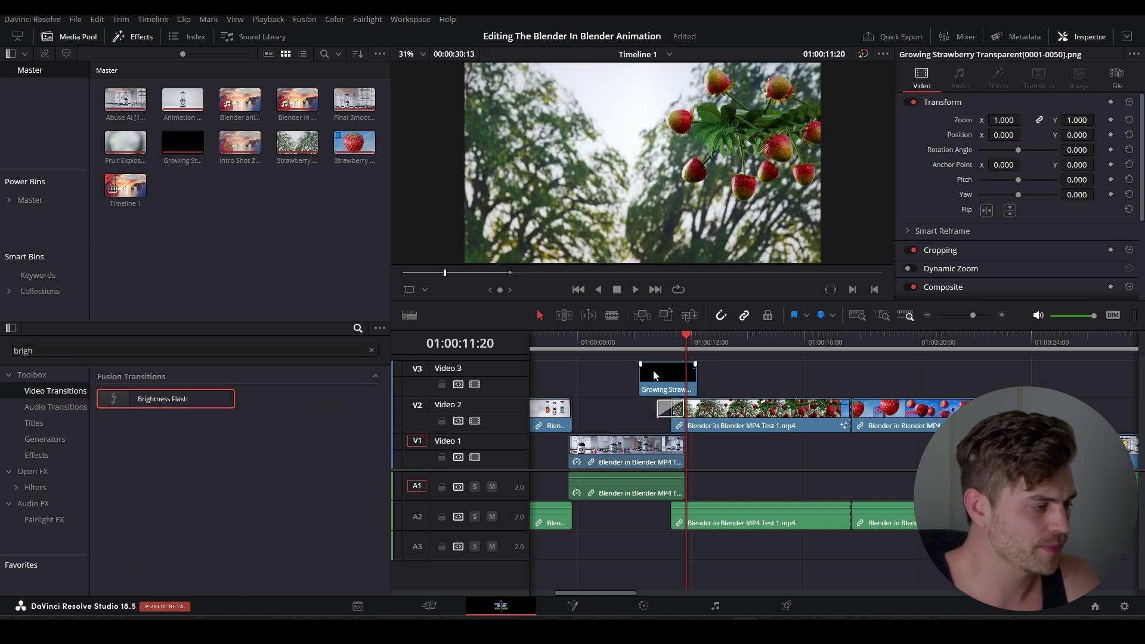
# Step: Play the edit from the growing strawberry through the Brightness Flash to the strawberry close-up near 01:00:17:07
pyautogui.click(649, 341)
pyautogui.click(638, 341)
pyautogui.press('space')
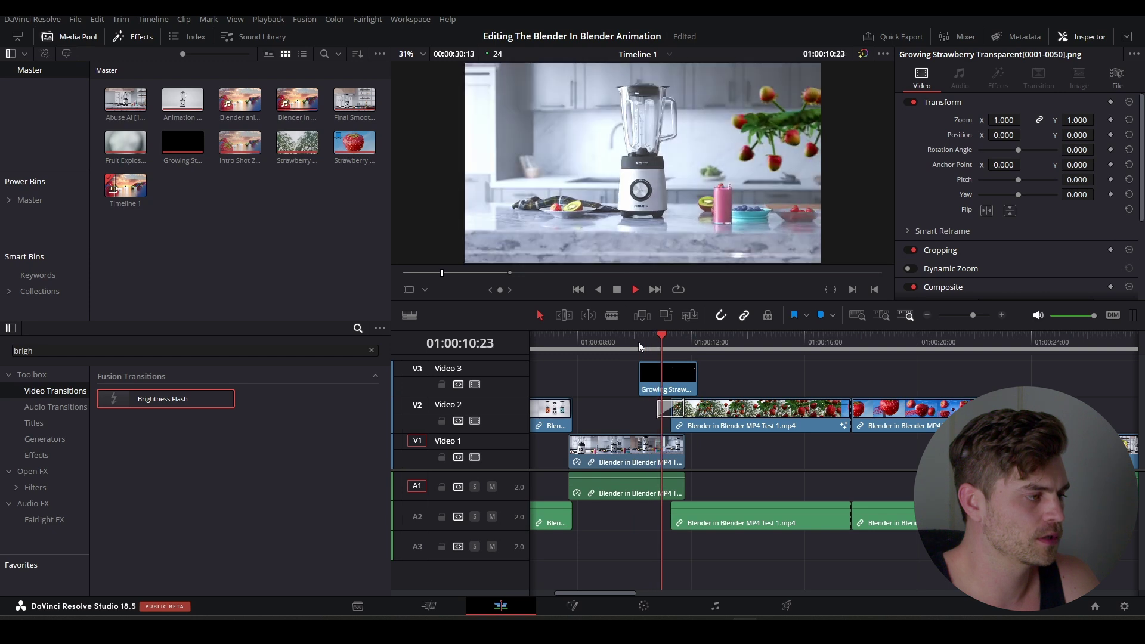
pyautogui.scroll(2, 681, 383)
pyautogui.click(753, 408)
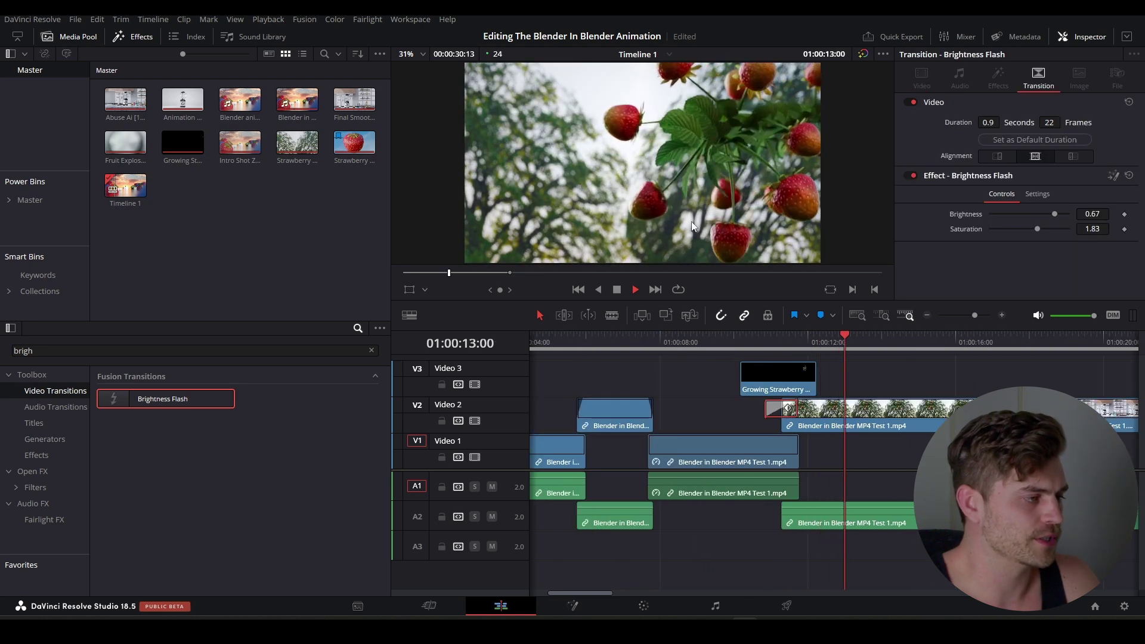
pyautogui.scroll(-1, 705, 234)
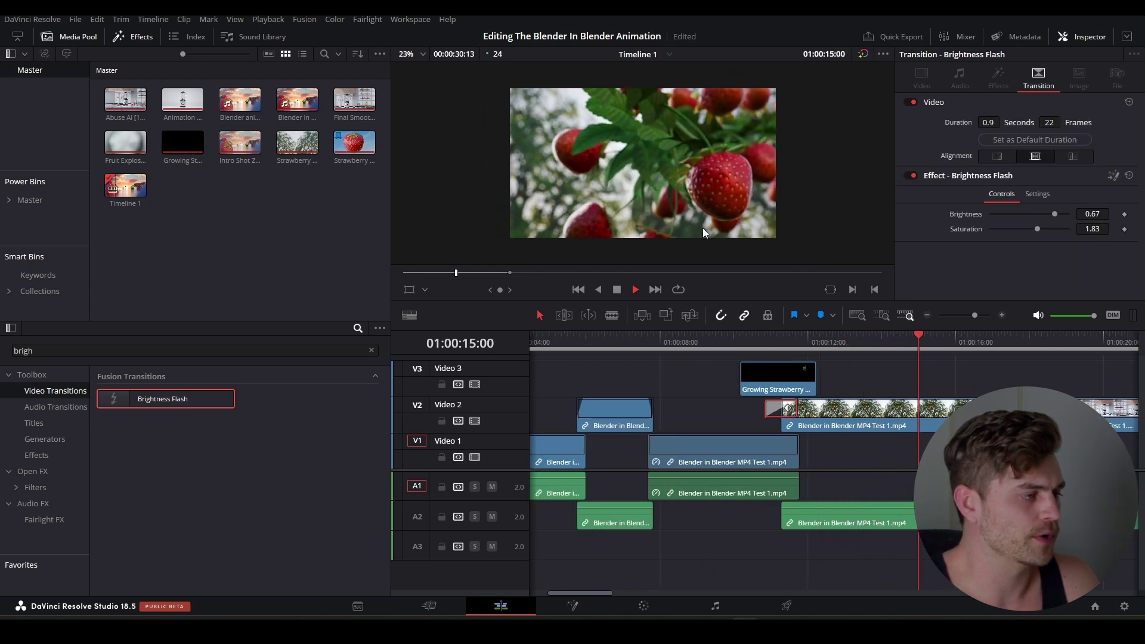
pyautogui.scroll(-1, 703, 228)
pyautogui.press('space')
pyautogui.hscroll(1, 857, 376)
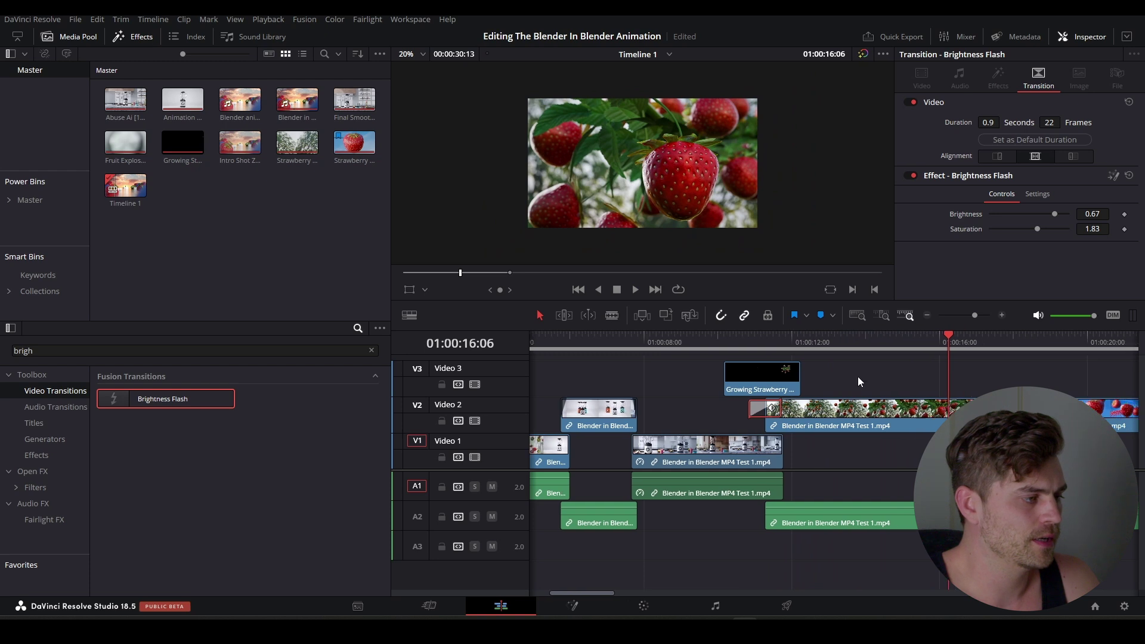
pyautogui.press('space')
pyautogui.press('space')
# Step: Move the blue-sky strawberry segment and its audio up to Video 3 and Audio 3, and place the playhead at 01:00:16:10
pyautogui.scroll(2, 882, 384)
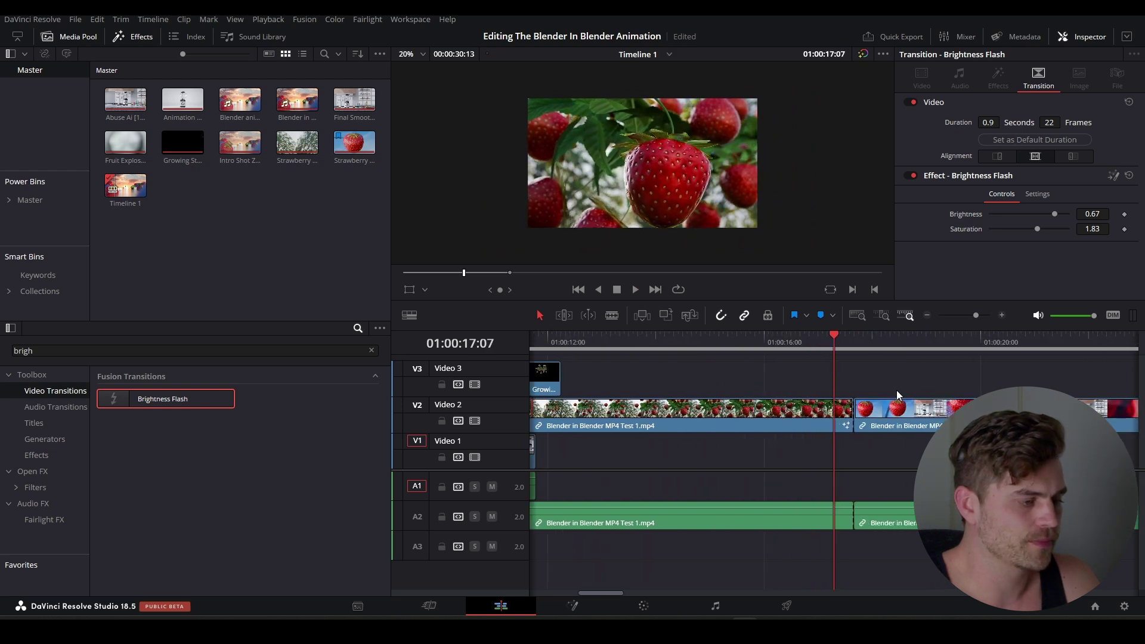
pyautogui.hscroll(3, 818, 388)
pyautogui.moveTo(770, 428); pyautogui.dragTo(770, 392)
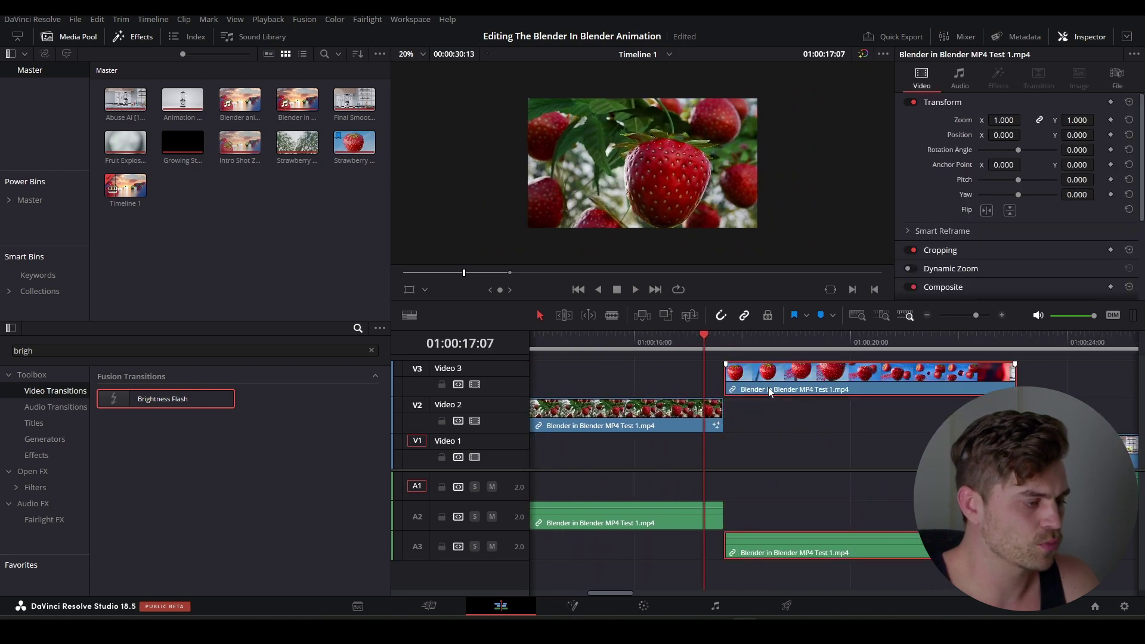
pyautogui.moveTo(682, 341); pyautogui.dragTo(656, 345)
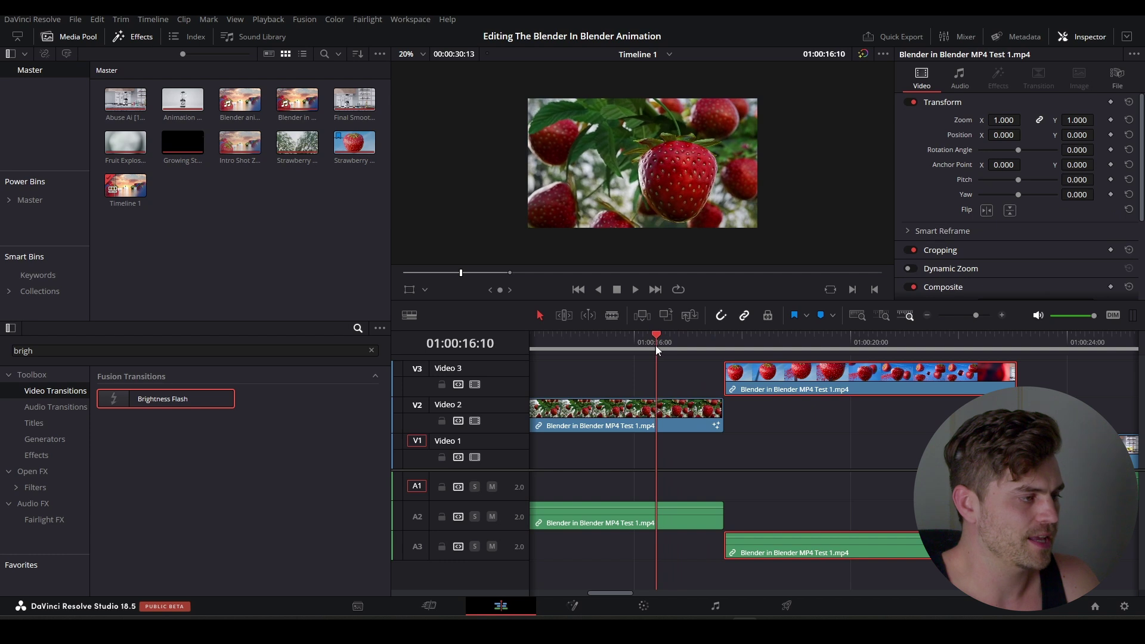
# Step: Move the blue-sky strawberry segment earlier over the strawberry tree segment's end, fade it in across the overlap, and play the change
pyautogui.moveTo(753, 377); pyautogui.dragTo(672, 365)
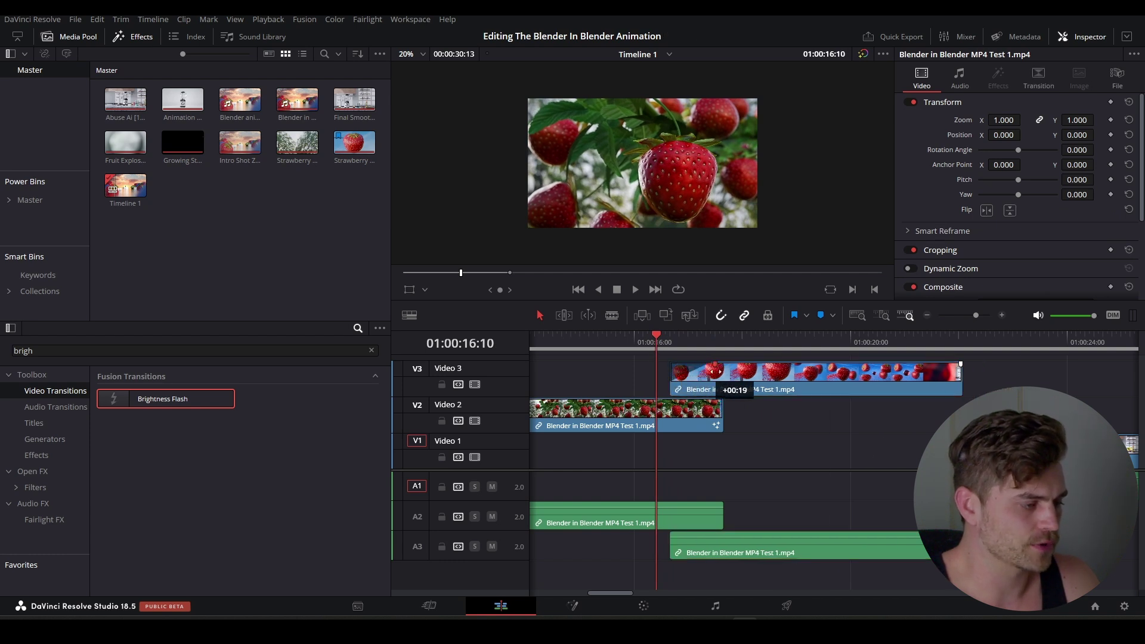
pyautogui.press('space')
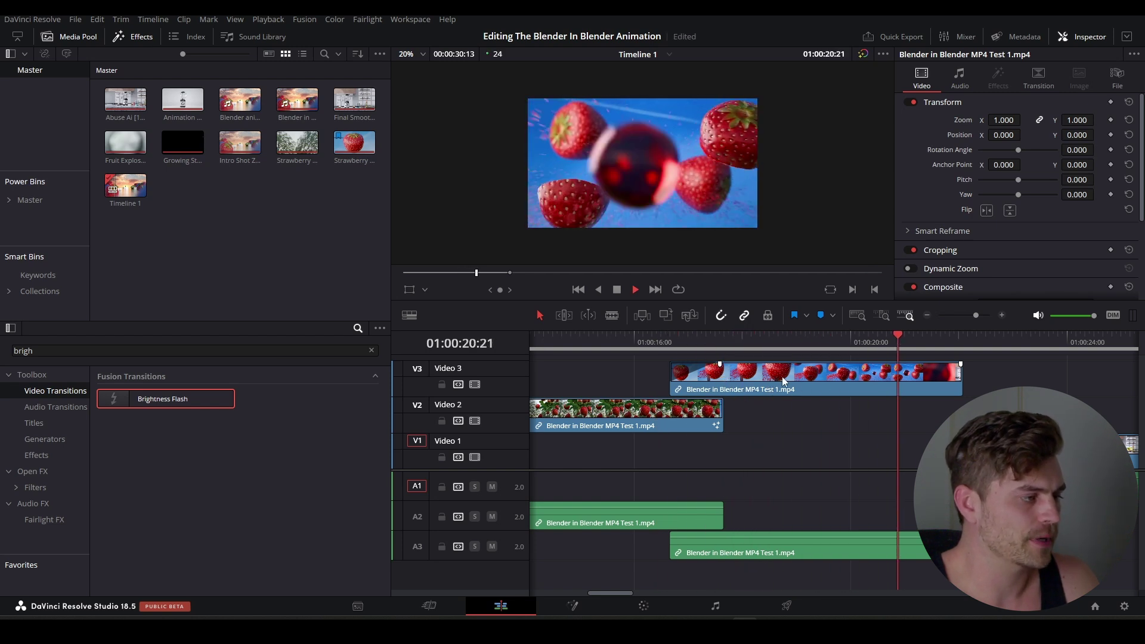
pyautogui.press('space')
# Step: Play the final kitchen segment with the flying fruit and move it earlier on Video 1 to start where the blue-sky strawberry segment ends
pyautogui.moveTo(901, 342); pyautogui.dragTo(1014, 342)
pyautogui.press('space')
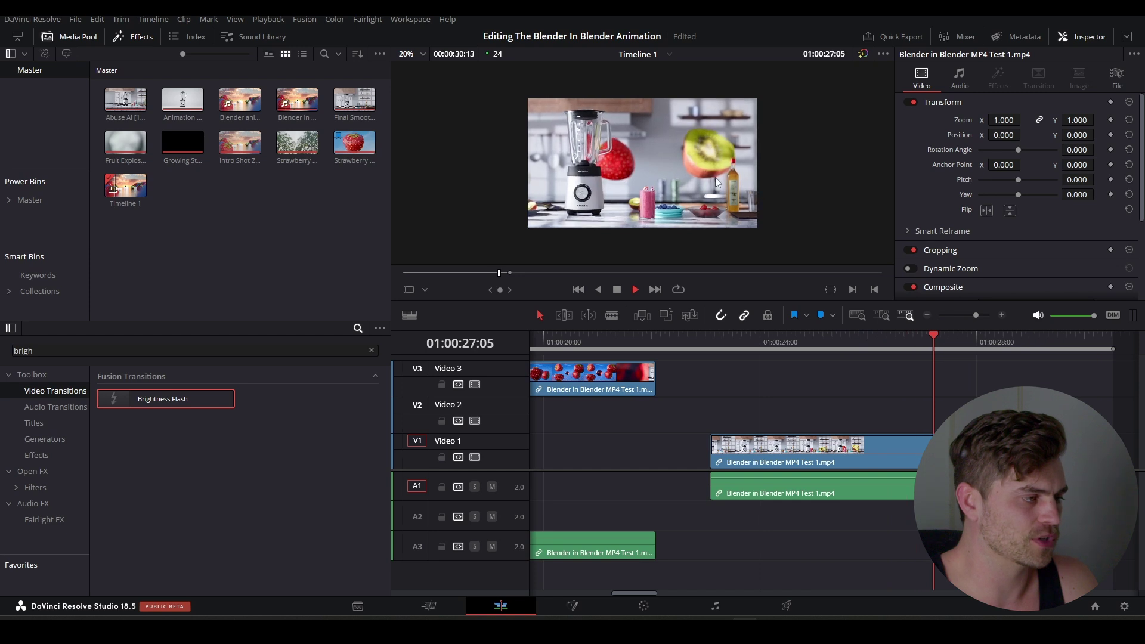
pyautogui.scroll(-3, 769, 405)
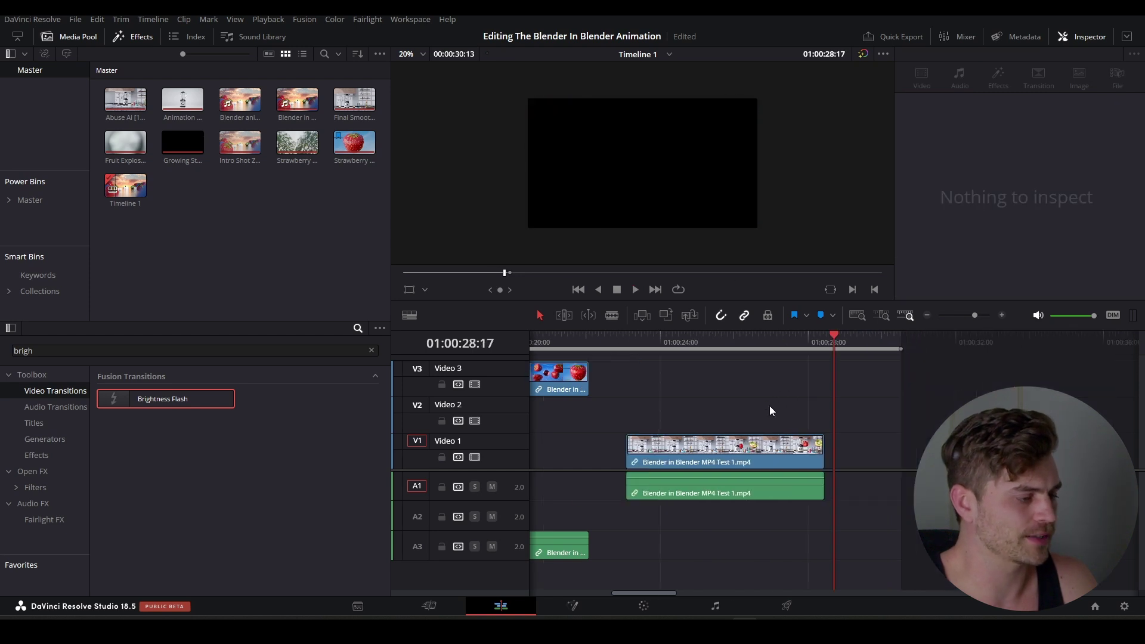
pyautogui.moveTo(769, 447); pyautogui.dragTo(704, 447)
# Step: Examine the strawberry being sliced in the blue-sky segment frame by frame from about 01:00:19:08 to 01:00:20:08
pyautogui.click(642, 346)
pyautogui.moveTo(643, 349); pyautogui.dragTo(653, 352)
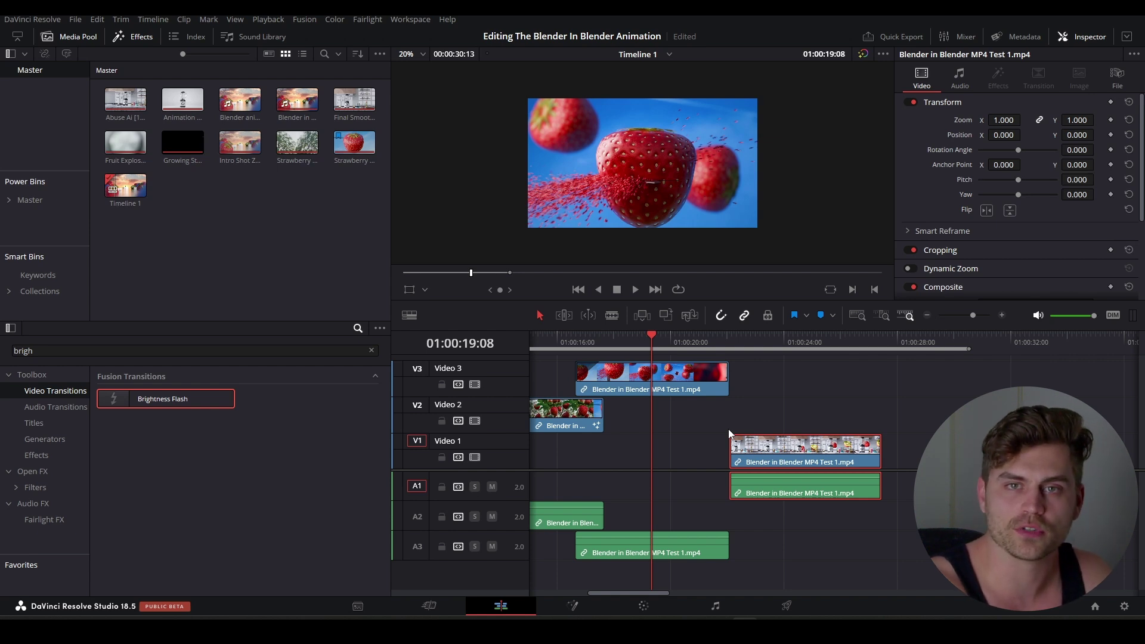
pyautogui.click(669, 343)
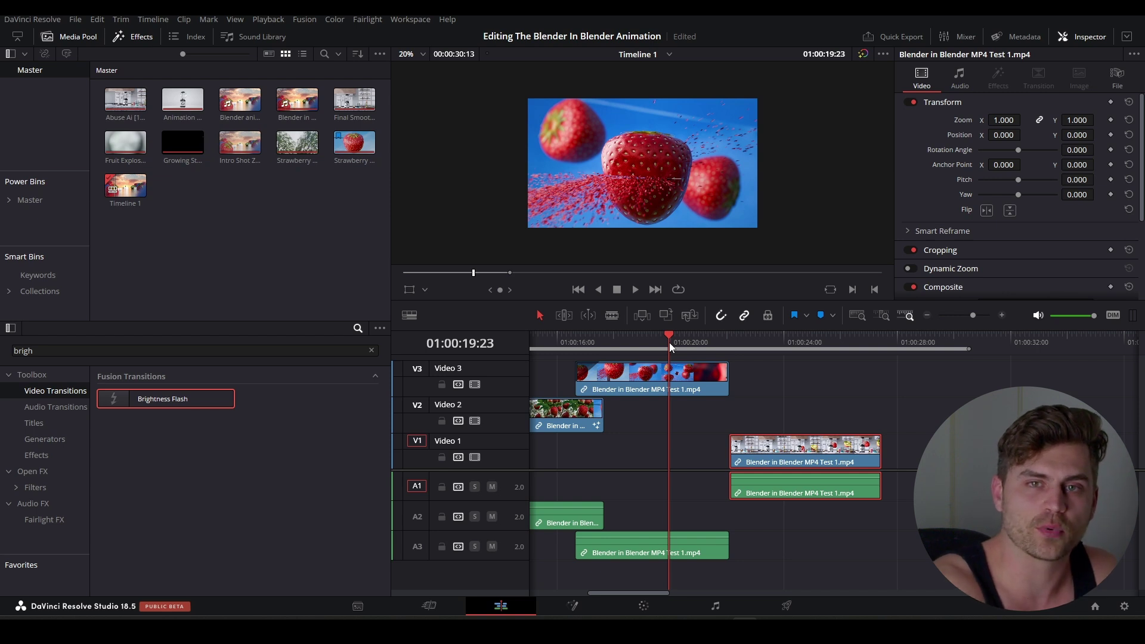
pyautogui.moveTo(669, 342)
pyautogui.mouseDown()
pyautogui.moveTo(710, 353)
pyautogui.moveTo(681, 362)
pyautogui.mouseUp()
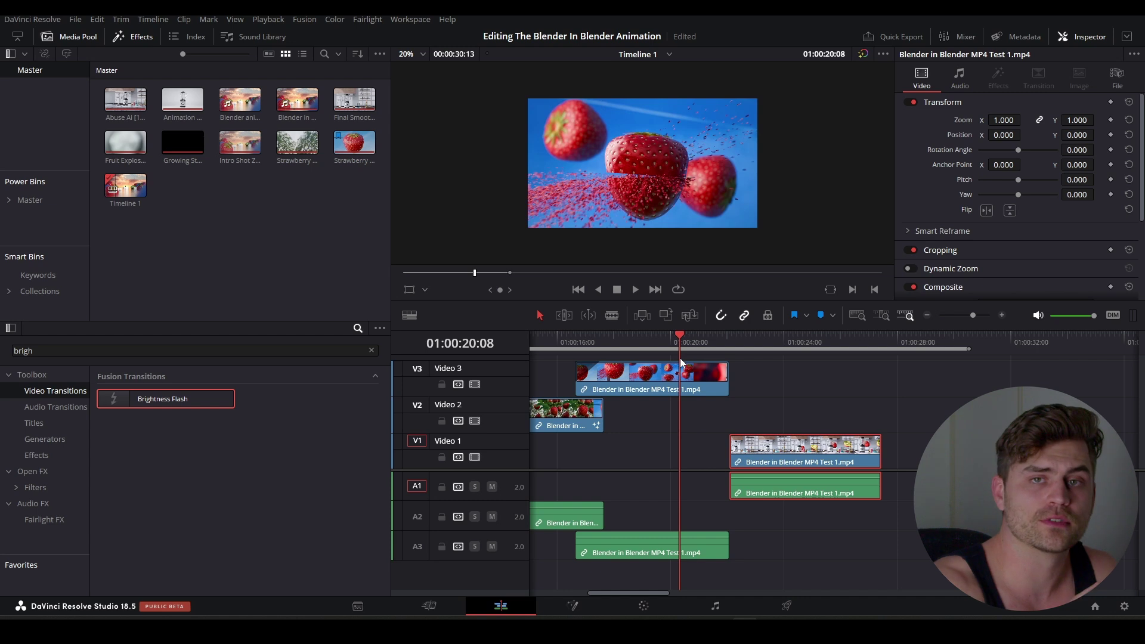